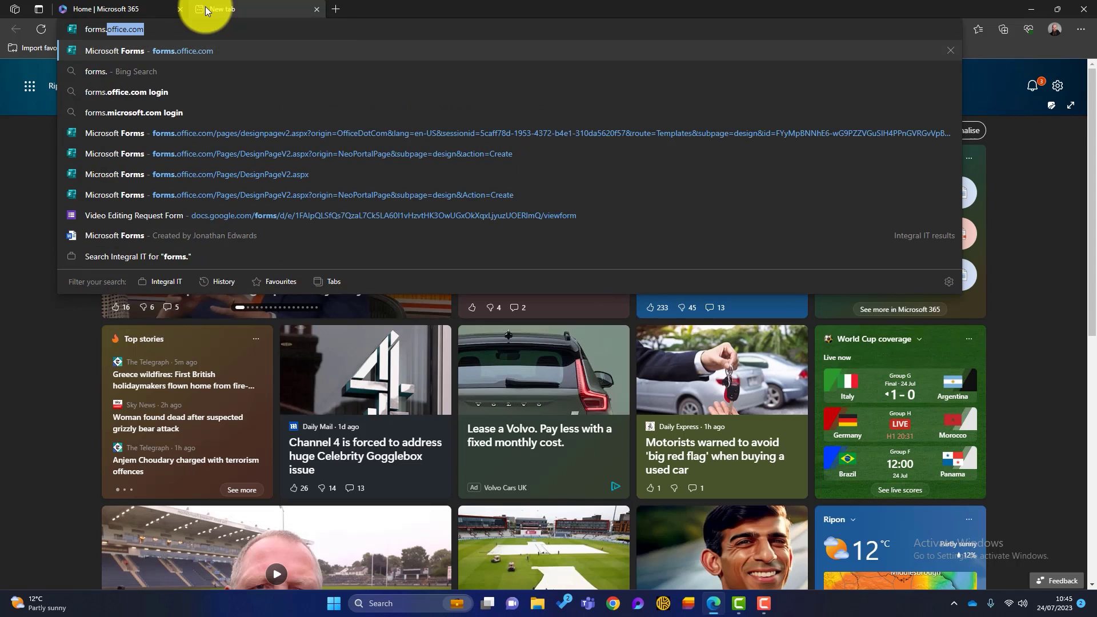
Load forms.office.com and browse the full template gallery's trending templates and categories
key(Return)
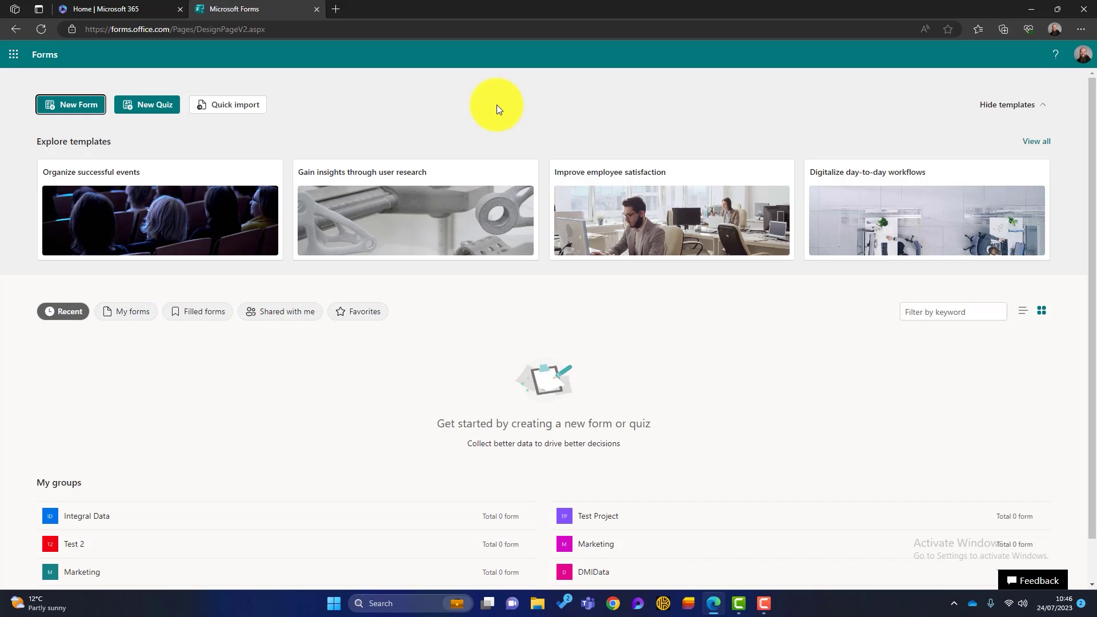
click(1036, 141)
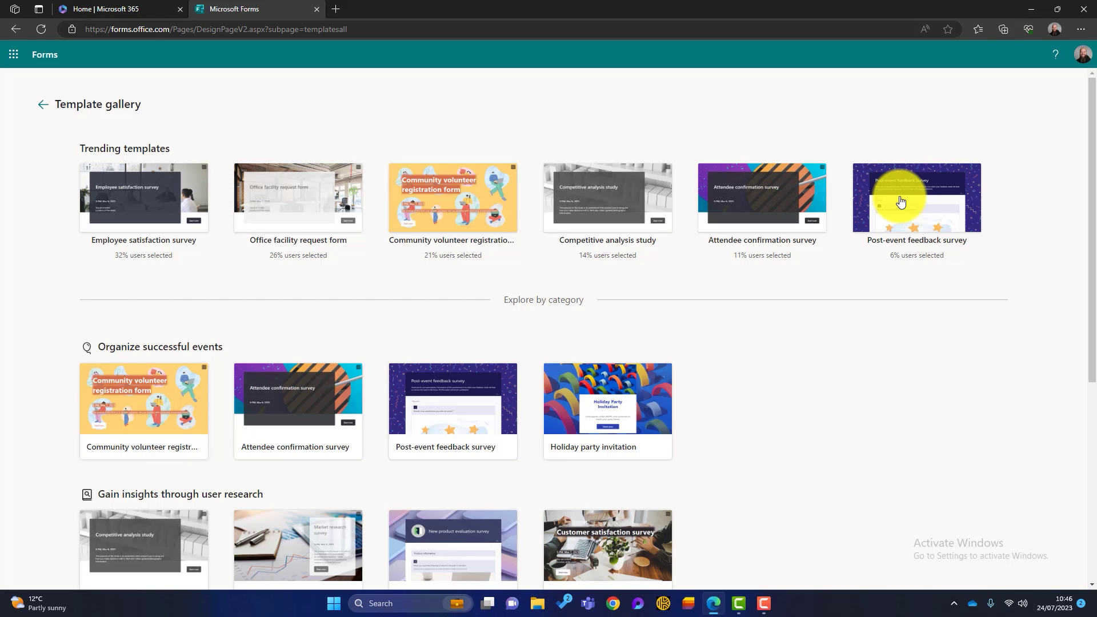
scroll(867, 348, down, 6)
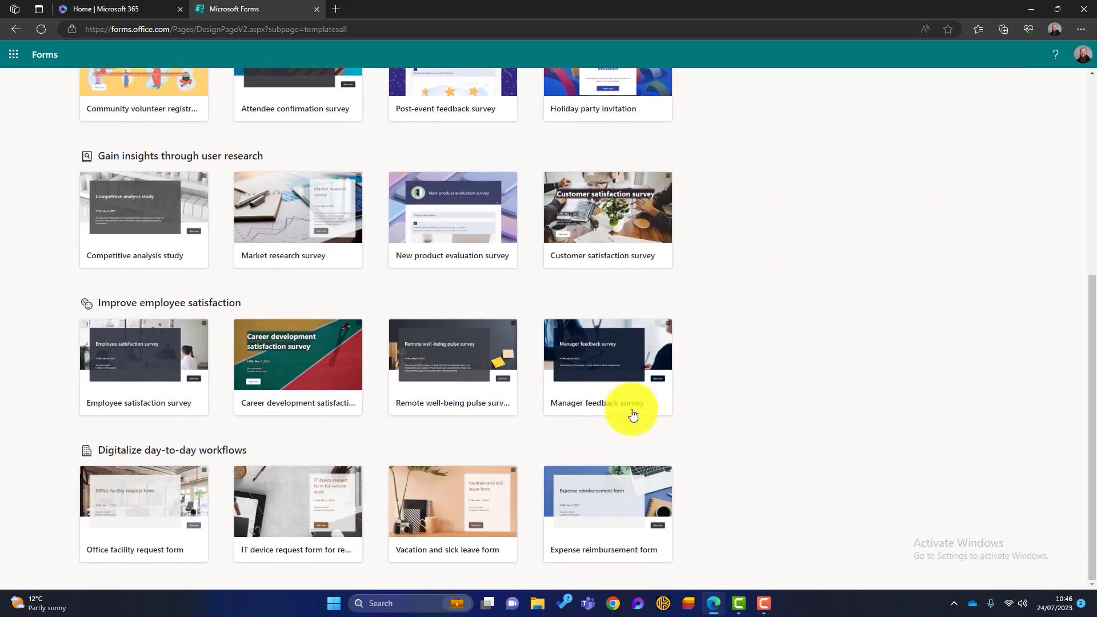
Create a form from the 'IT device request form for remote work' template and scroll its questions
click(277, 494)
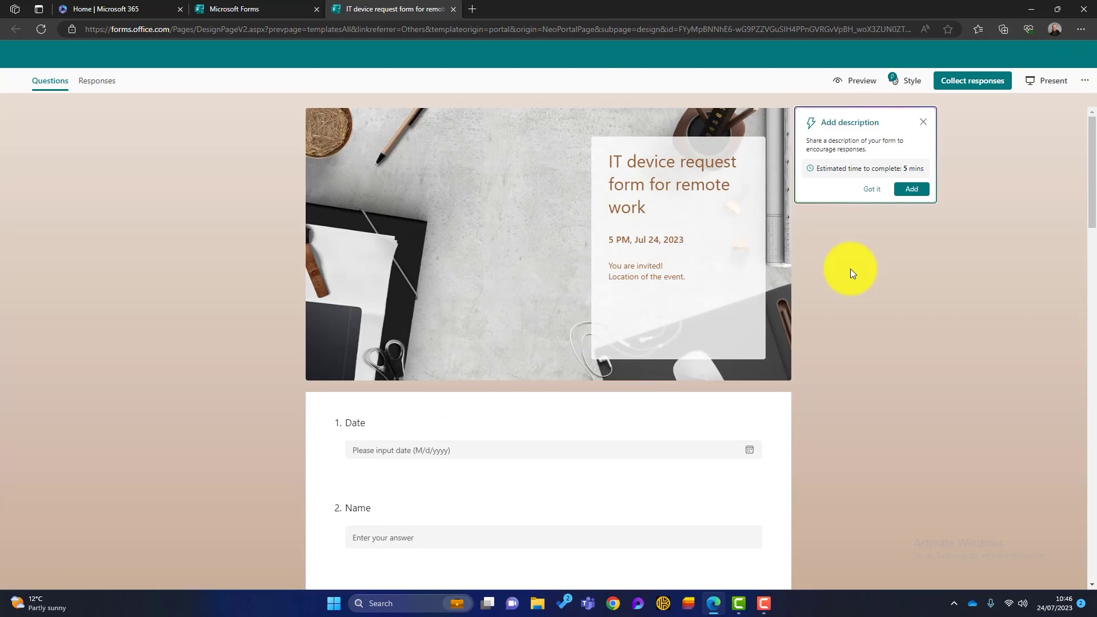
scroll(238, 315, down, 1)
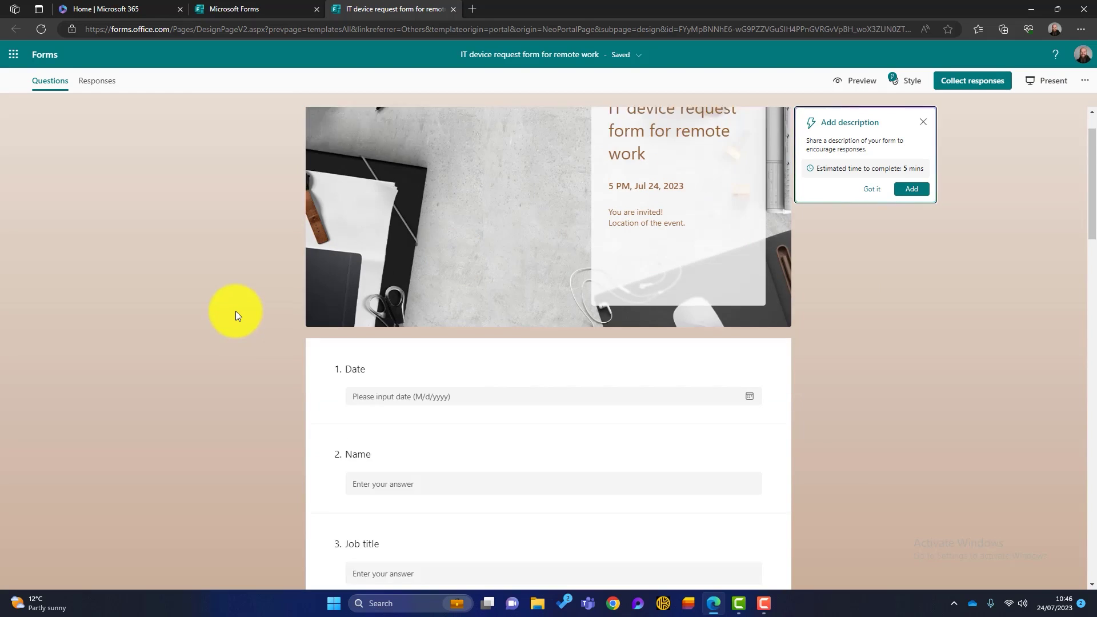
scroll(235, 311, down, 7)
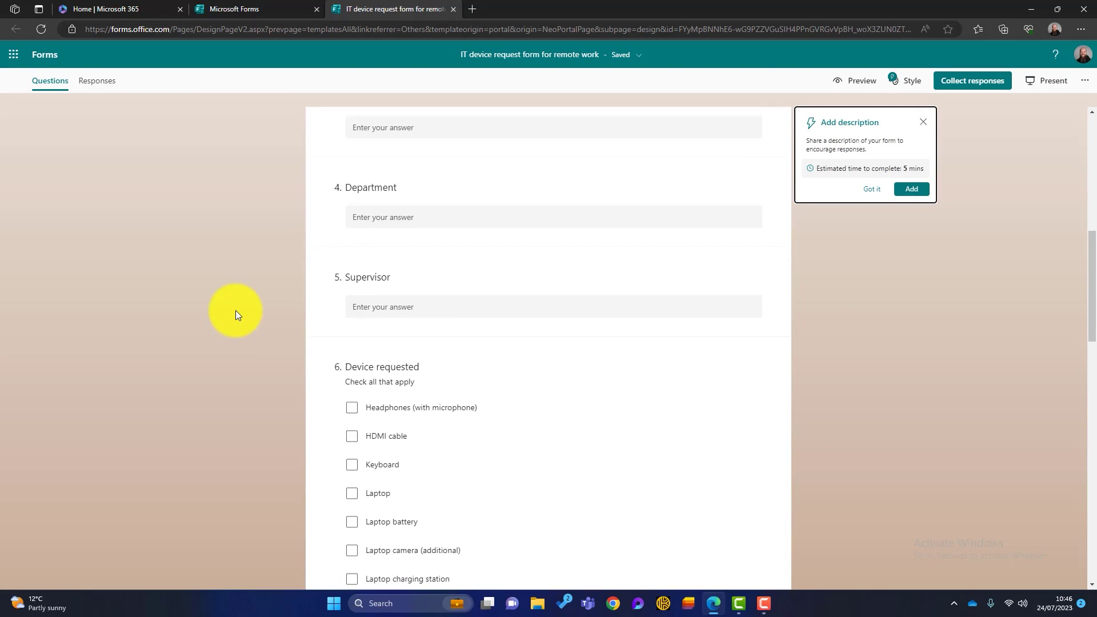
scroll(235, 310, down, 5)
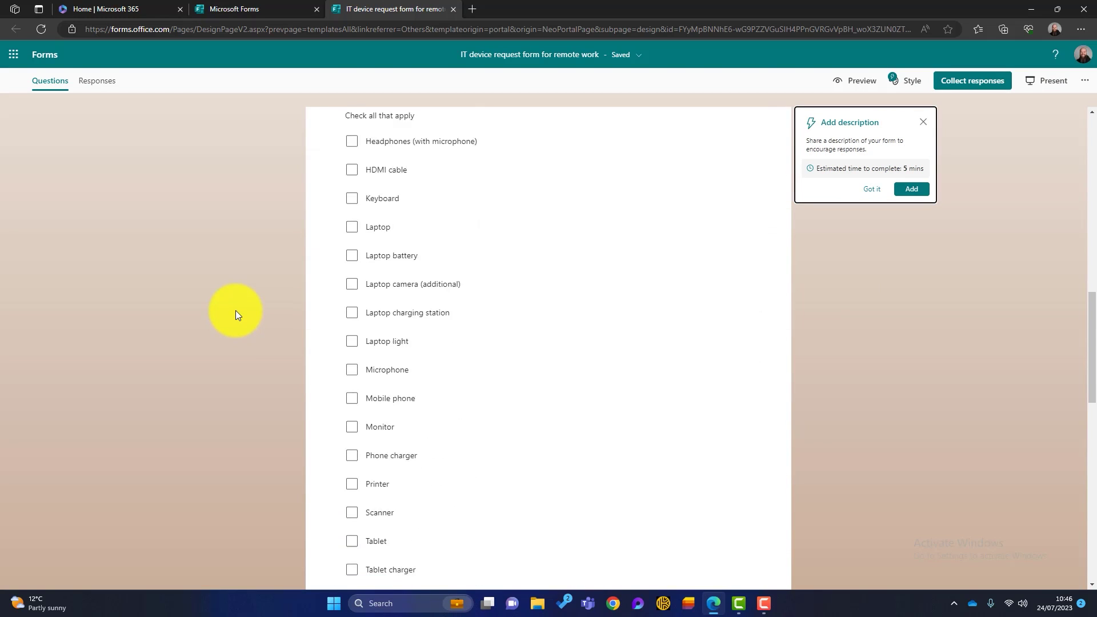
scroll(236, 310, down, 3)
scroll(318, 343, up, 8)
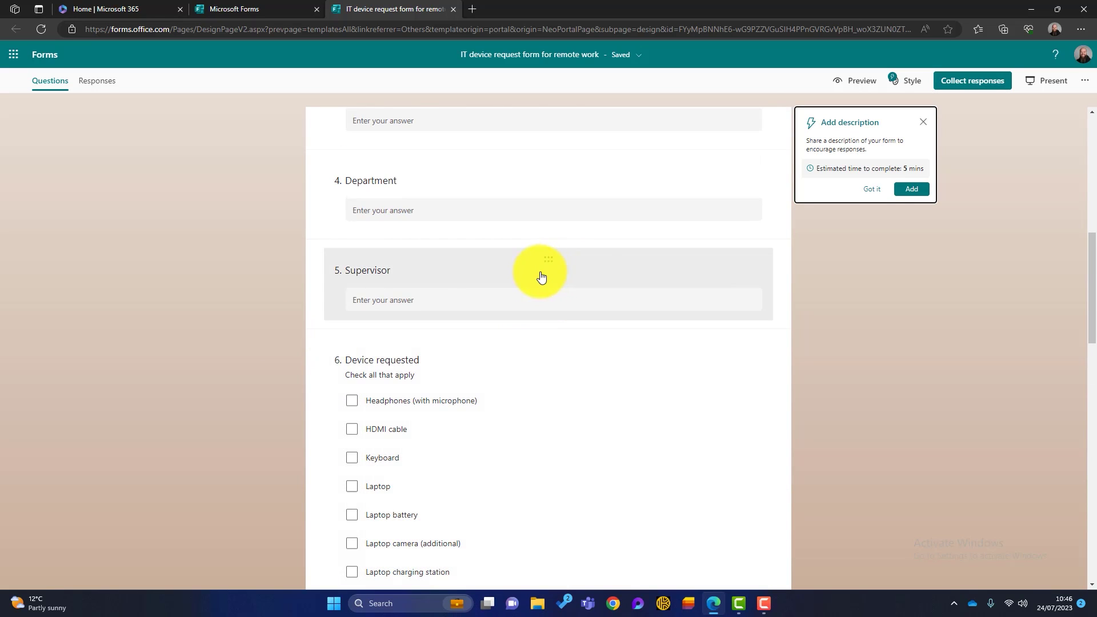
Inspect the Supervisor question, then preview the form as respondents see it
click(629, 277)
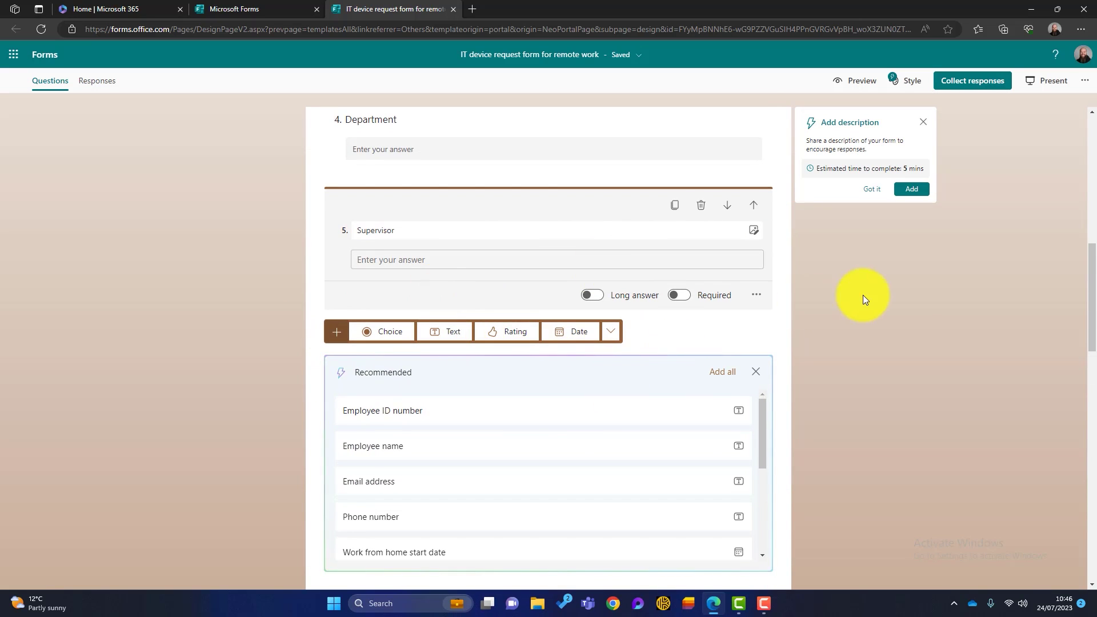
click(913, 296)
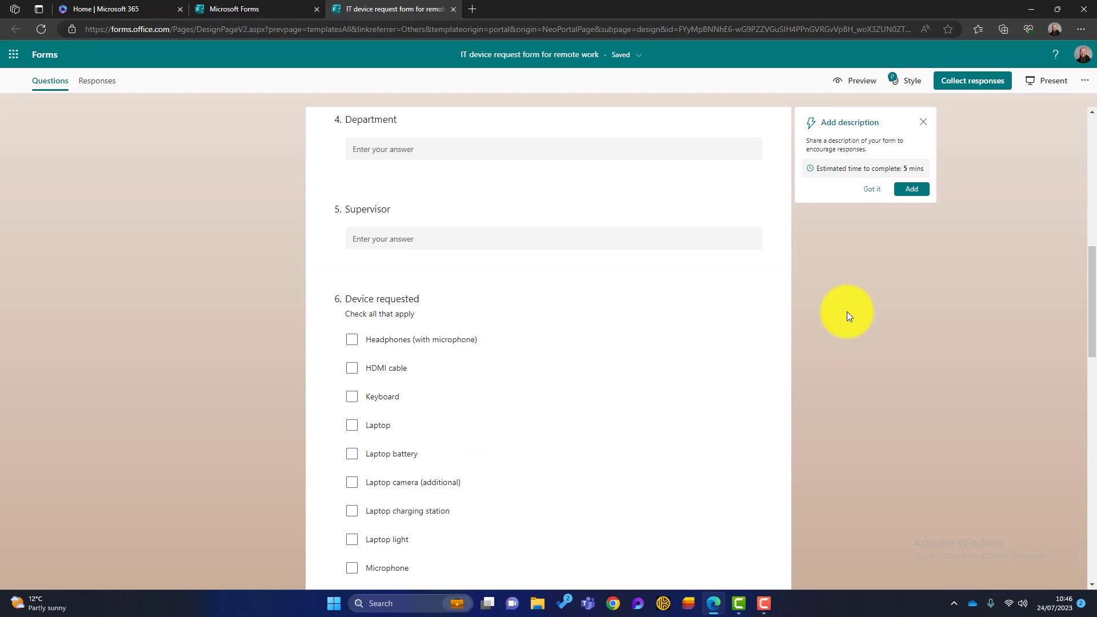
scroll(846, 311, up, 10)
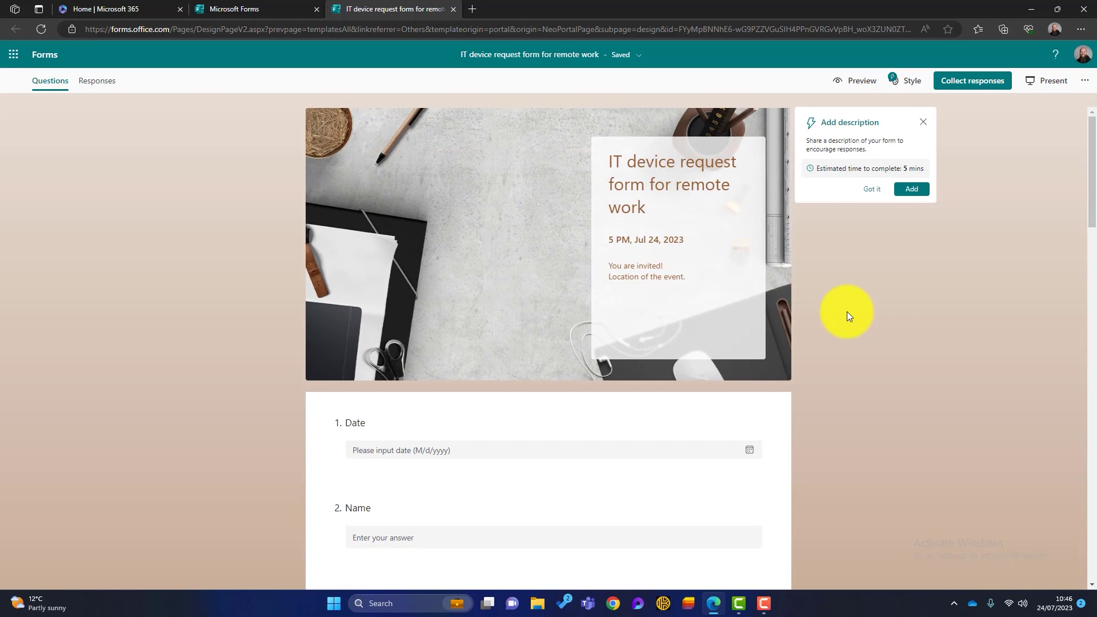
click(851, 83)
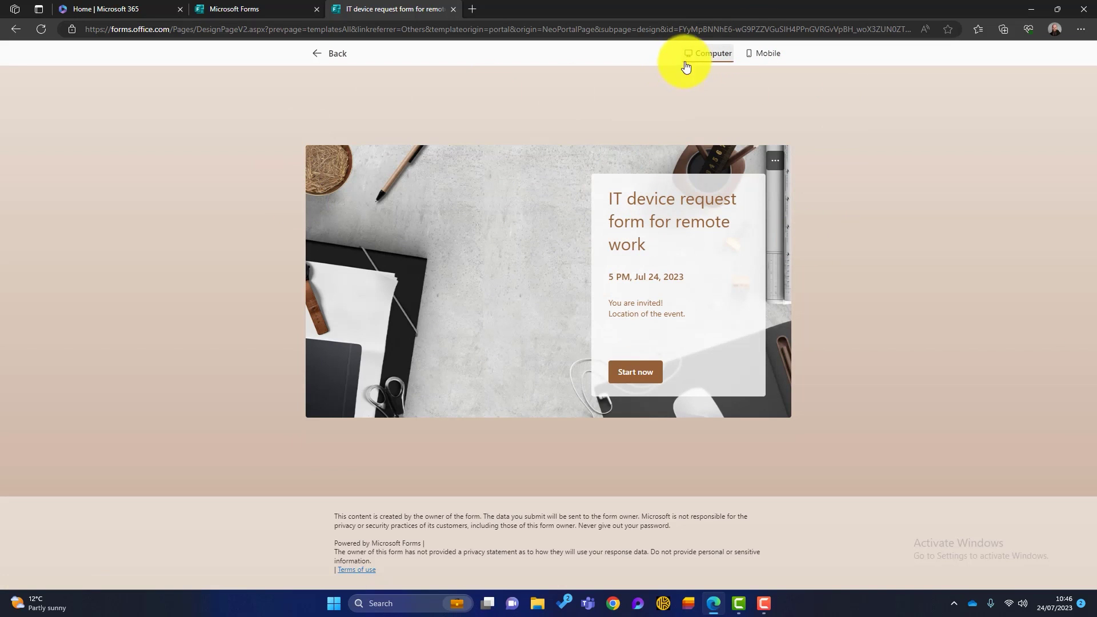
Check the form's questions in computer and mobile preview layouts, then return to the designer
click(641, 372)
scroll(563, 272, down, 8)
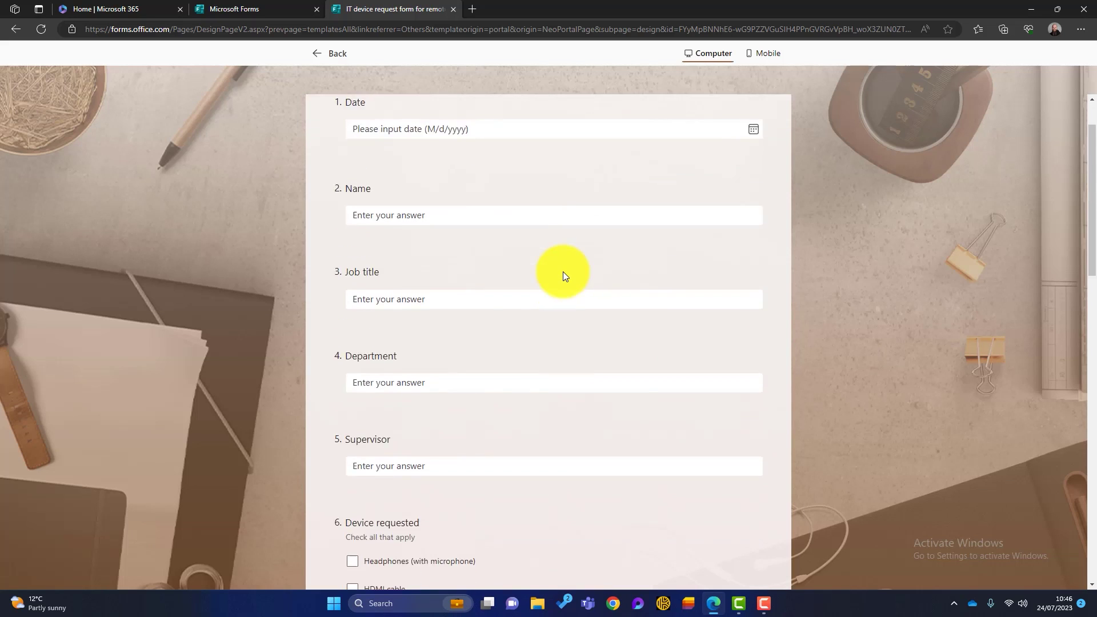
scroll(575, 243, up, 7)
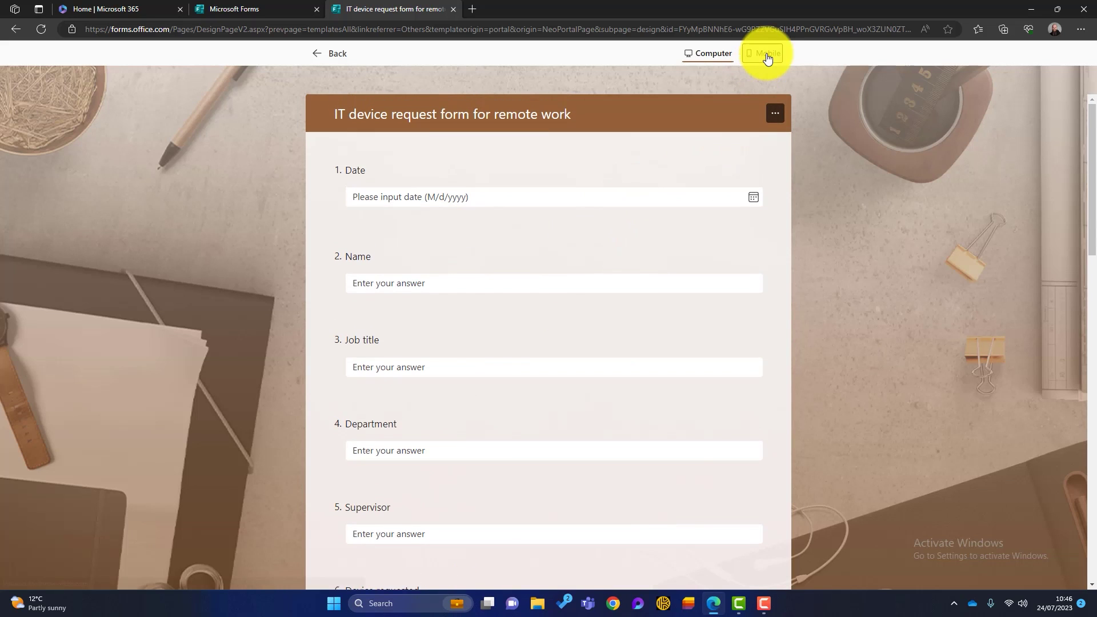
click(766, 53)
scroll(514, 259, down, 6)
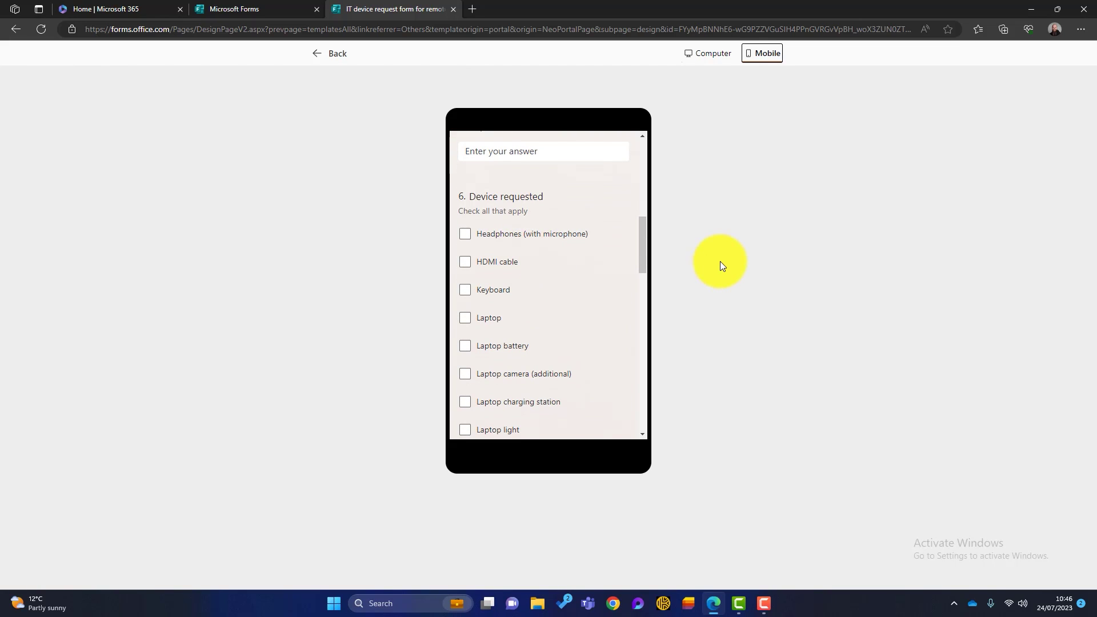
click(328, 55)
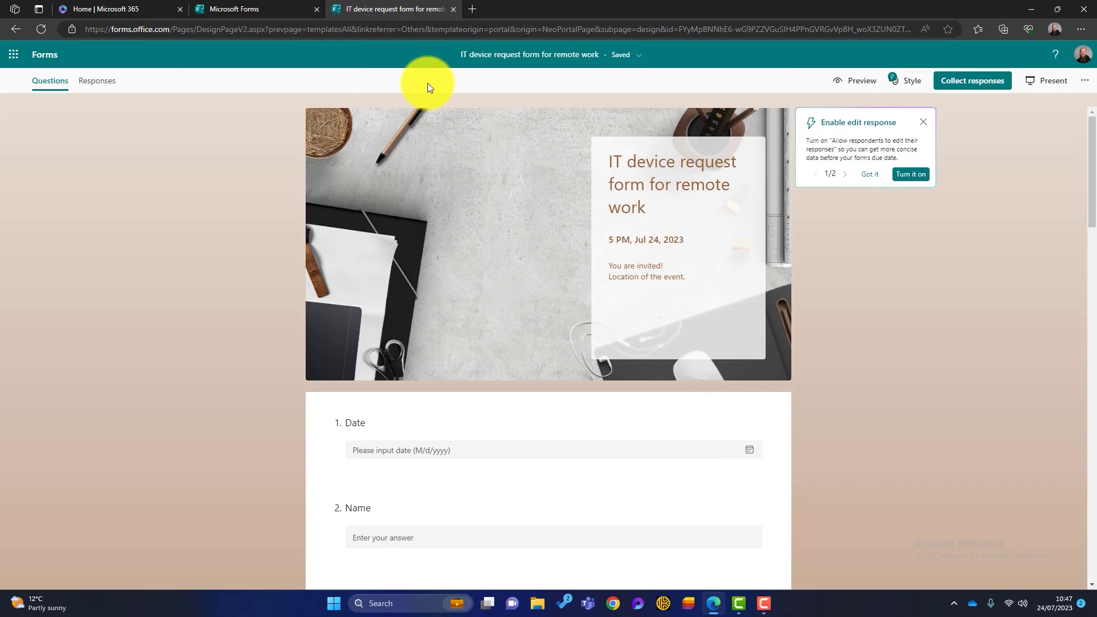
Close the IT device request and Holiday party invitation template forms and return to Forms home
click(456, 10)
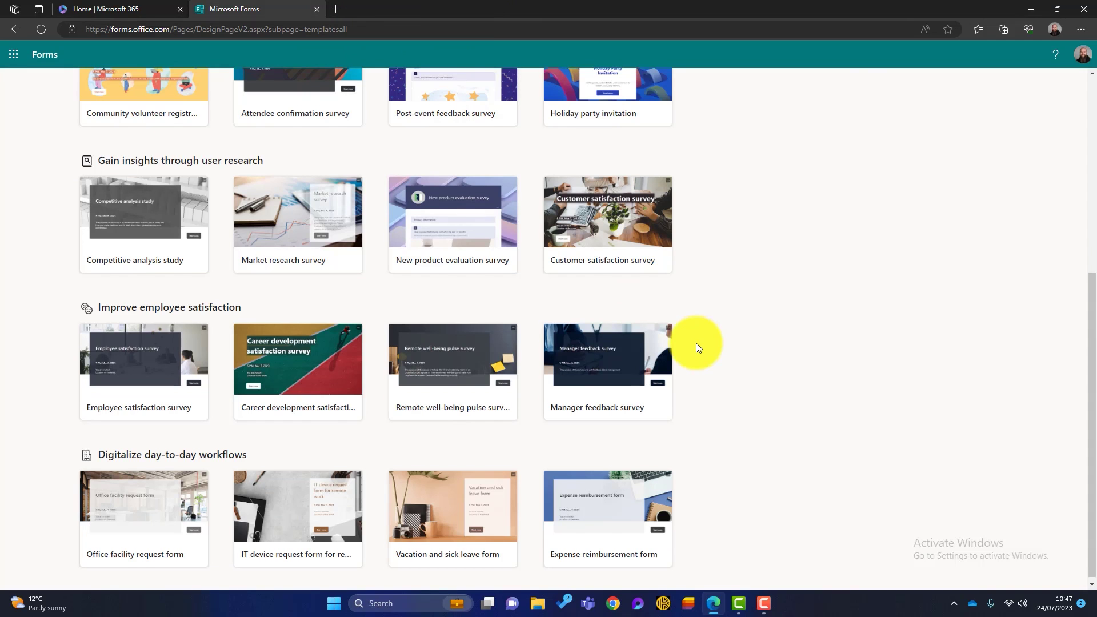
scroll(628, 274, up, 3)
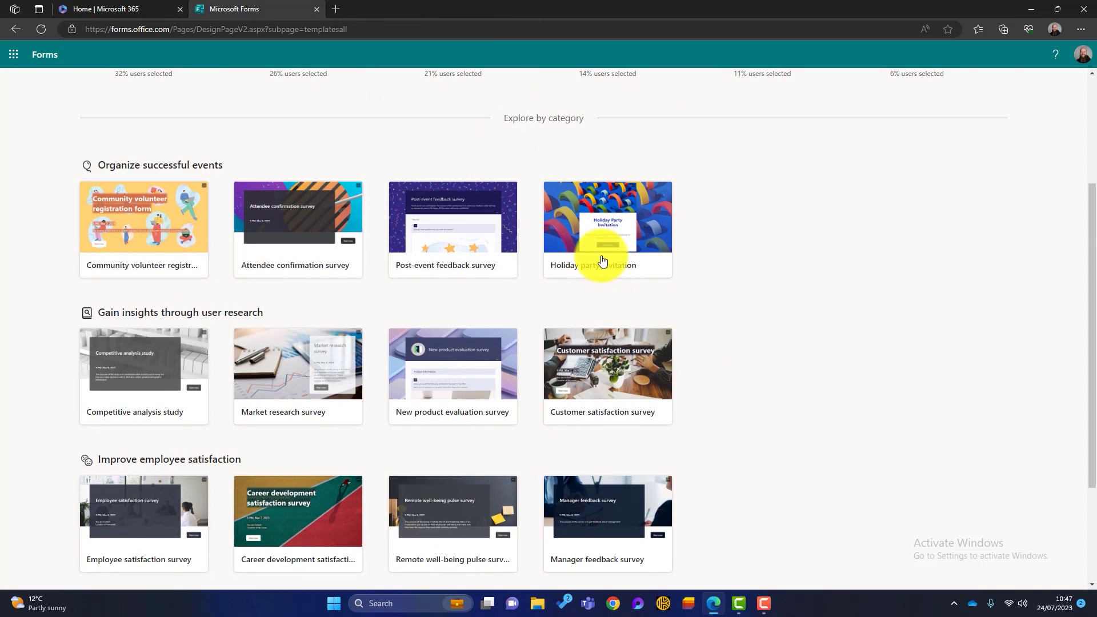
click(591, 216)
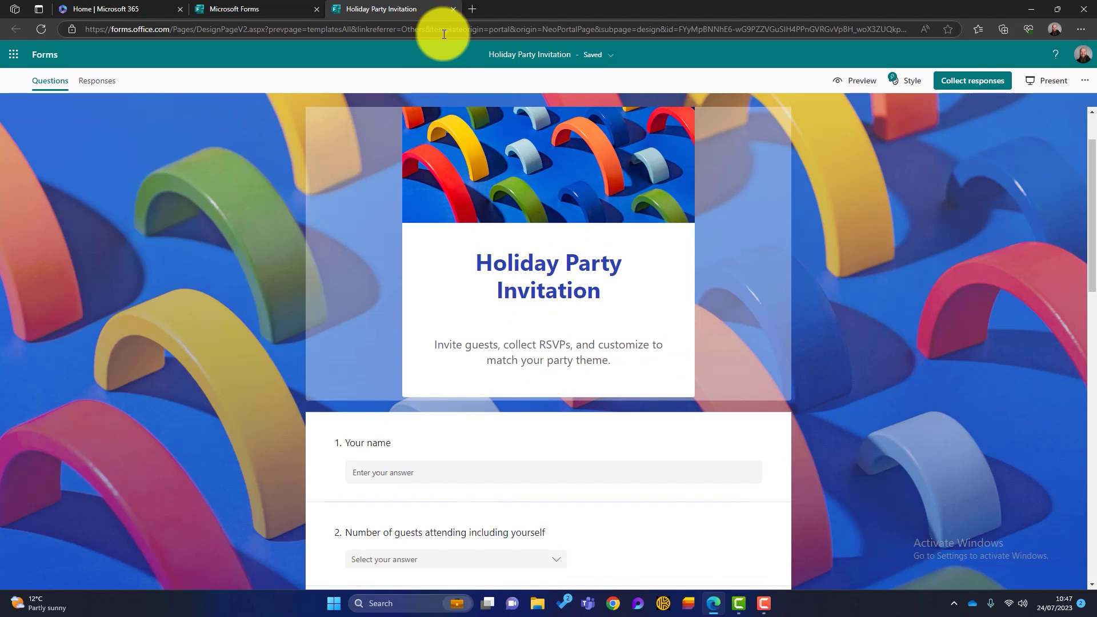
click(453, 10)
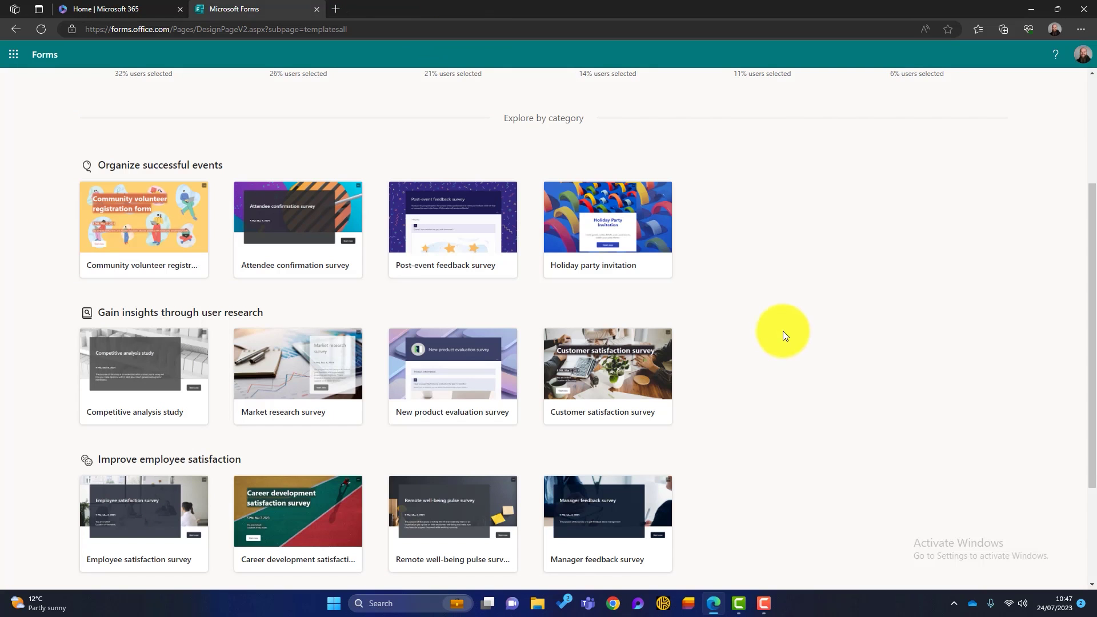
scroll(466, 264, up, 1)
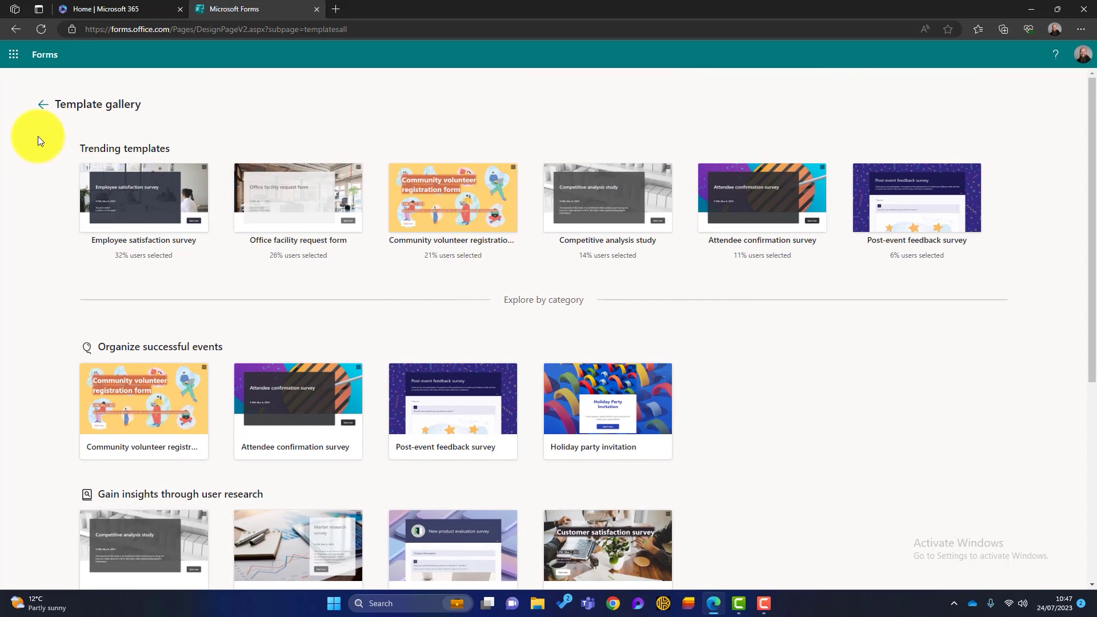
click(43, 104)
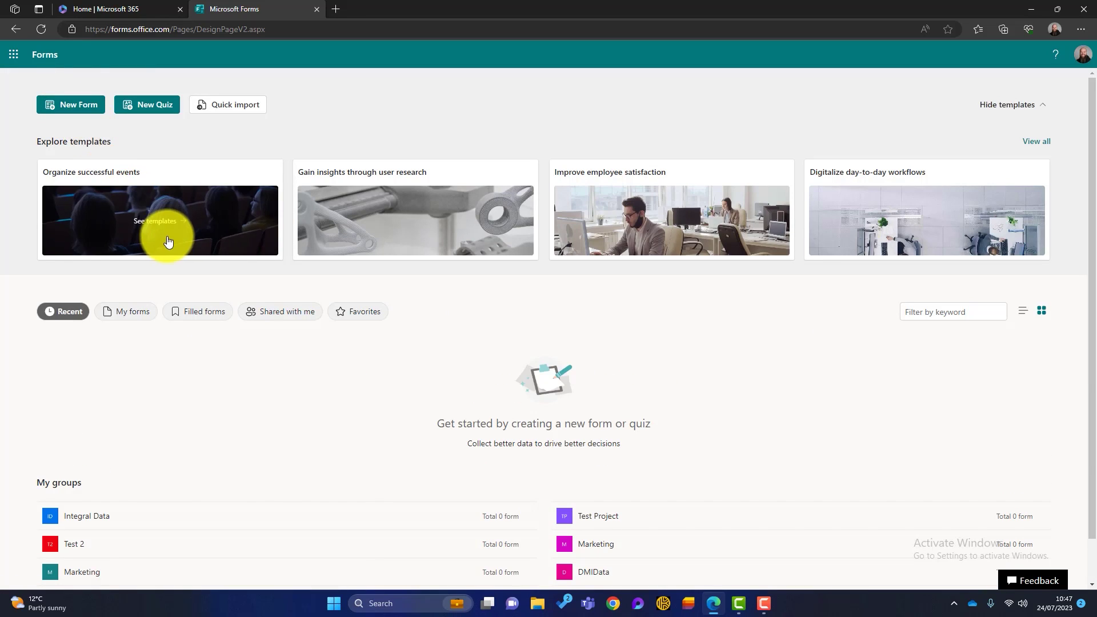
Create a blank Untitled form and browse the theme thumbnails in the Style pane
click(82, 108)
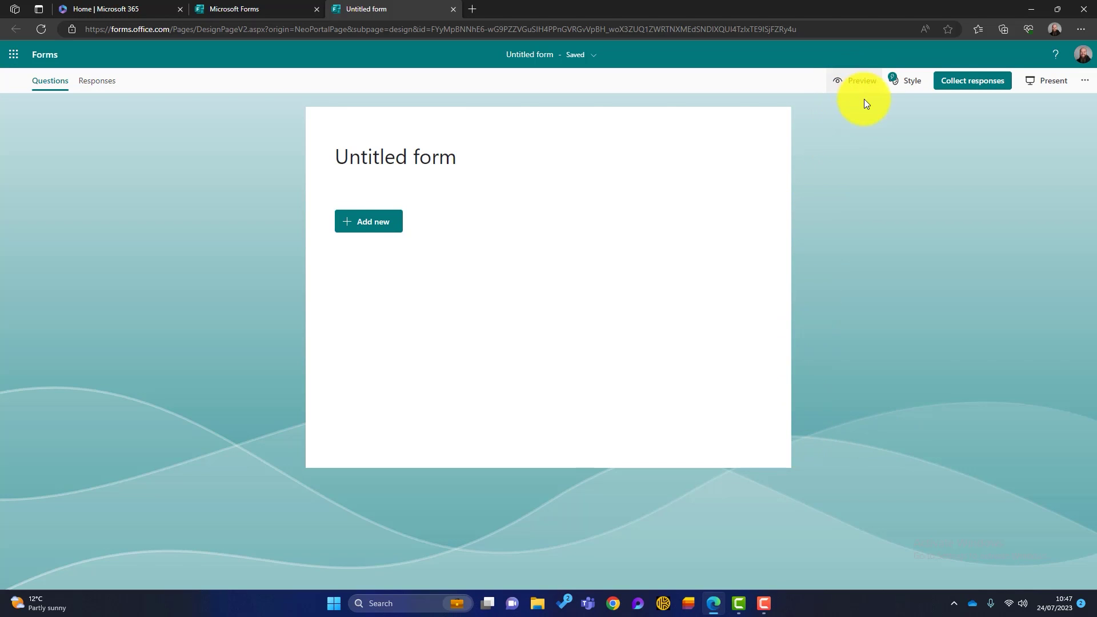
click(914, 82)
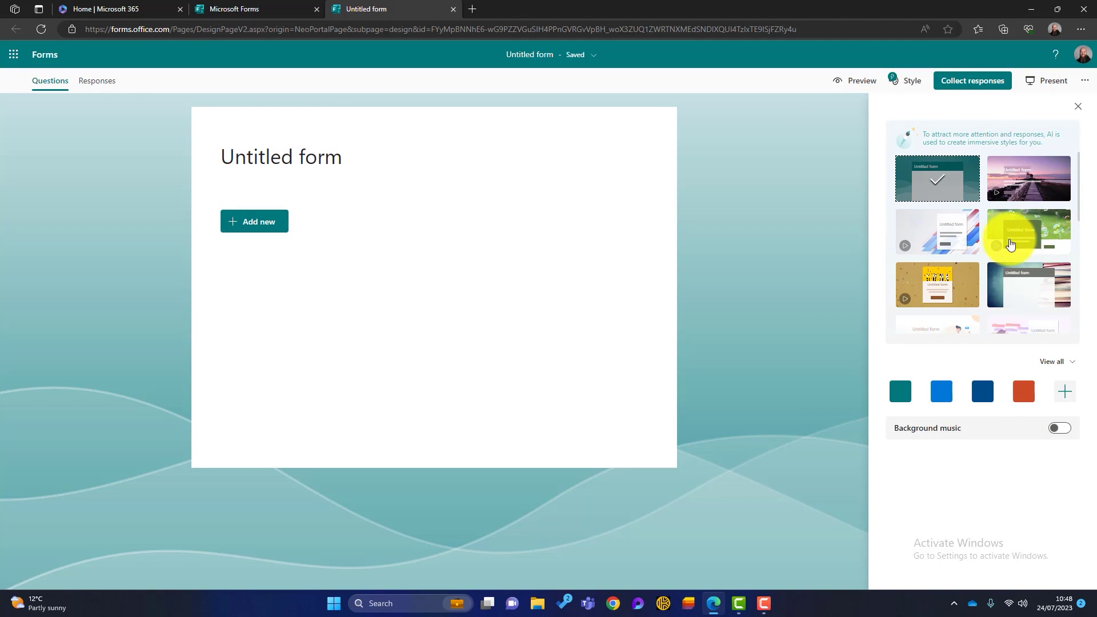
scroll(1028, 231, down, 2)
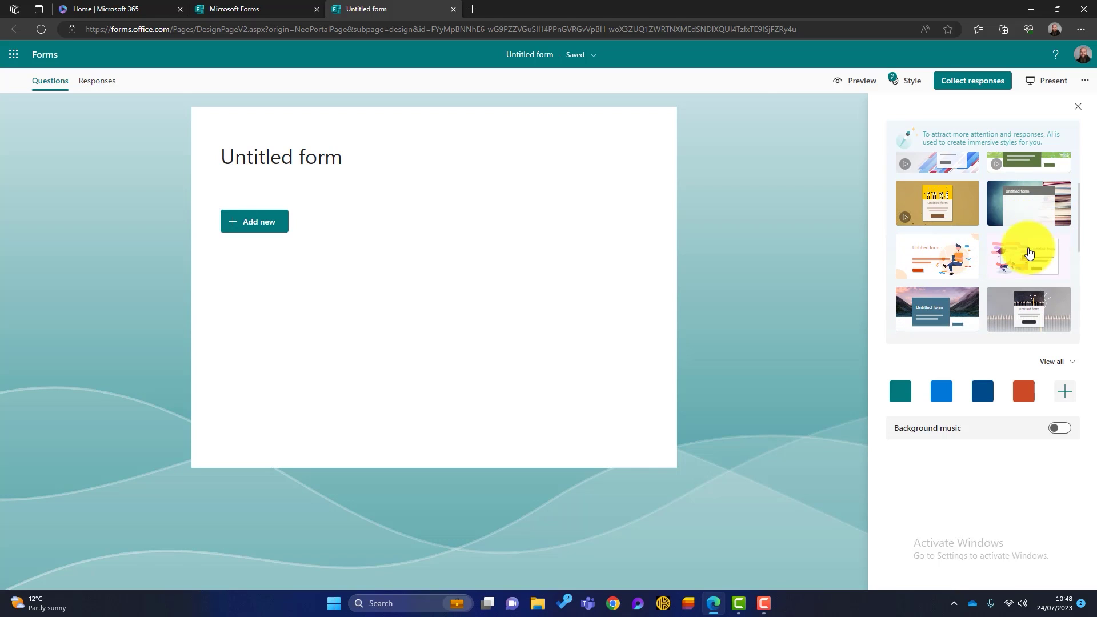
scroll(1025, 244, down, 1)
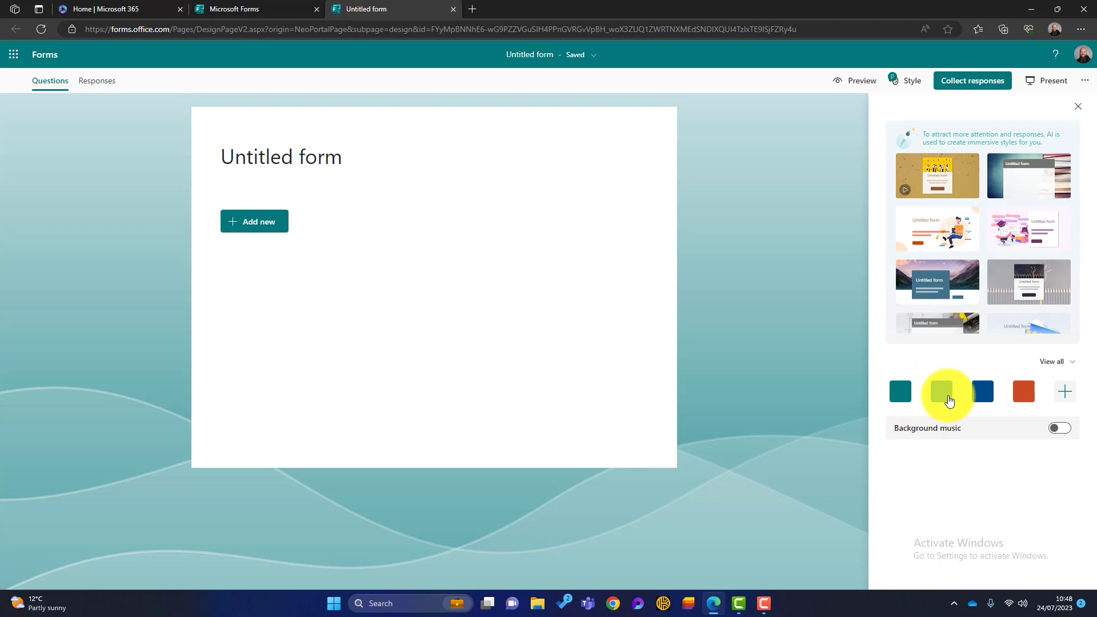
Apply a bright blue theme, try a 'computer' background image search, then open the hex colour entry
click(943, 394)
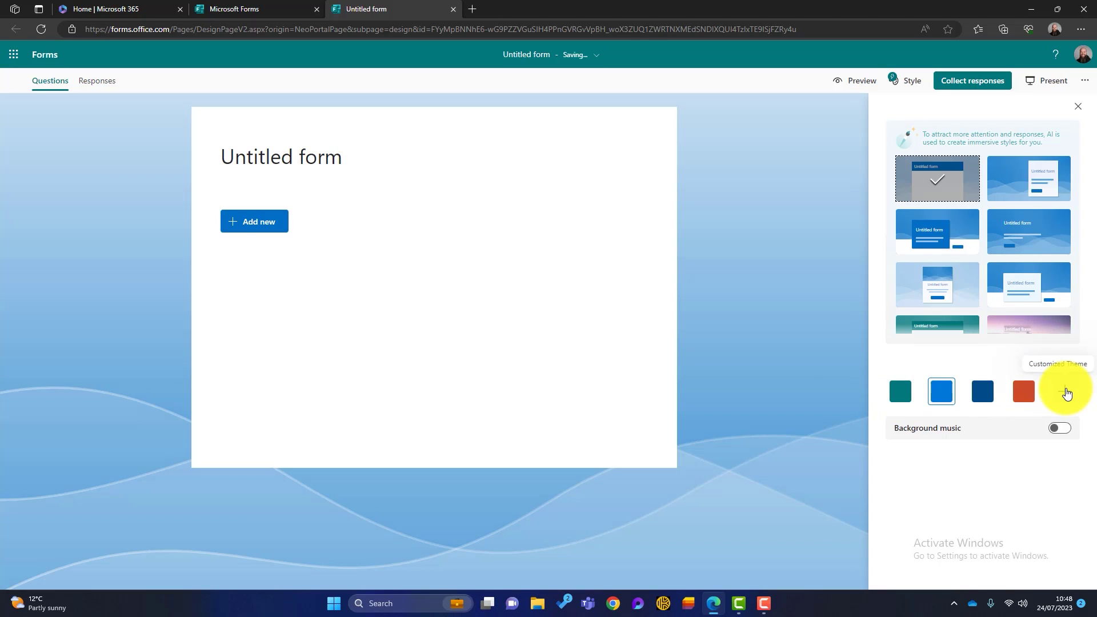
click(1066, 393)
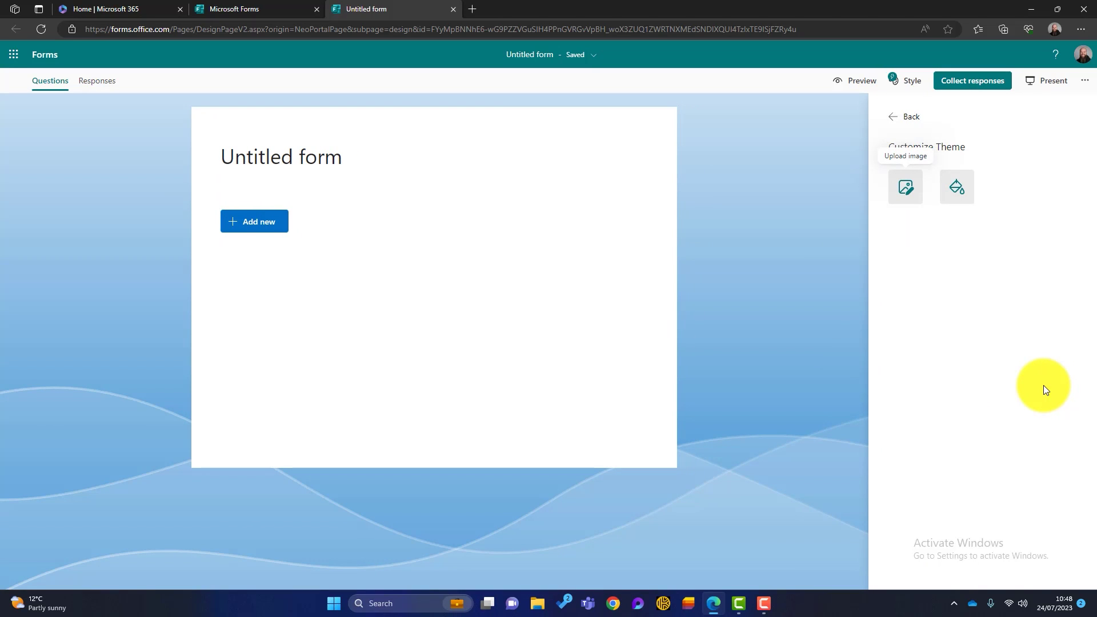
click(905, 187)
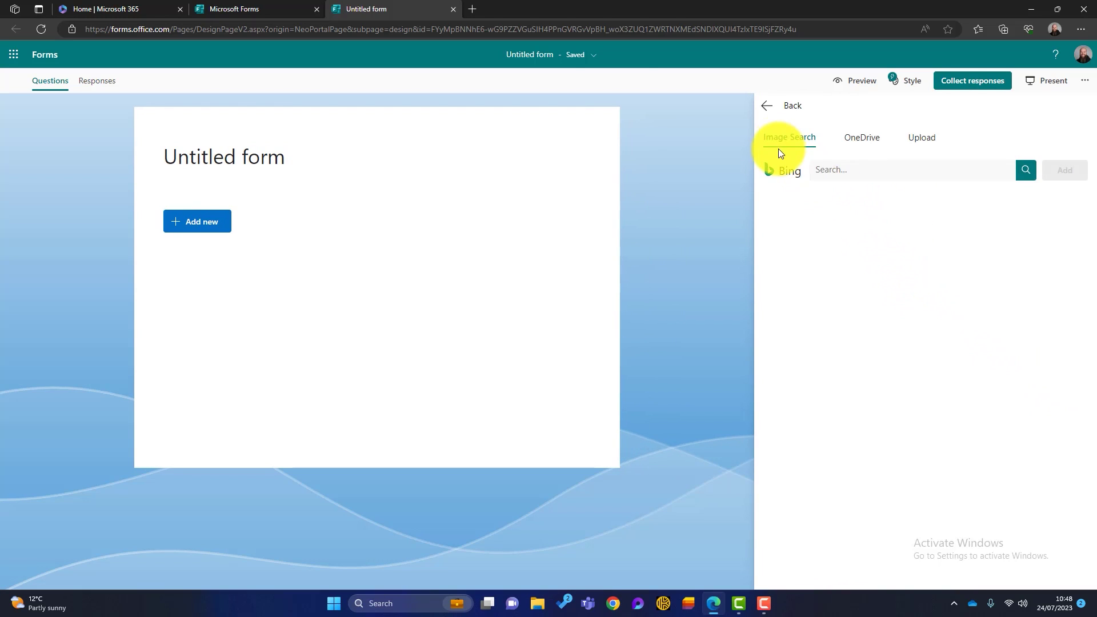
click(837, 170)
text(computer)
key(Return)
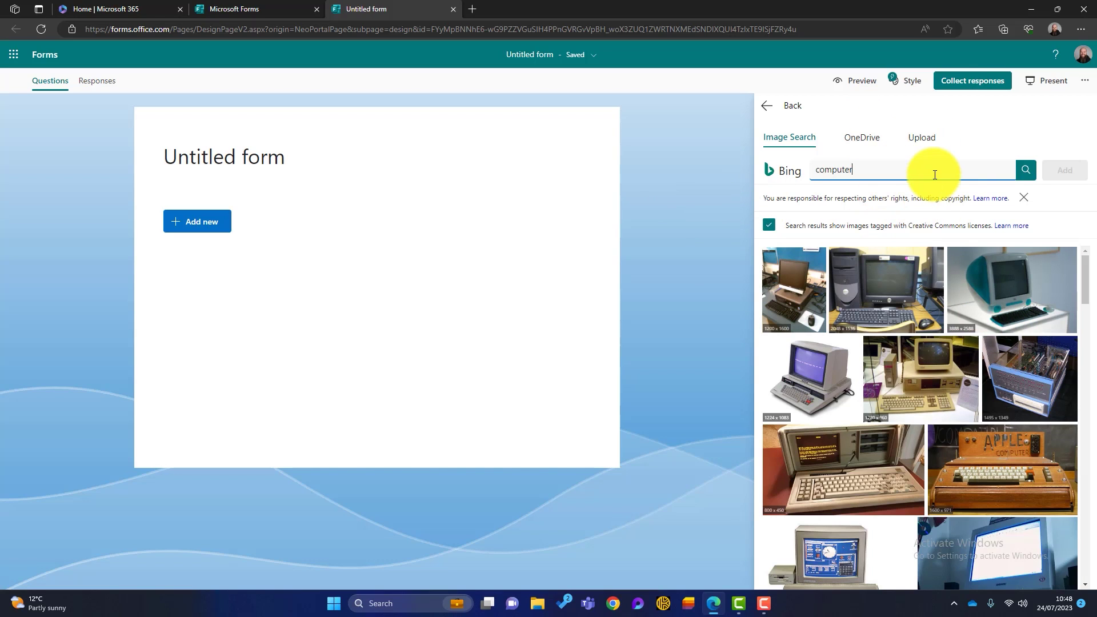
click(762, 109)
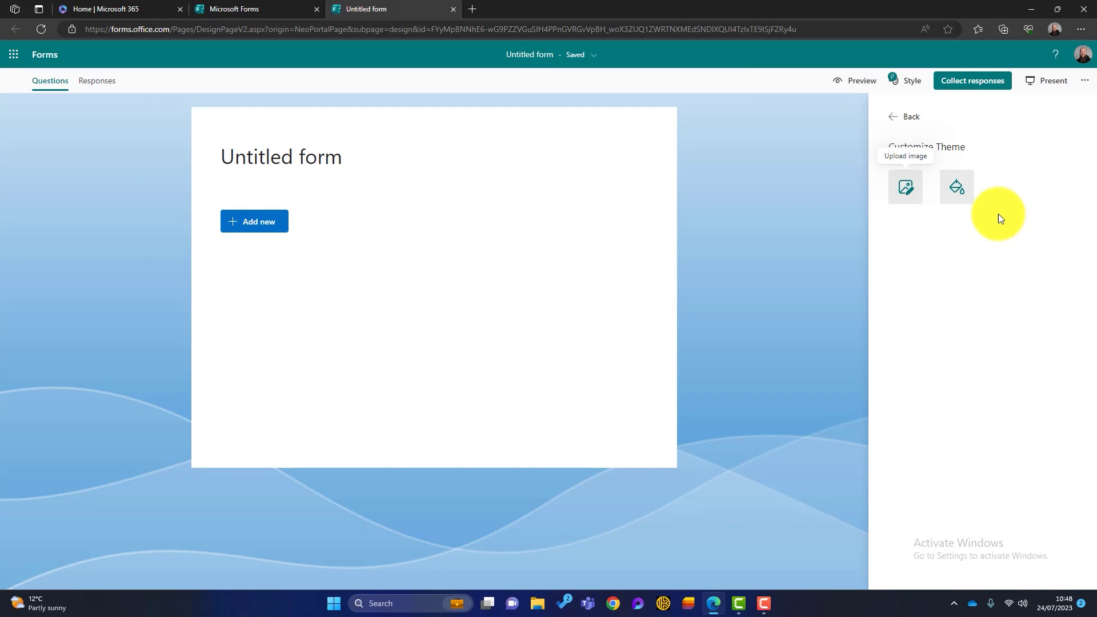
click(955, 188)
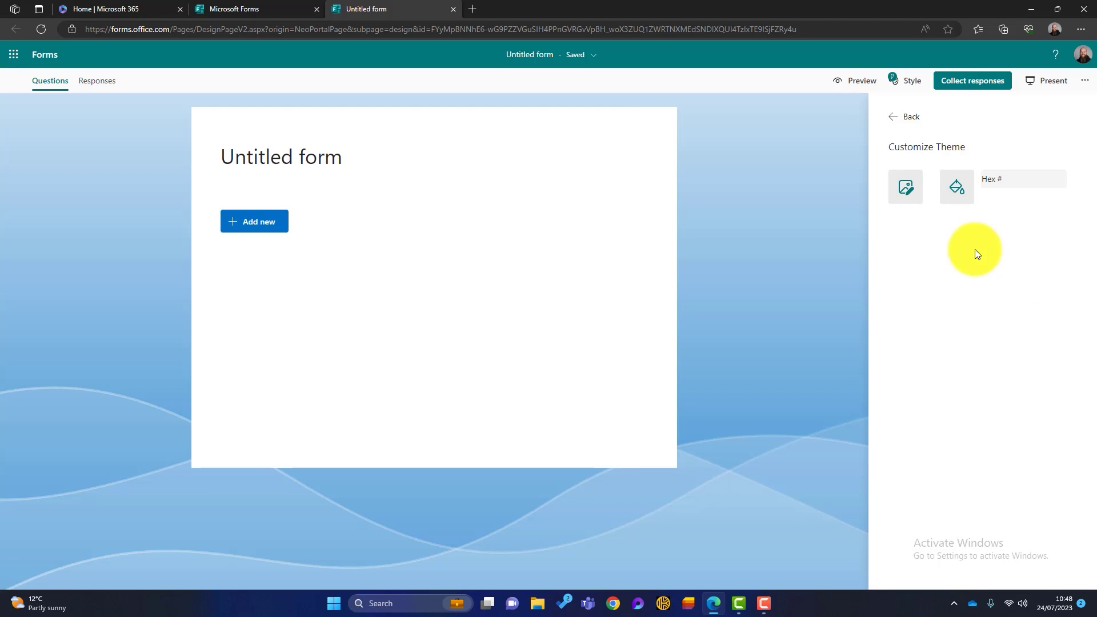
Look through the background music tracks, leaving background music switched off
click(894, 119)
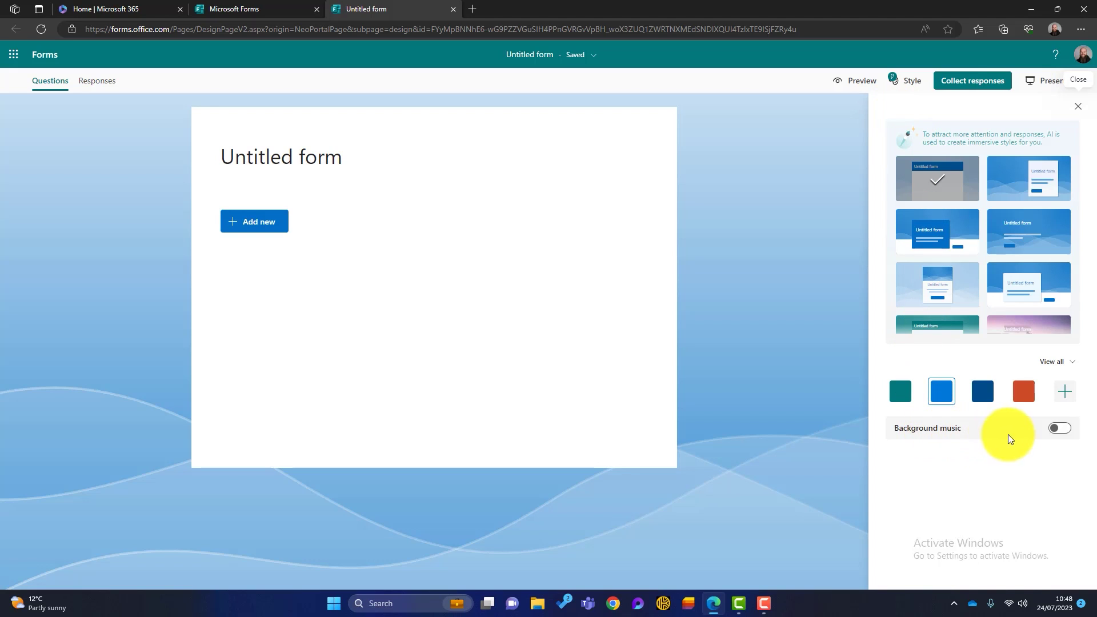
click(1059, 429)
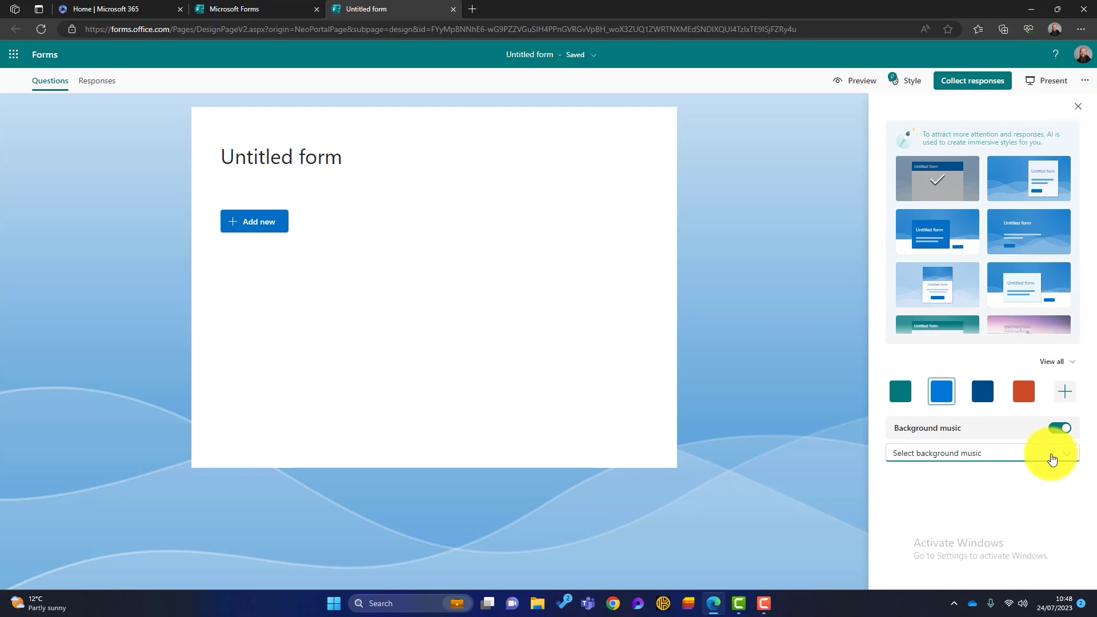
click(1054, 452)
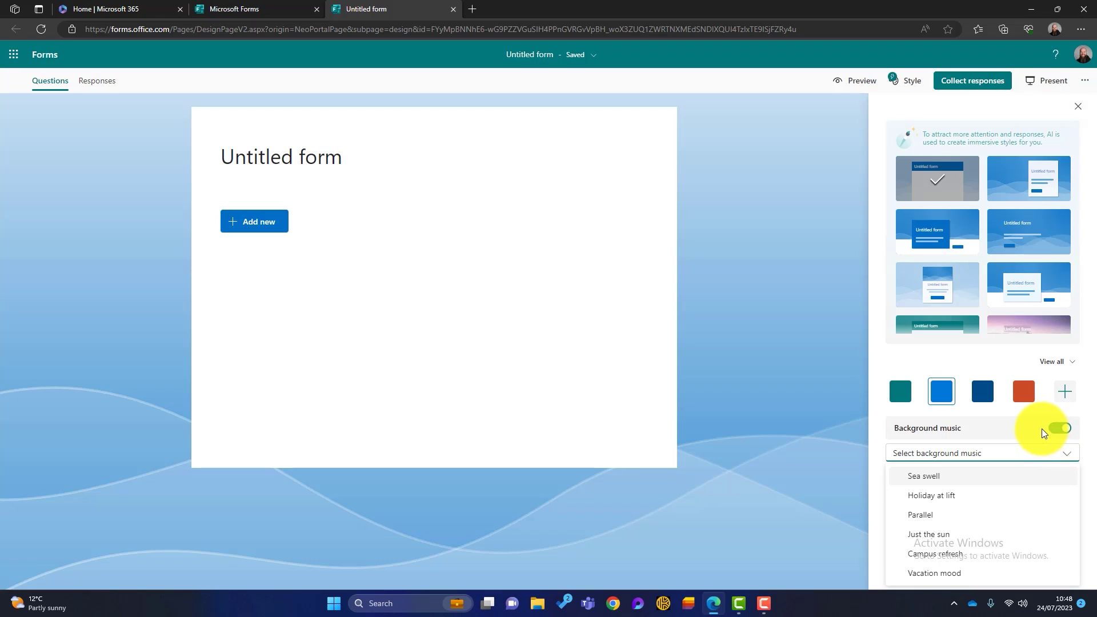
click(1050, 435)
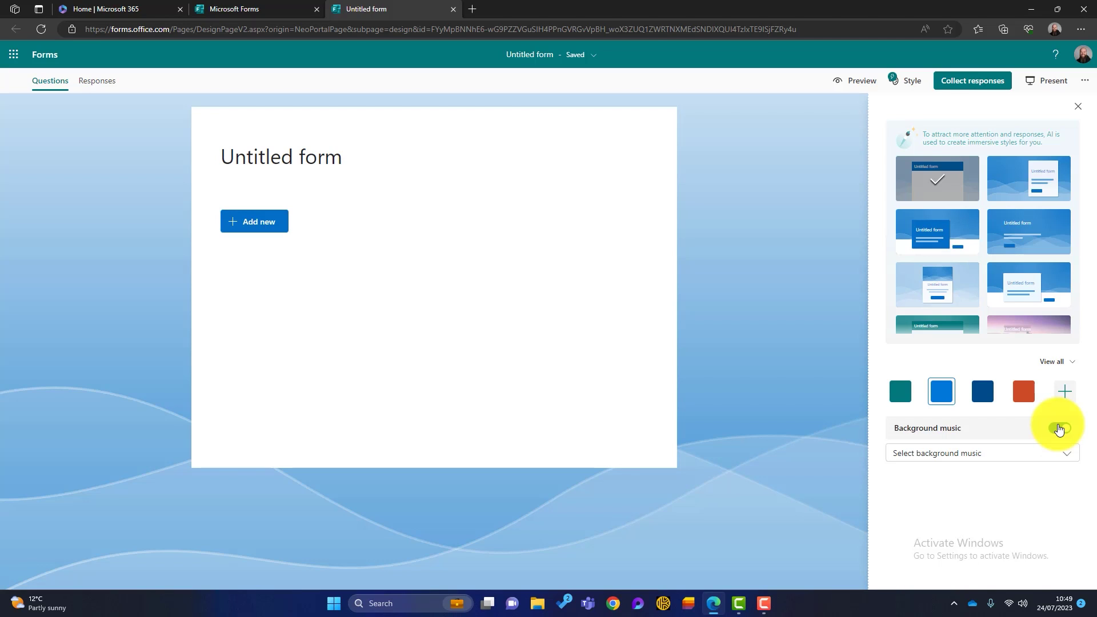
click(1059, 429)
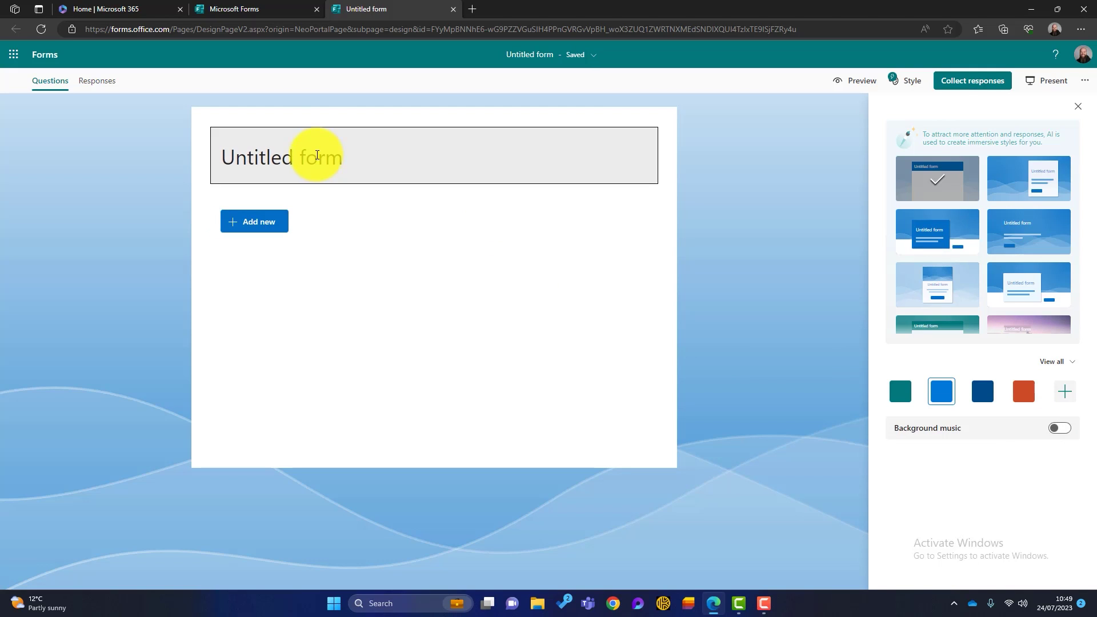
Title the form 'IT Onboarding Form'
click(317, 155)
text(IT Onboarding Form)
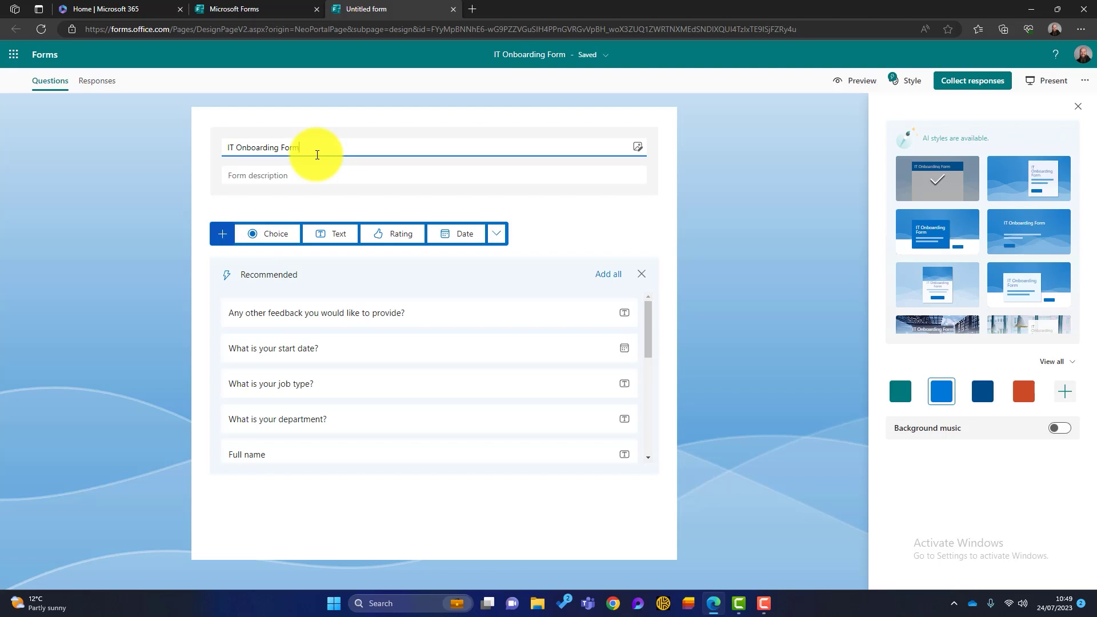
click(290, 176)
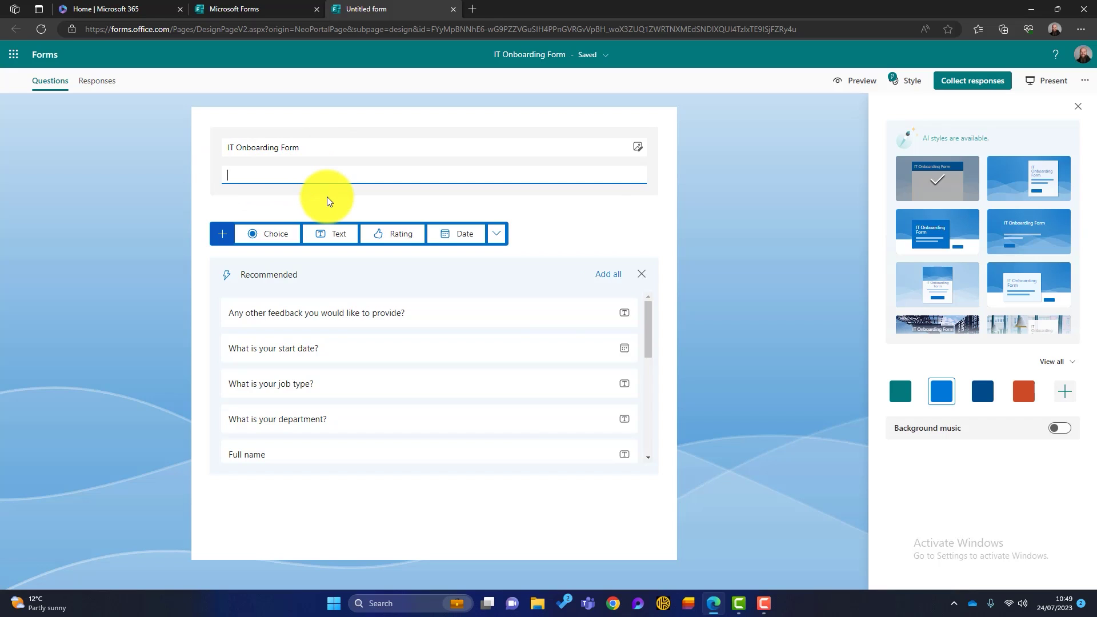
Enter the three-paragraph welcome description starting 'We're all', briefly checking extra question types
text(We're all excited to start working with you and your team!)
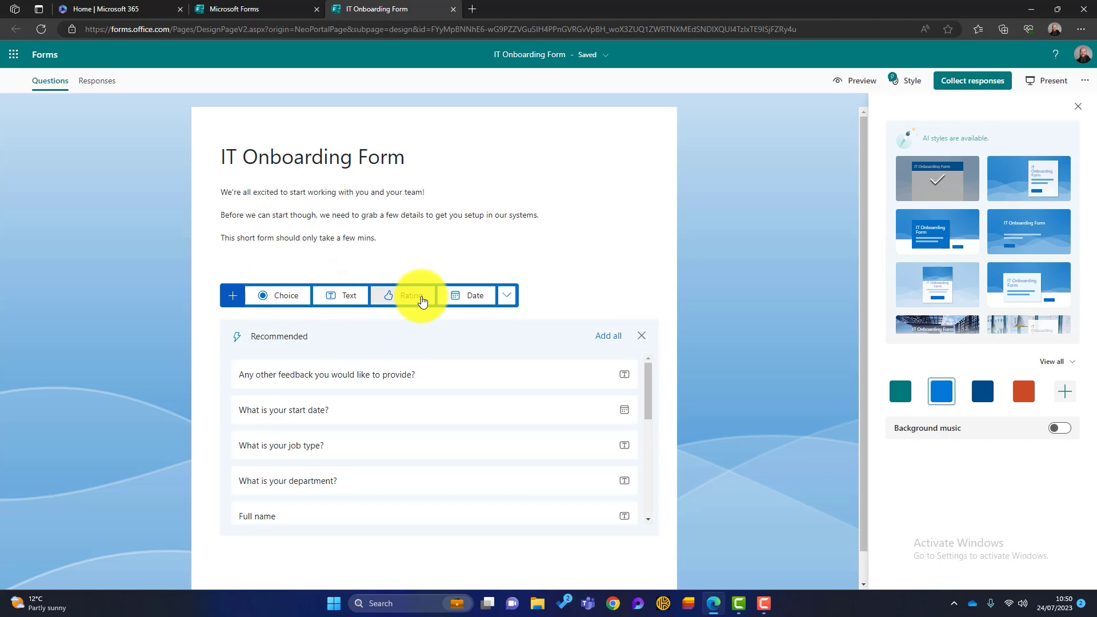
click(507, 305)
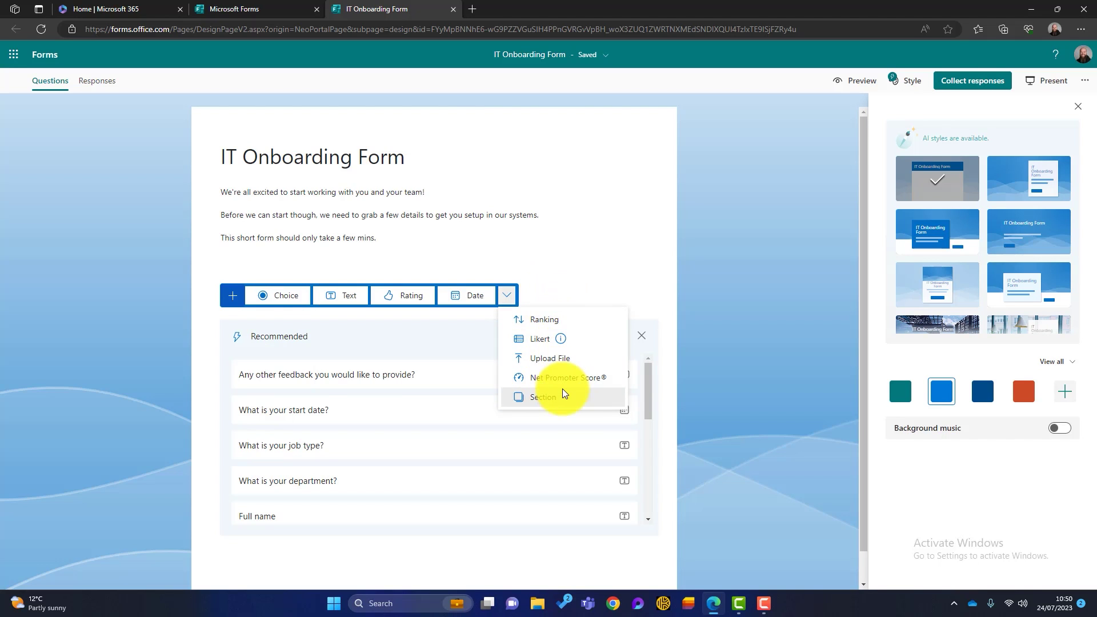
click(574, 272)
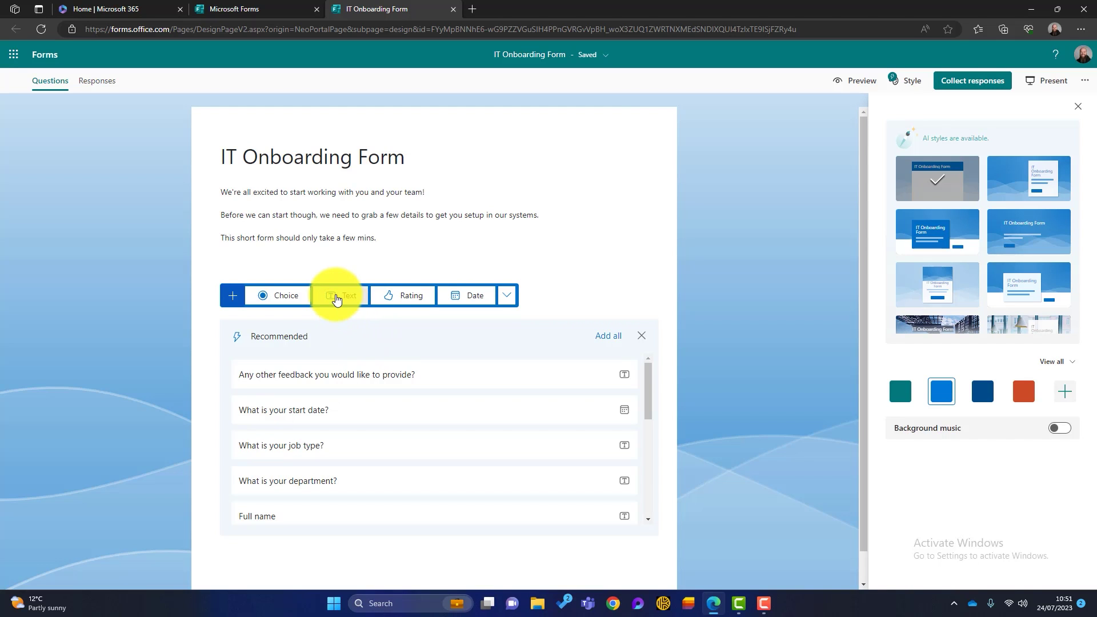
Add a text question worded 'What is your first name?'
click(337, 297)
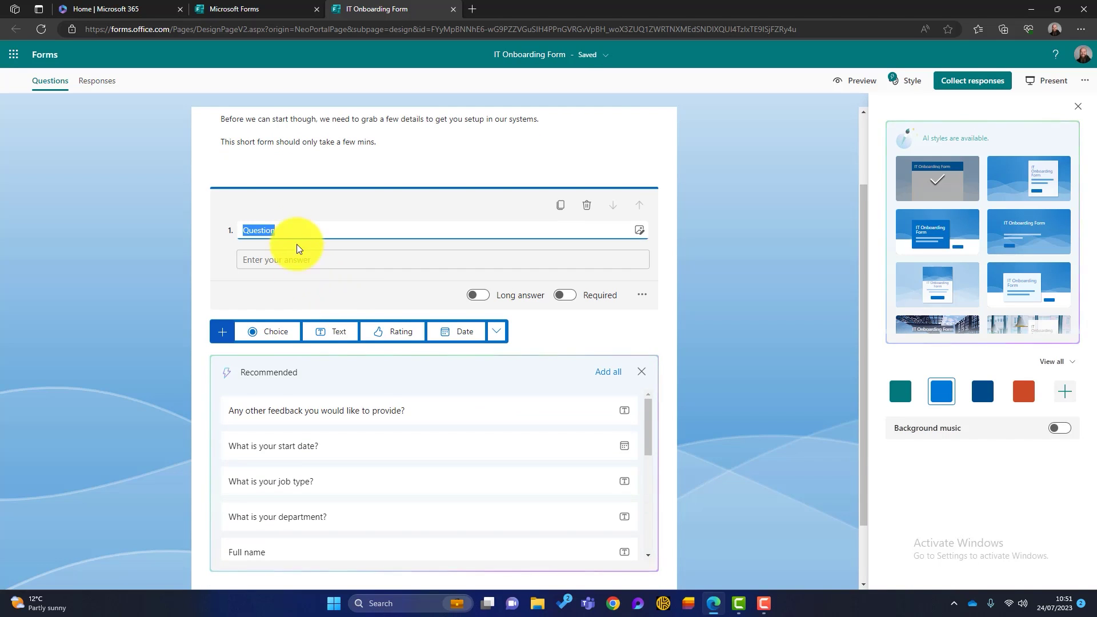
click(297, 231)
key(BackSpace)
key(BackSpace)
key(BackSpace)
key(BackSpace)
key(BackSpace)
key(BackSpace)
key(BackSpace)
key(BackSpace)
text(What is your first name?)
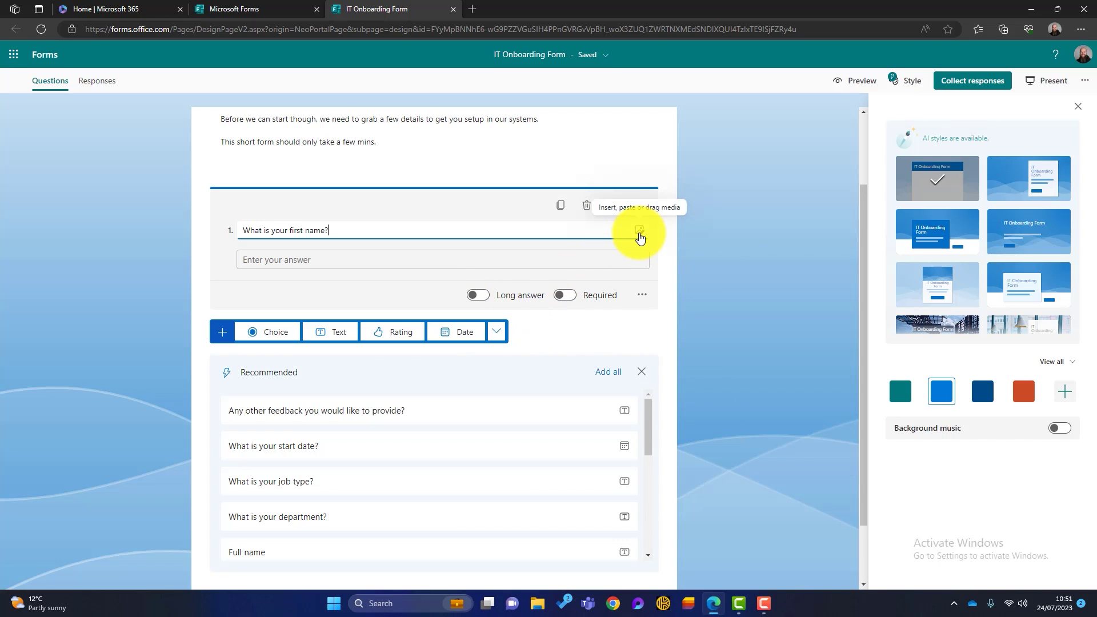
click(639, 231)
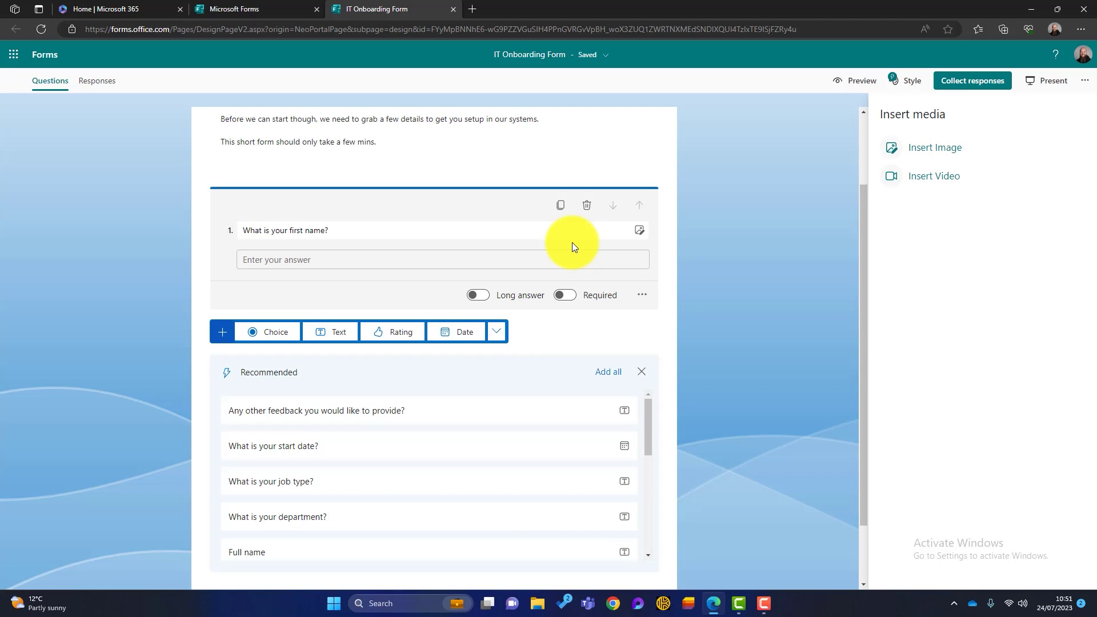
triple_click(720, 269)
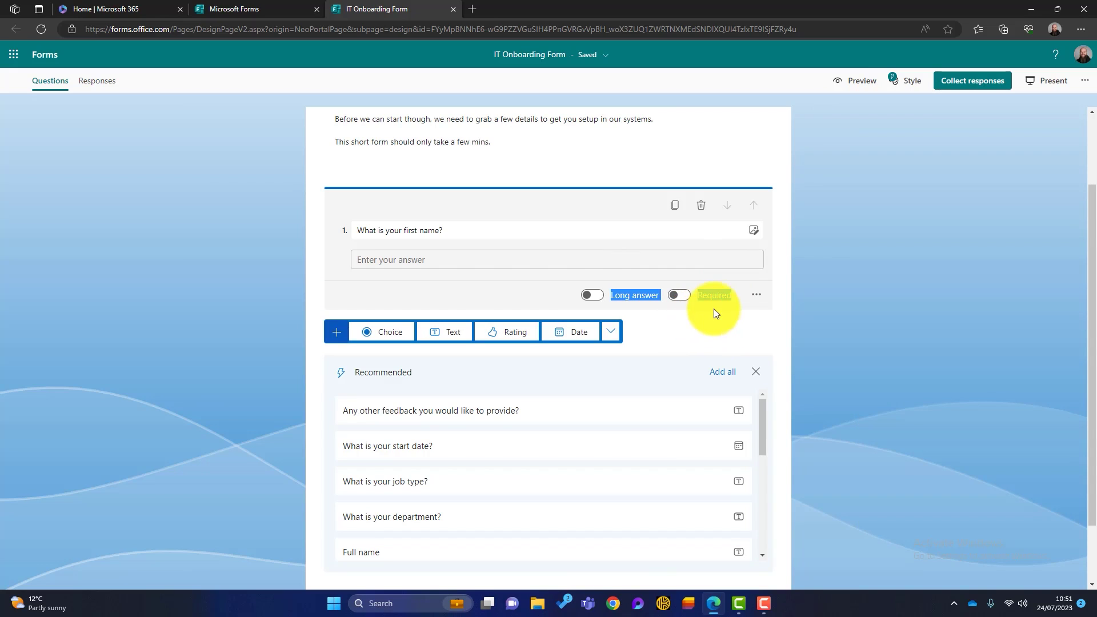
Make the first-name question required, review its extra settings, and add another text question
click(679, 296)
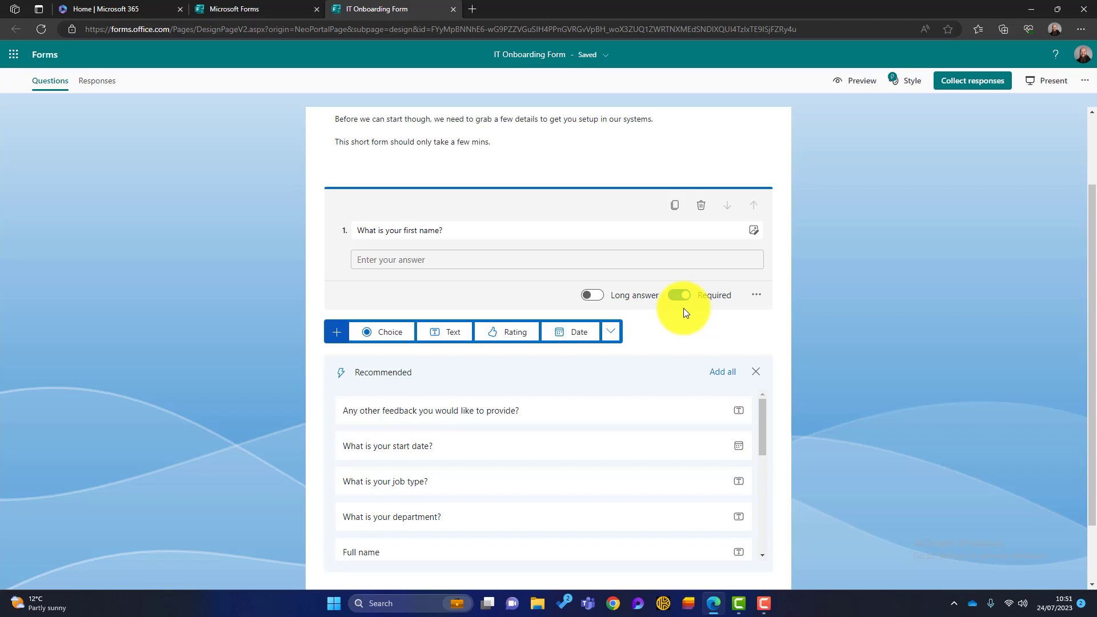
click(757, 300)
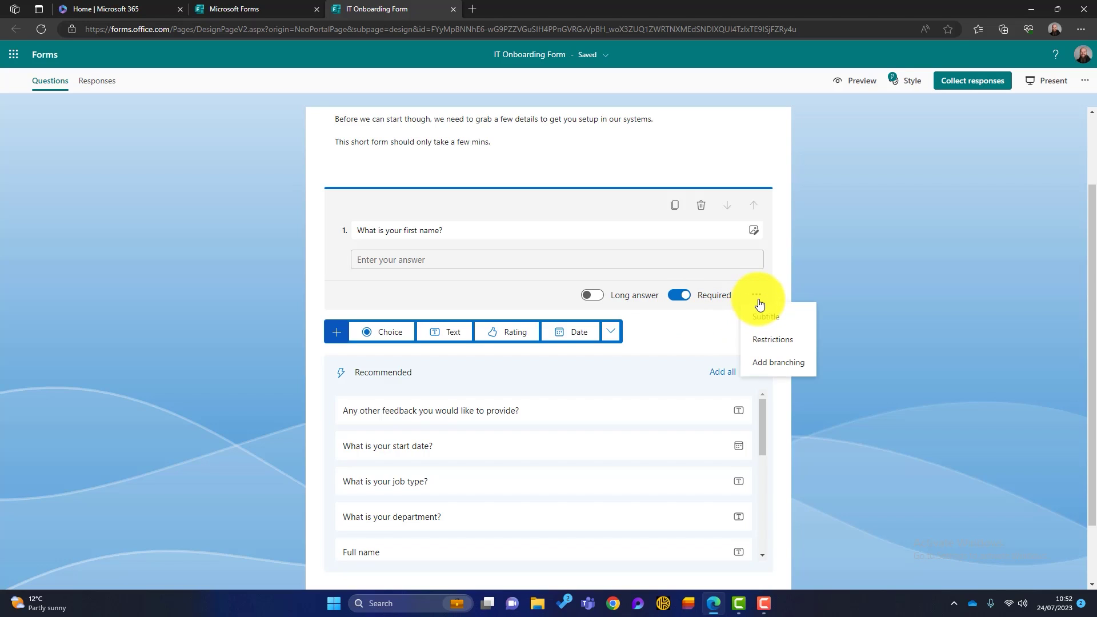
click(715, 319)
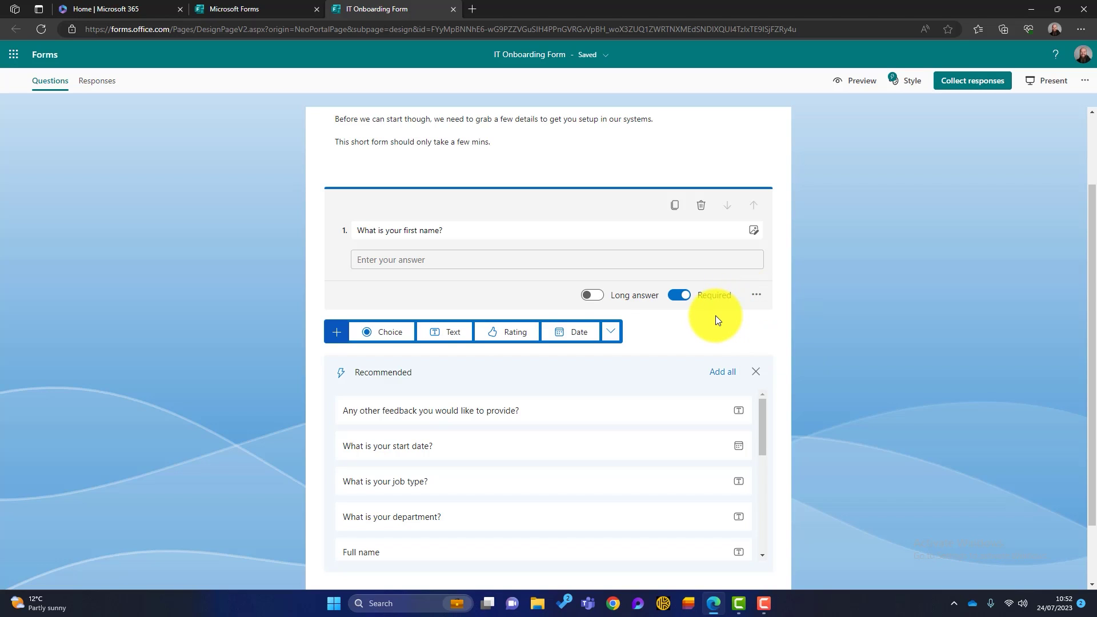
click(472, 336)
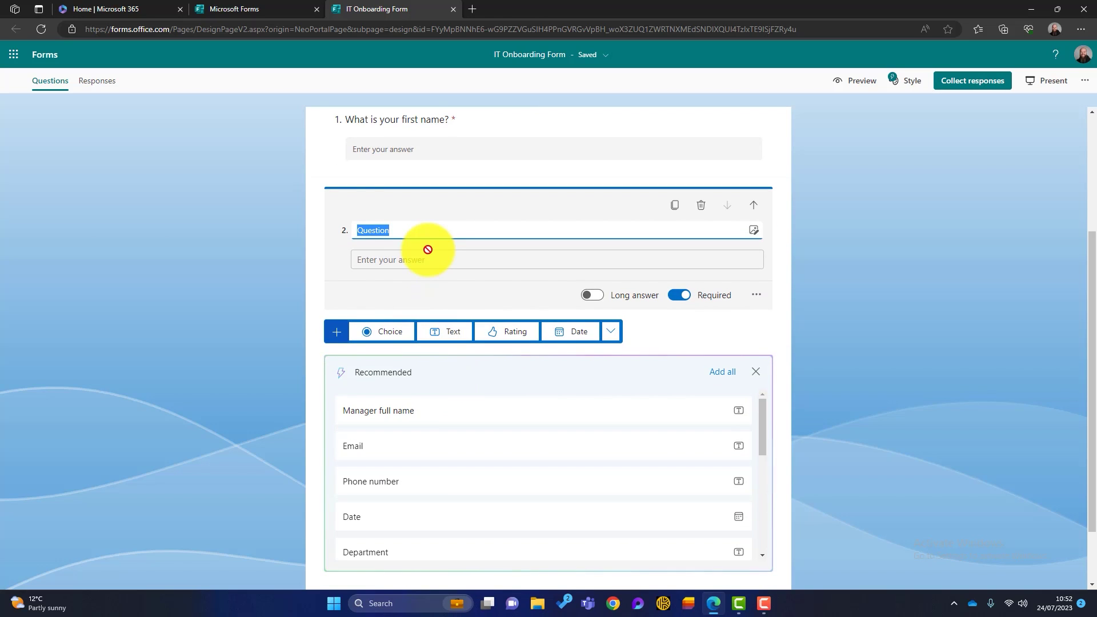
Word questions 2 and 3 'What is your surname?' and 'What is your email address?', then add a choice question
text(What is your surname?)
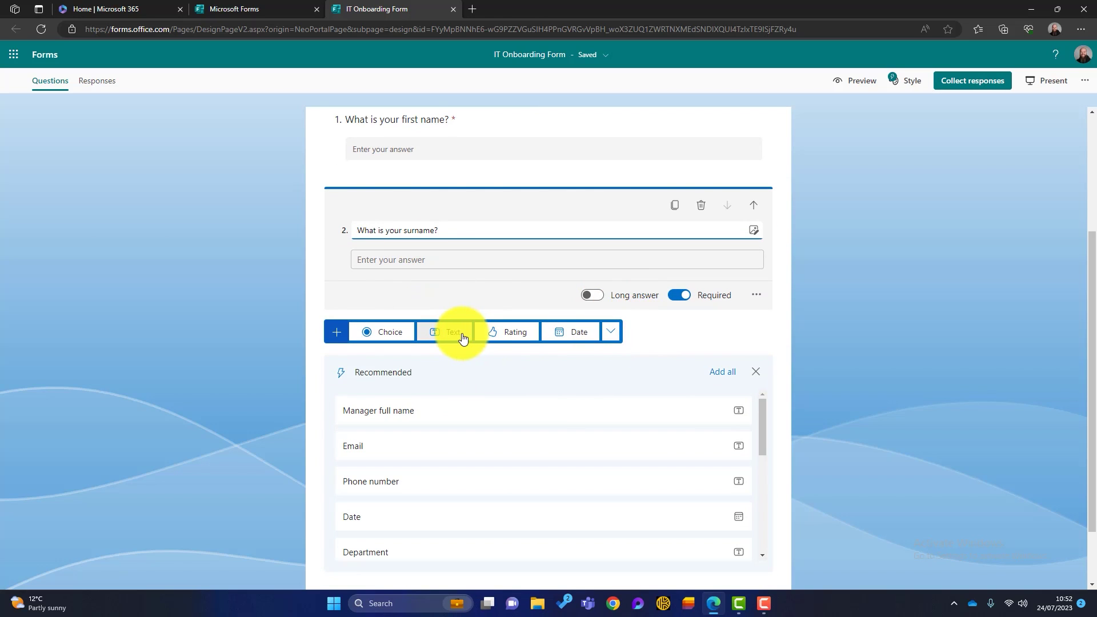
click(463, 337)
text(What )
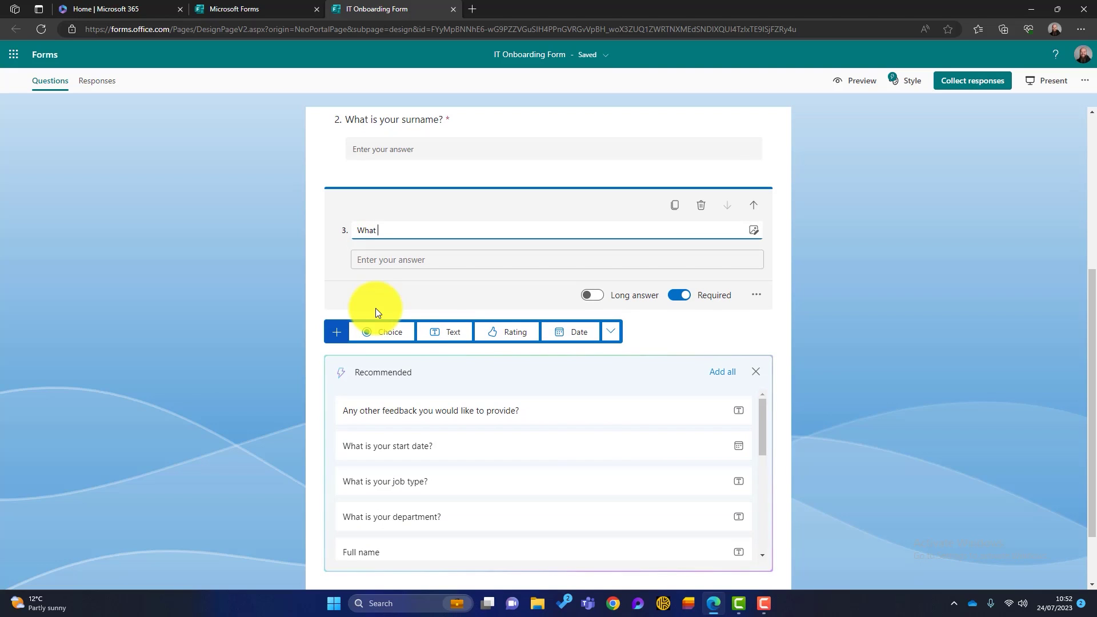
text(is your email address?)
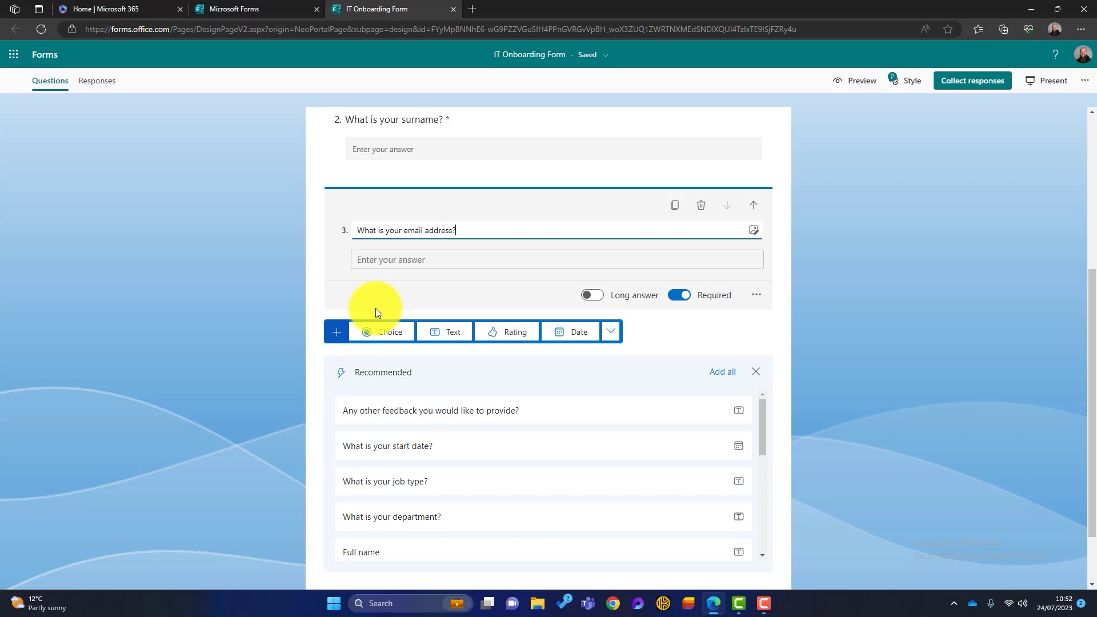
click(400, 333)
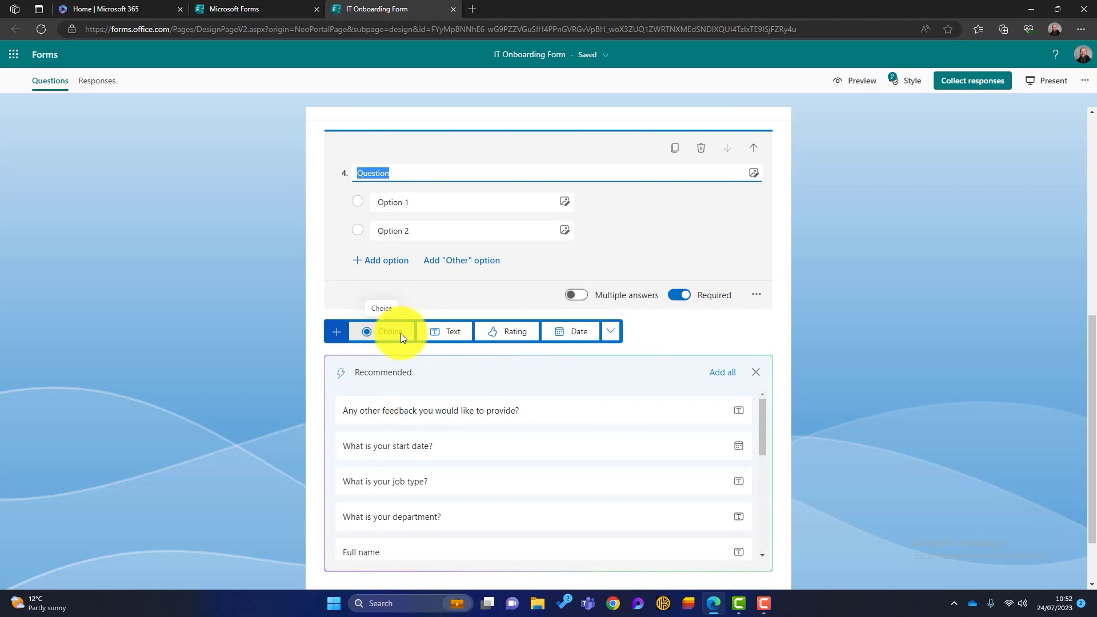
Paste the invoices question wording for question 4 and edit its first answer options
text(Are you the right person to send our invoices to?)
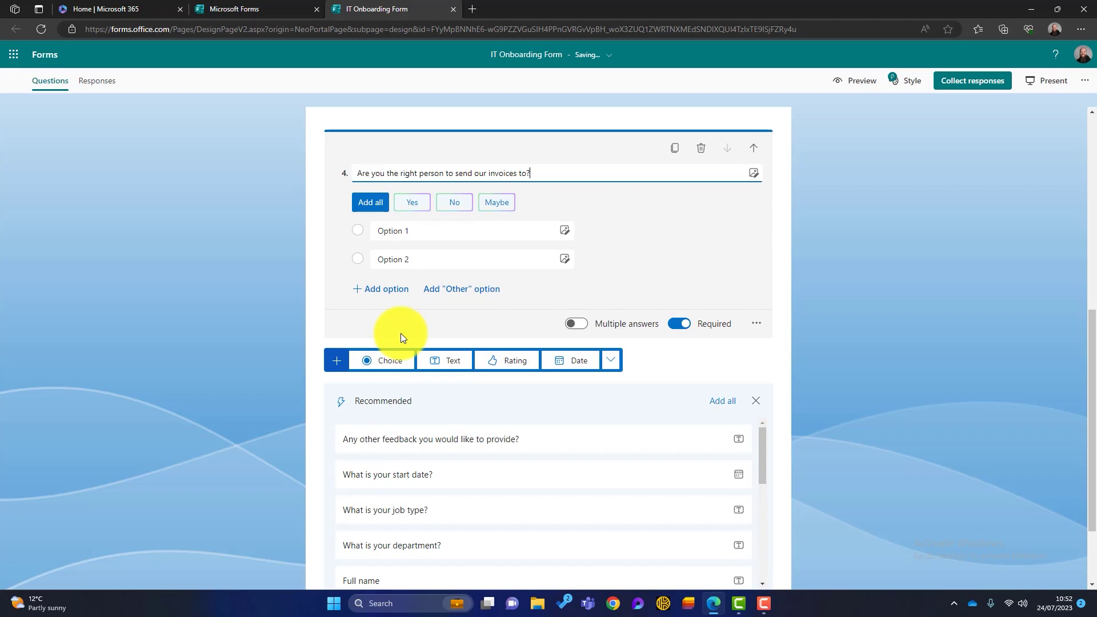
click(431, 230)
click(431, 254)
click(433, 229)
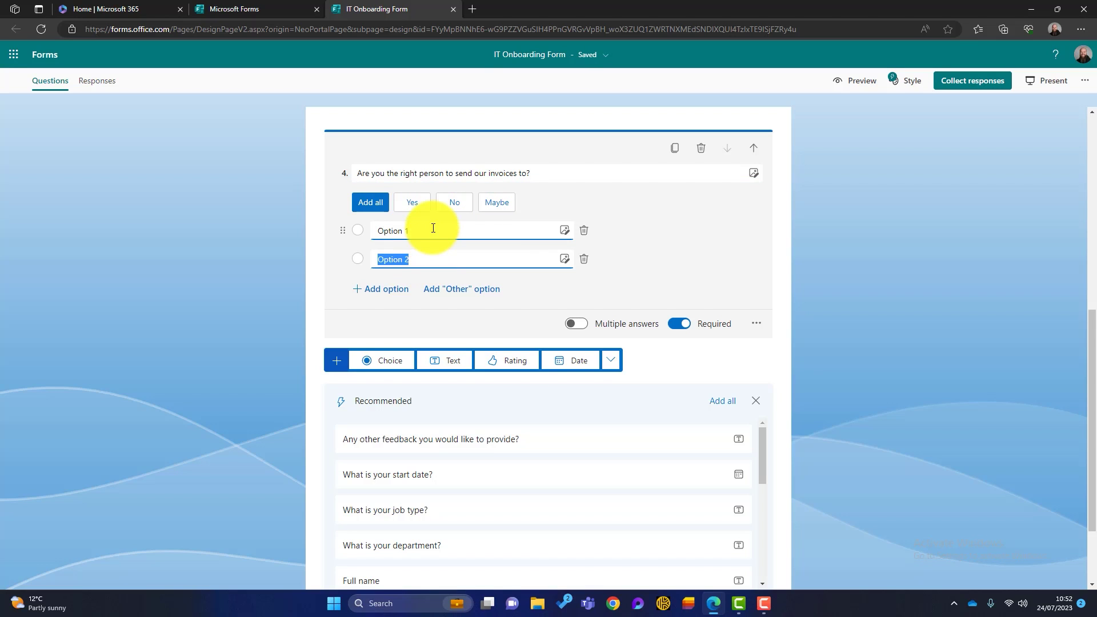
click(471, 254)
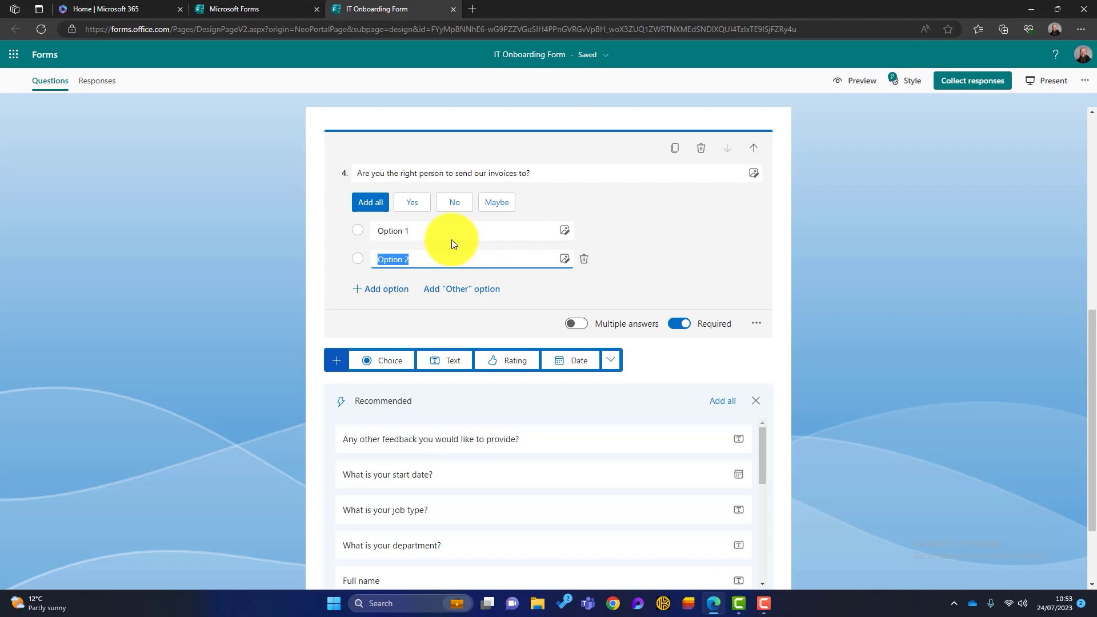
click(428, 239)
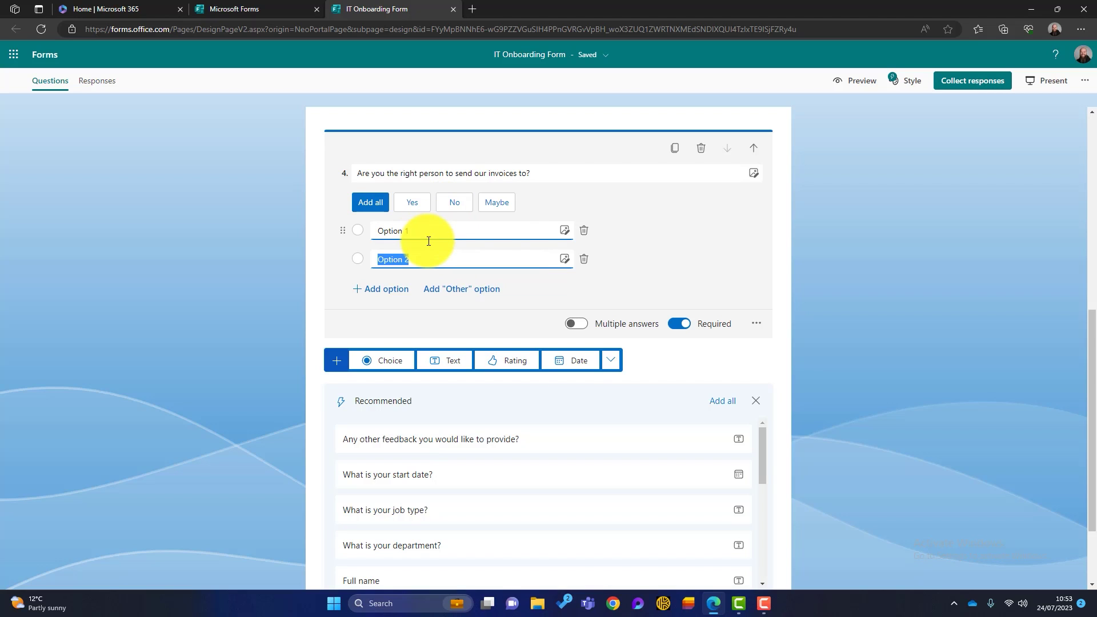
Add and delete extra answer options, add an Other choice, and rearrange the options
click(383, 290)
click(383, 317)
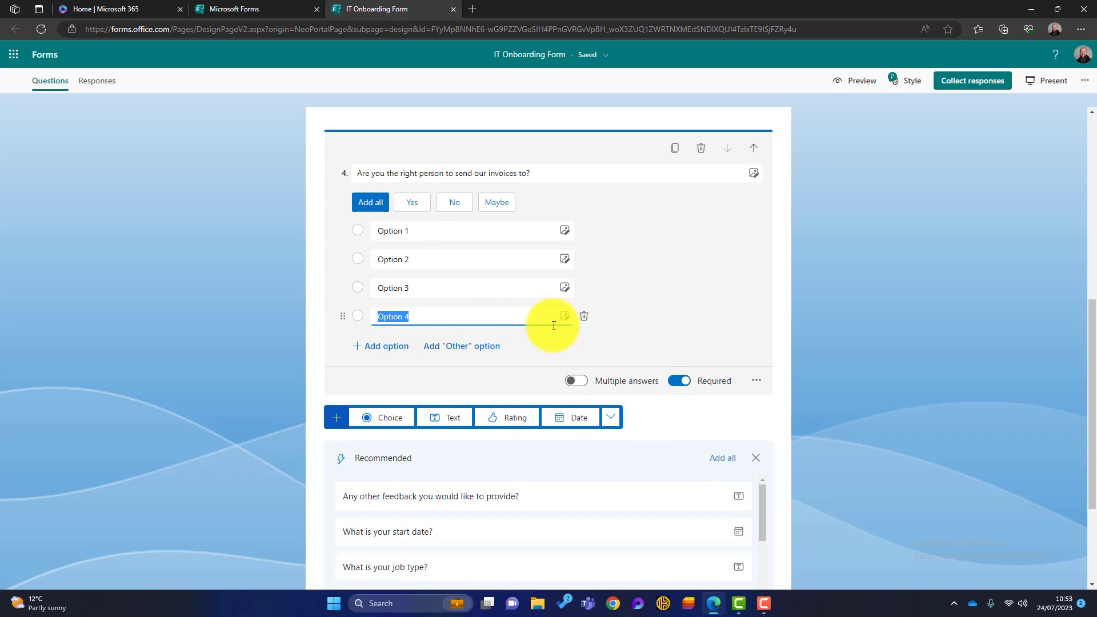
click(584, 318)
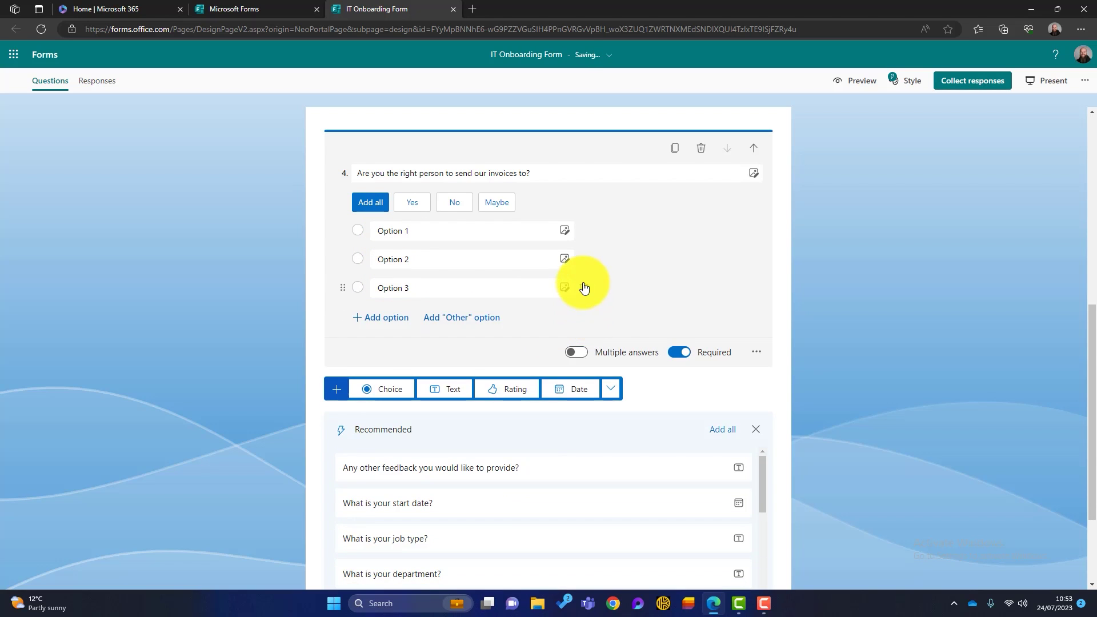
click(583, 287)
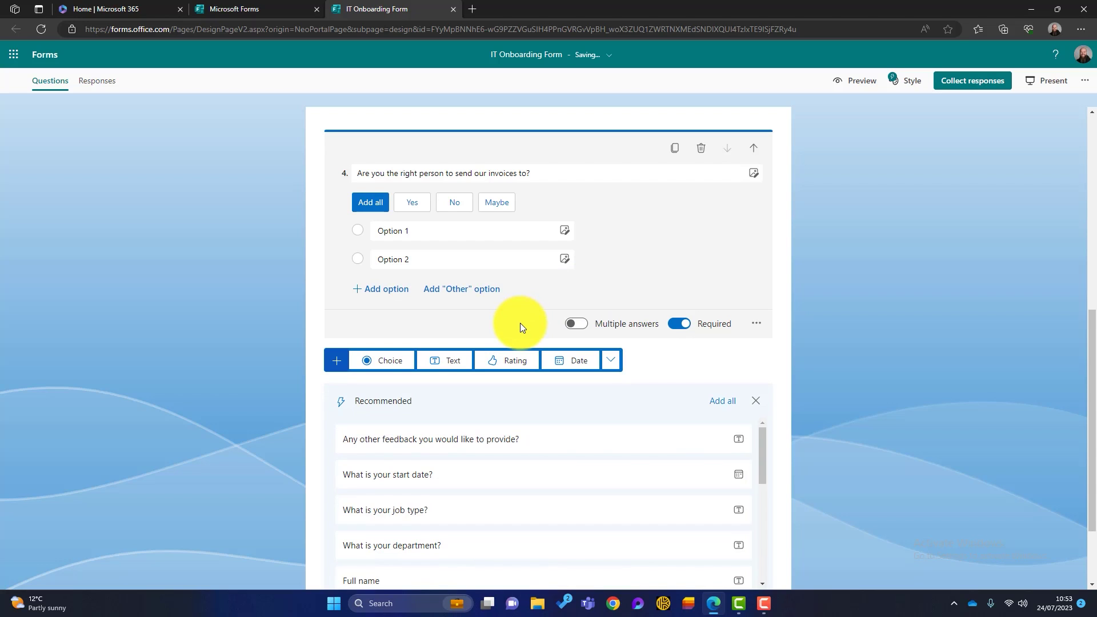
click(462, 290)
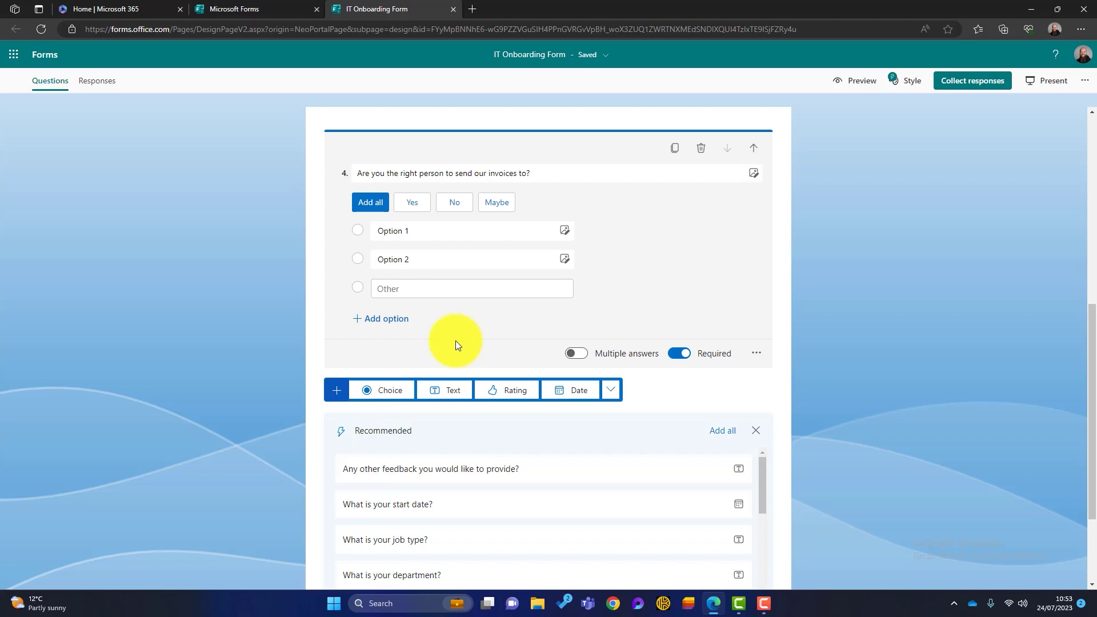
drag(388, 289, 466, 295)
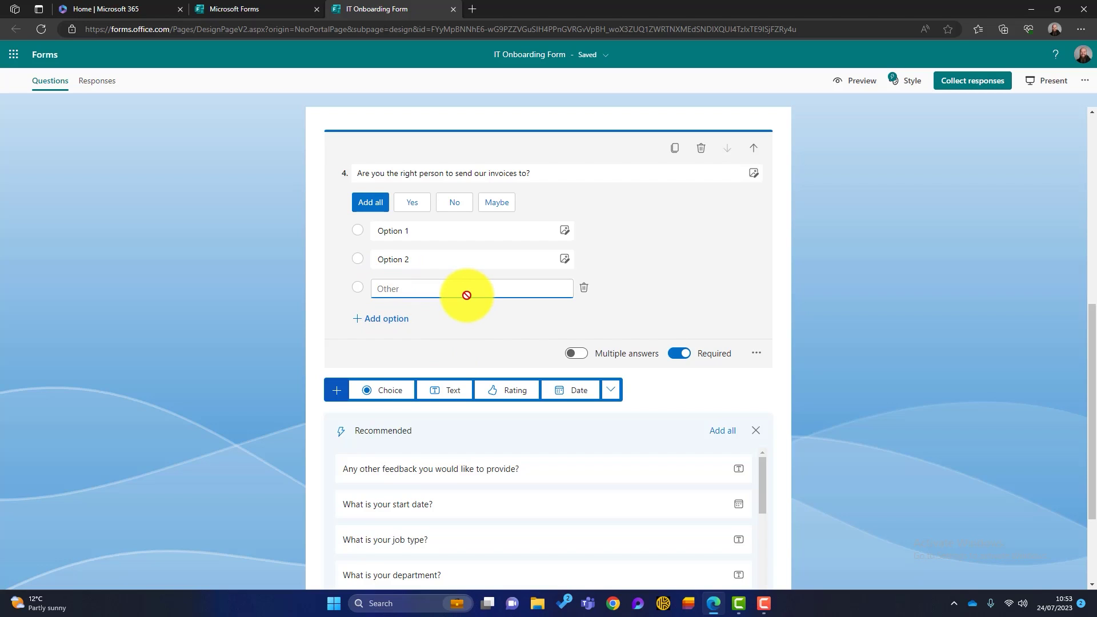
drag(466, 294, 379, 233)
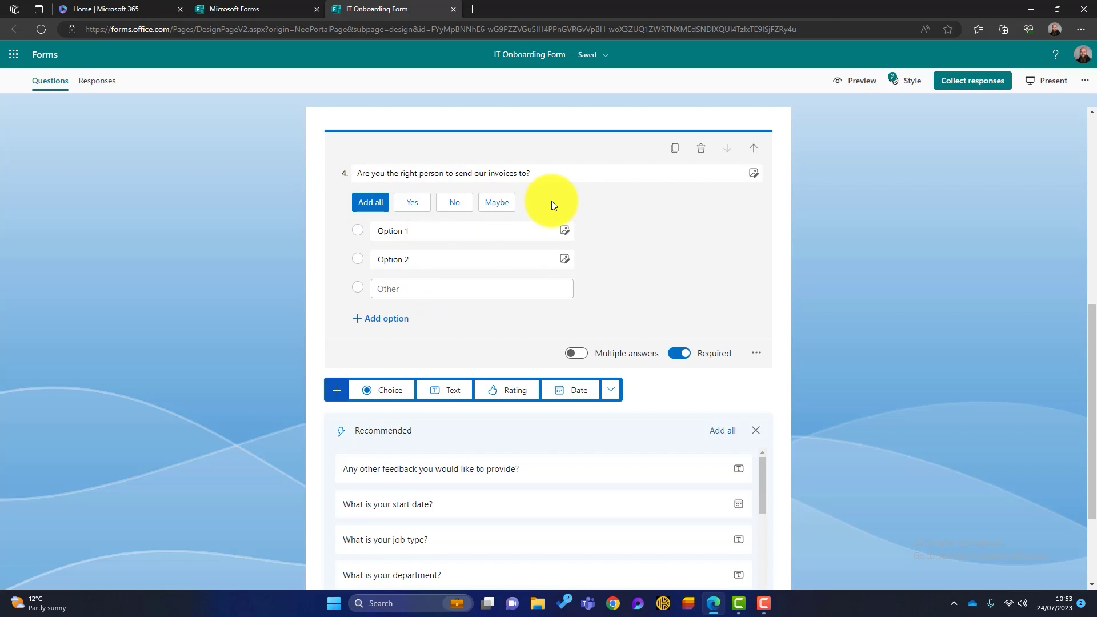
Fill the options with Yes, No and Maybe, remove Maybe, and add a text question 5
click(369, 204)
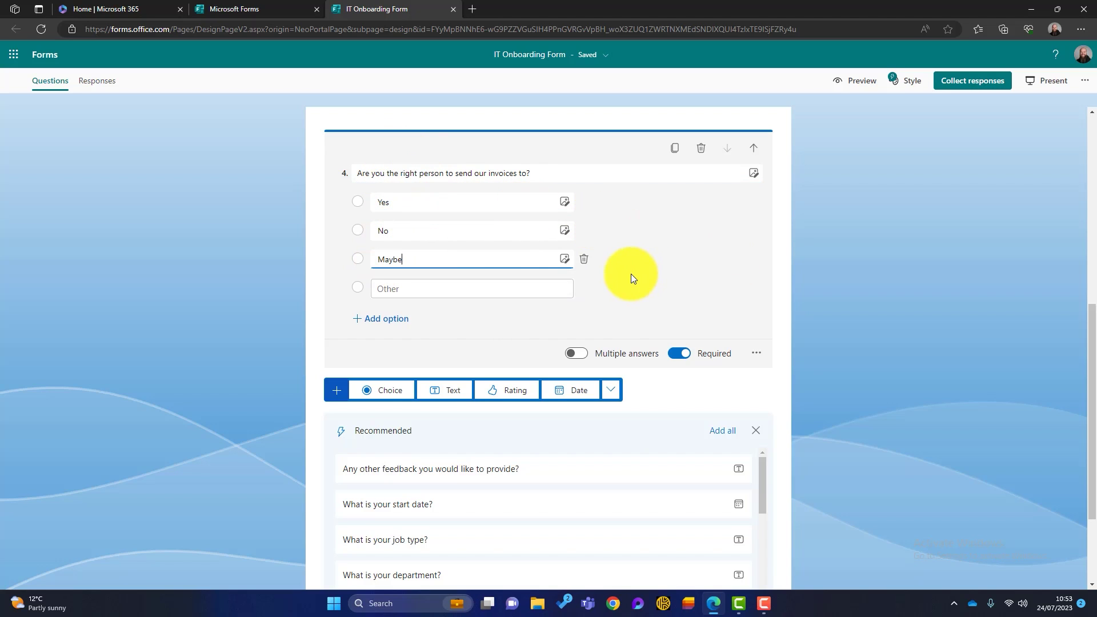
click(584, 259)
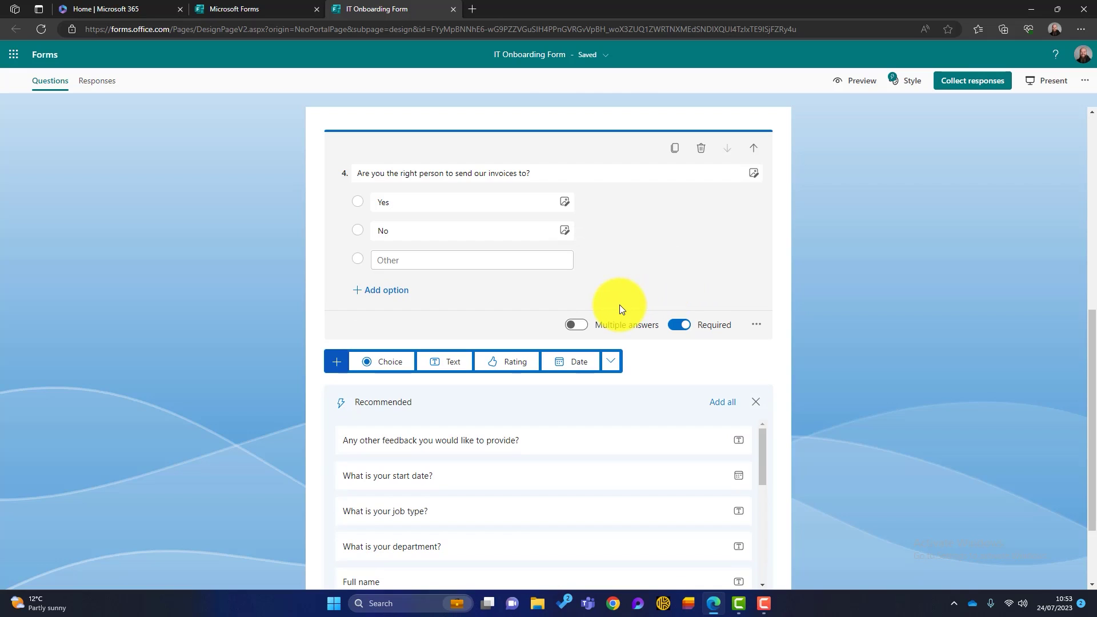
click(454, 362)
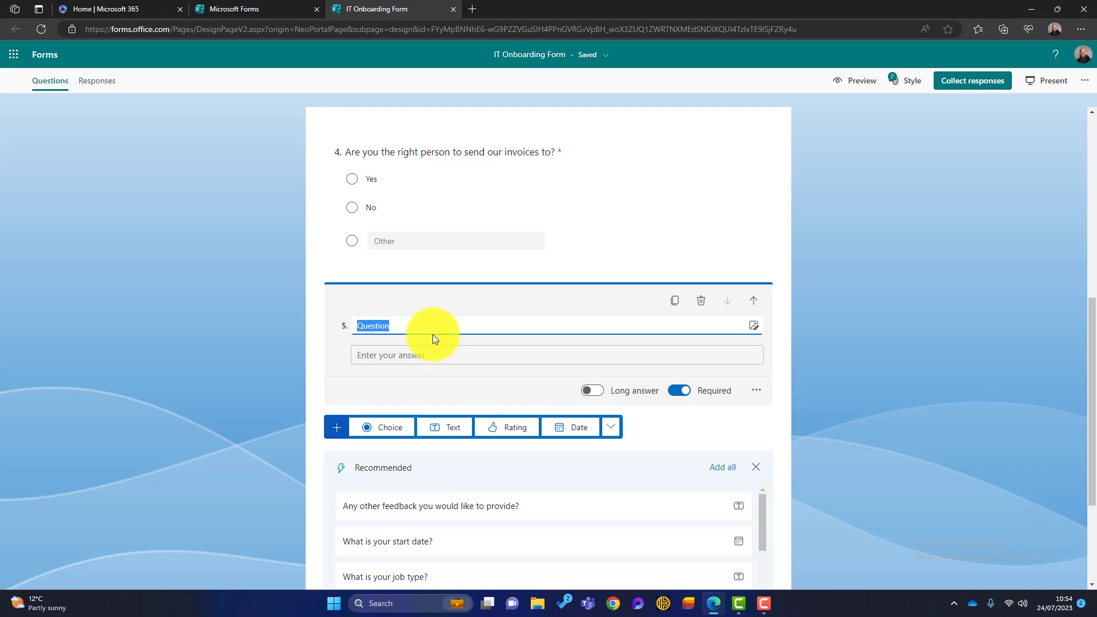
Enter question 5's wording and add a Net Promoter Score question titled 'How would you rate your current IT setup?'
text(What is the name of the person we should send invoices to?)
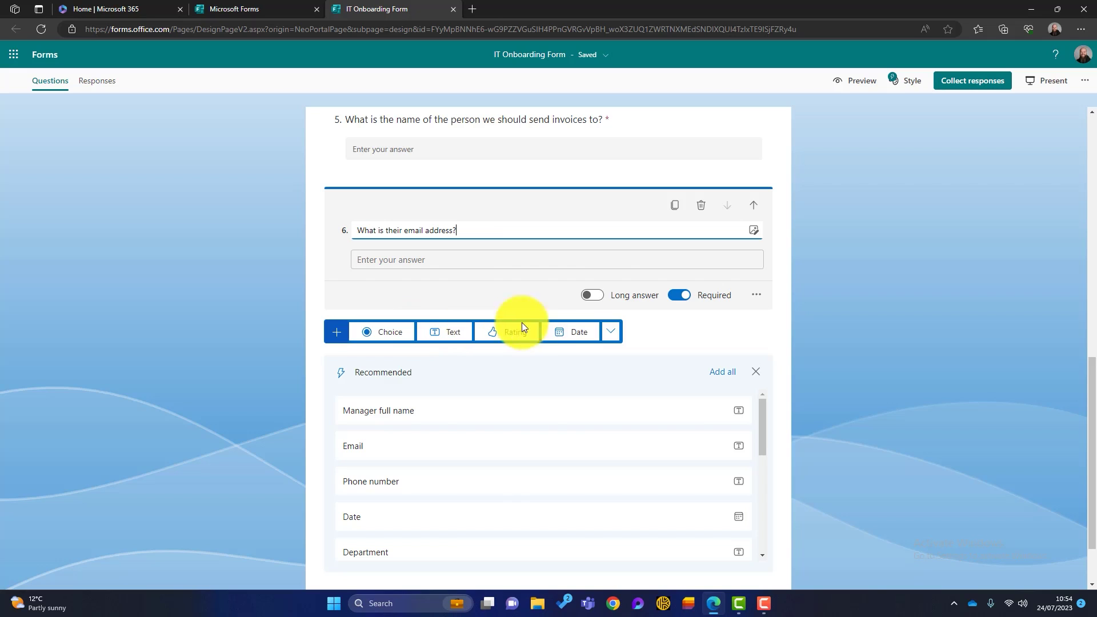
click(611, 332)
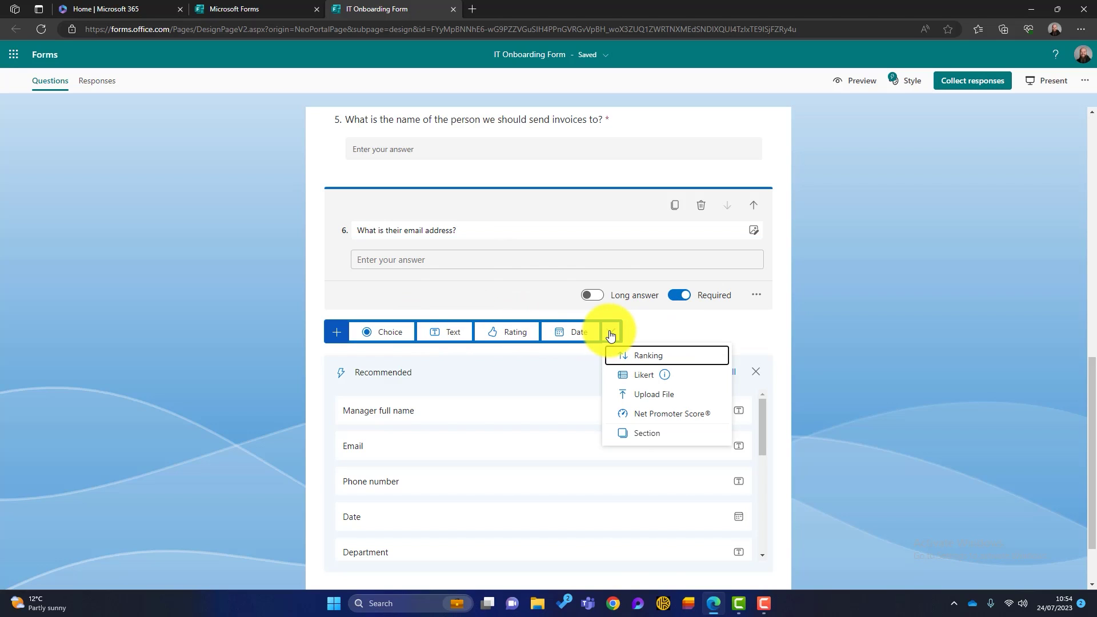
click(675, 417)
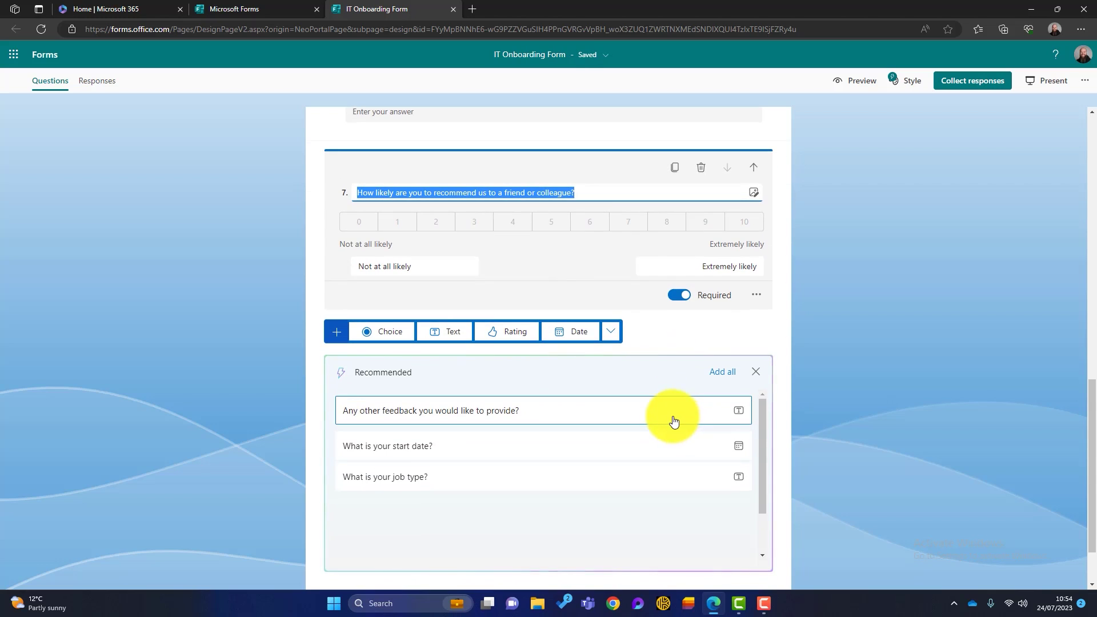
click(597, 191)
key(BackSpace)
key(BackSpace)
key(BackSpace)
key(BackSpace)
key(BackSpace)
key(BackSpace)
key(BackSpace)
key(BackSpace)
key(BackSpace)
key(BackSpace)
key(BackSpace)
key(BackSpace)
key(BackSpace)
key(BackSpace)
key(BackSpace)
key(BackSpace)
key(BackSpace)
key(BackSpace)
key(BackSpace)
key(BackSpace)
key(BackSpace)
key(BackSpace)
key(BackSpace)
key(BackSpace)
key(BackSpace)
key(BackSpace)
key(BackSpace)
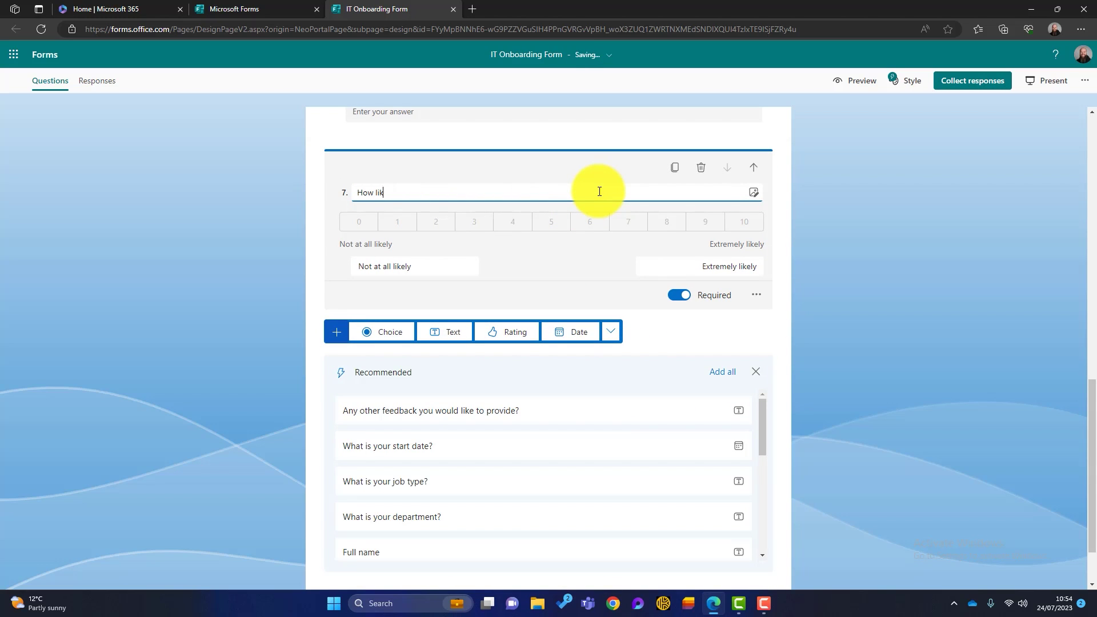
text(How would you rate your current IT setup?)
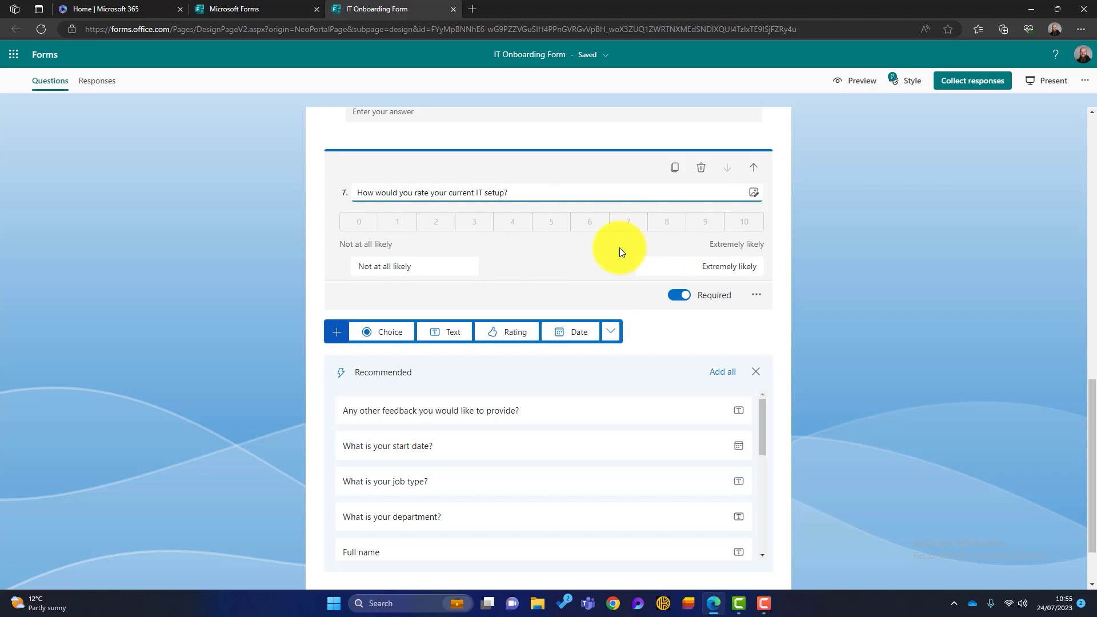
Label the 0–10 scale ends 'Really Bad' and 'Fantastic'
click(426, 268)
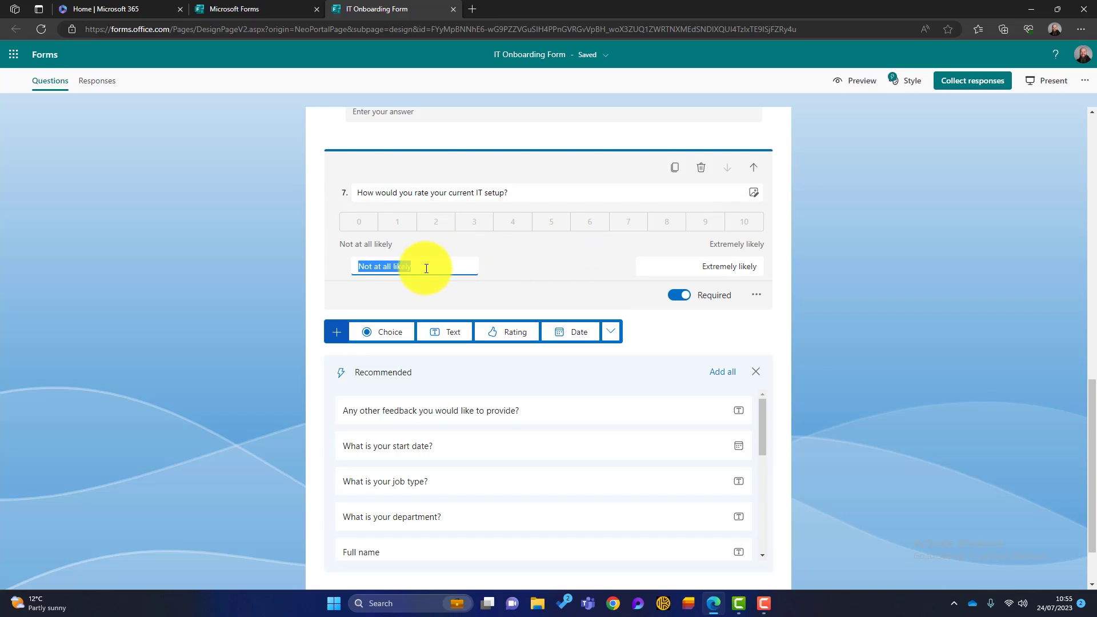
text(Really Bad)
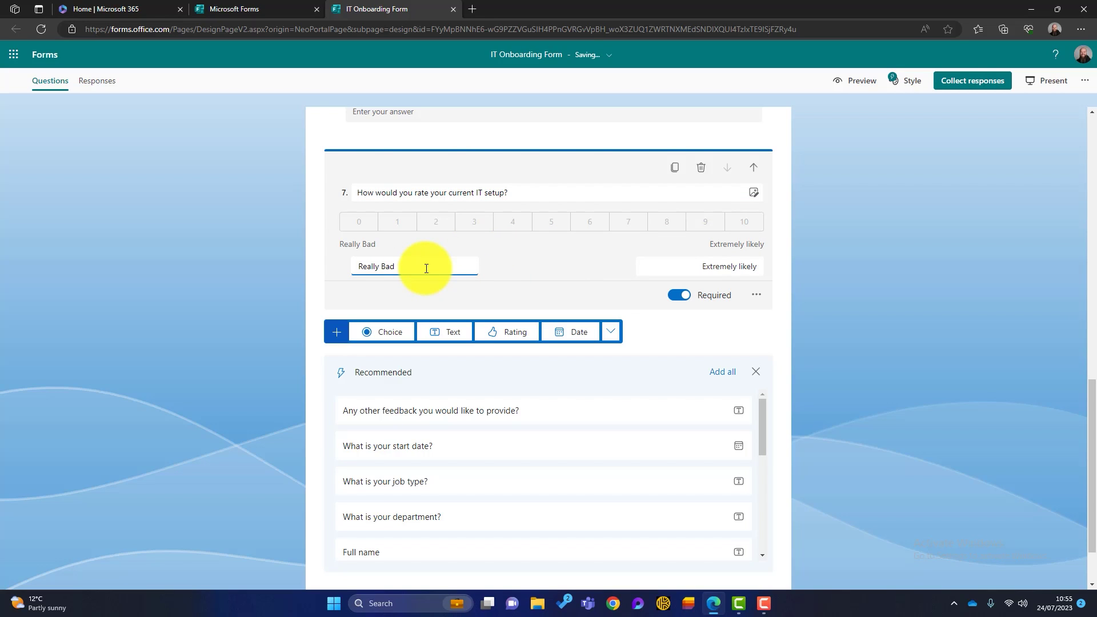
click(726, 262)
text(Fantastic)
click(547, 268)
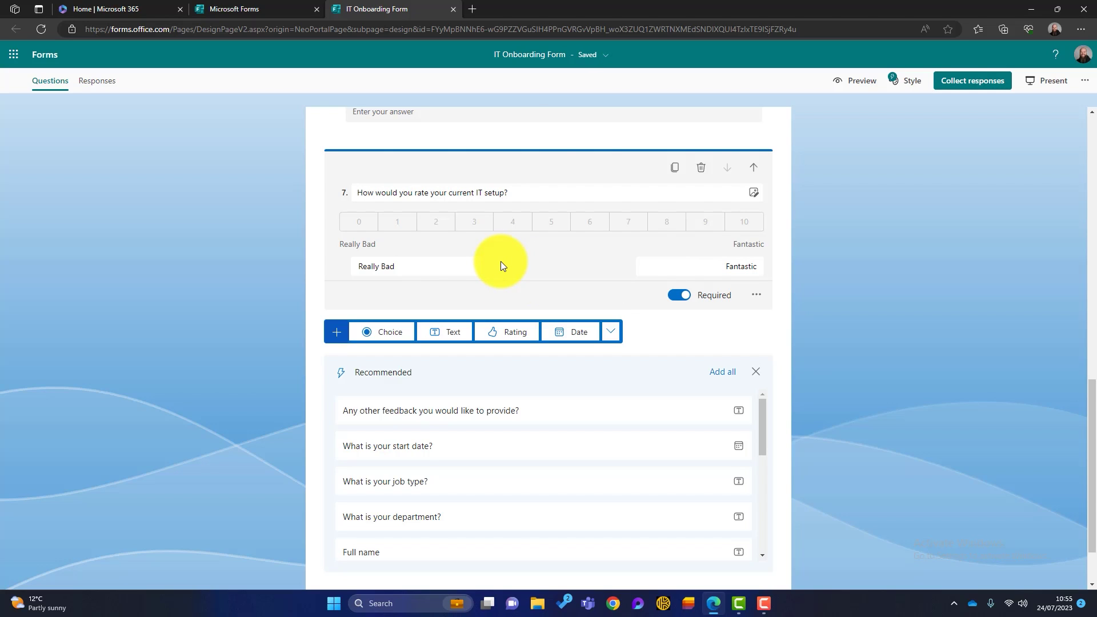
Scroll back up to the invoices question 4 and select it for editing
scroll(501, 262, up, 4)
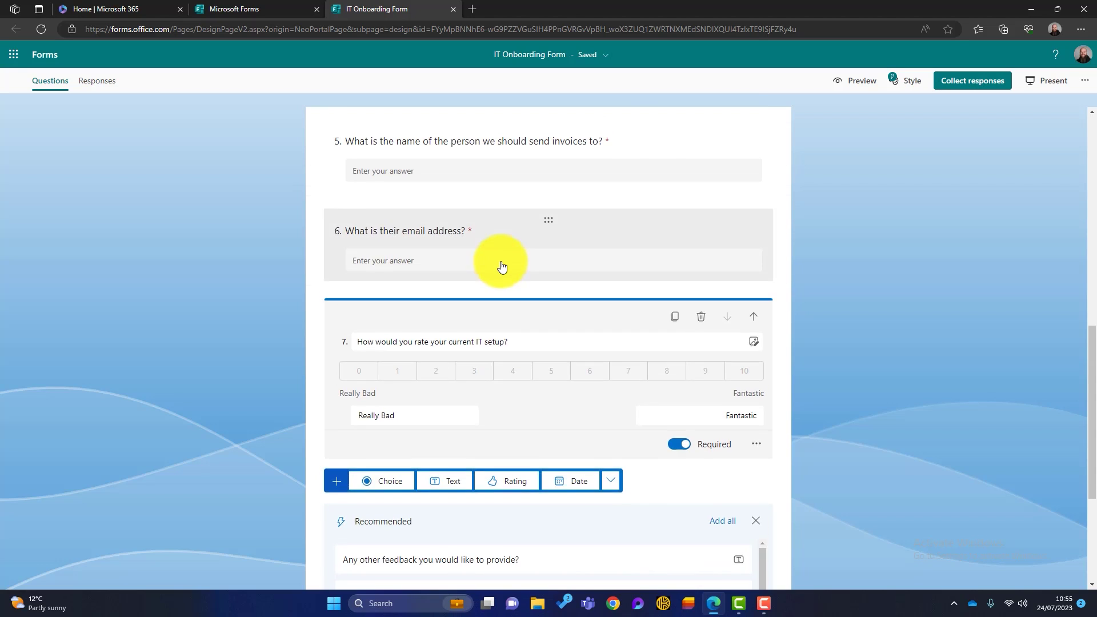
scroll(501, 262, up, 1)
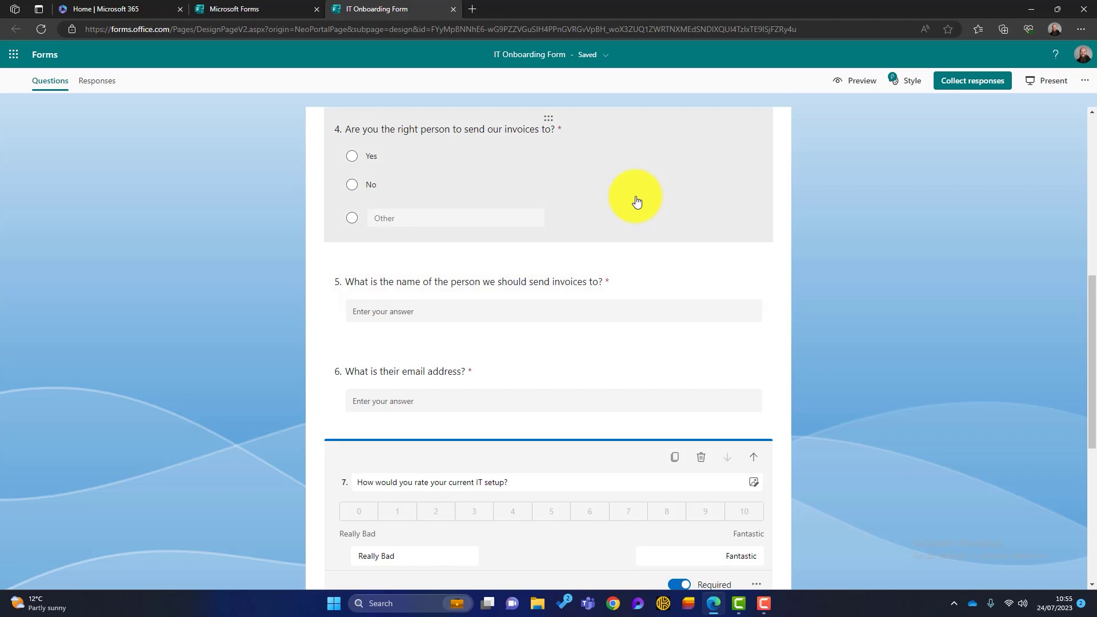
click(637, 201)
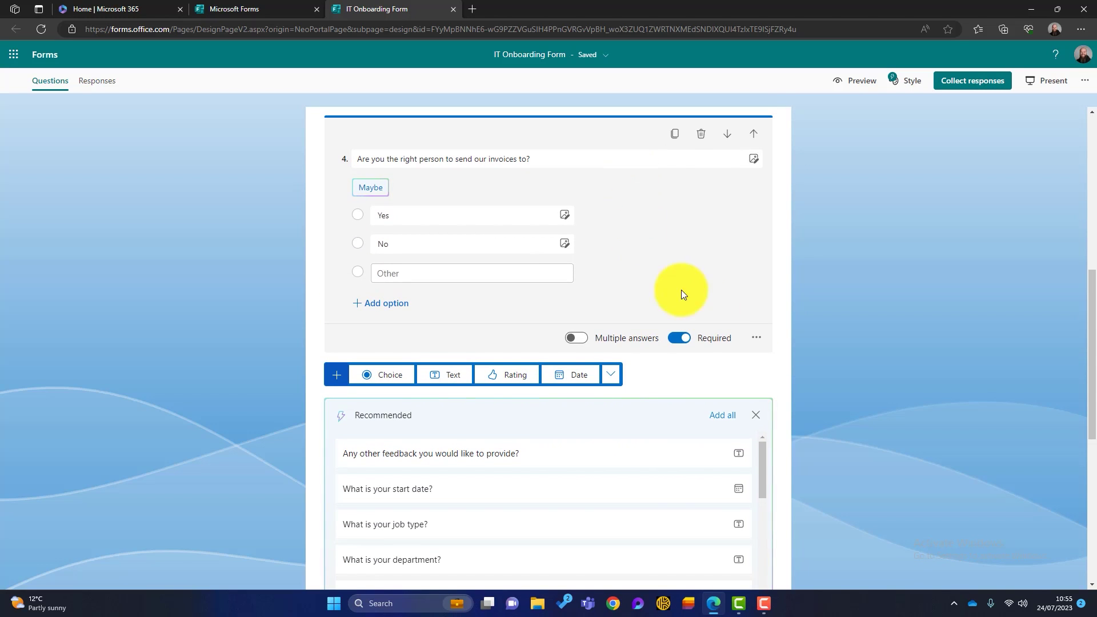
Add branching to question 4: Yes leads to the IT setup rating question 7, No to question 5
click(758, 338)
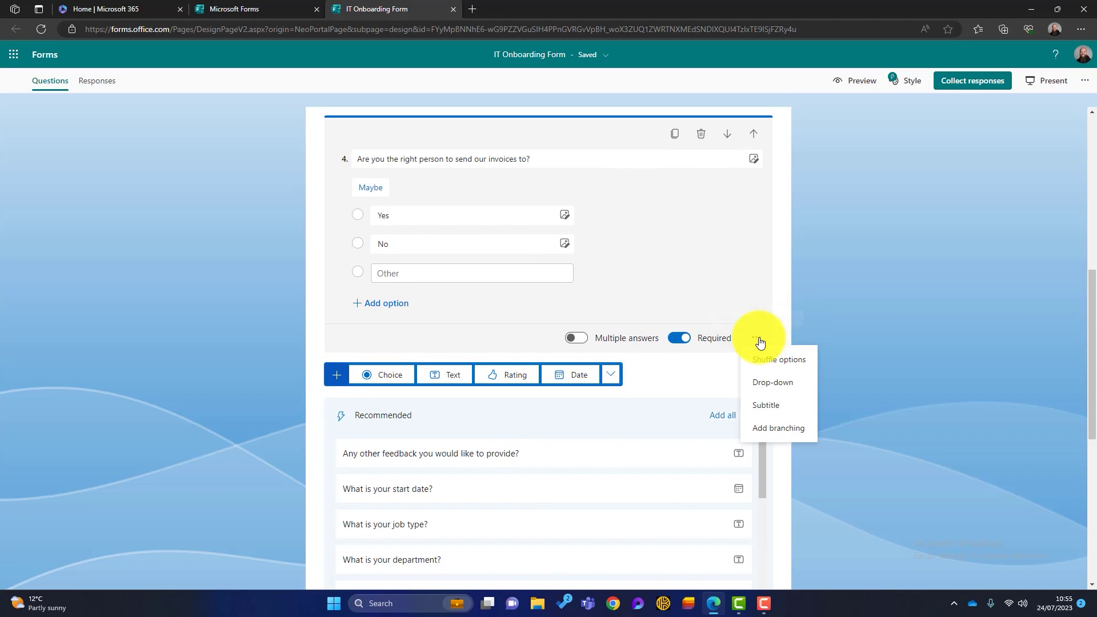
click(782, 429)
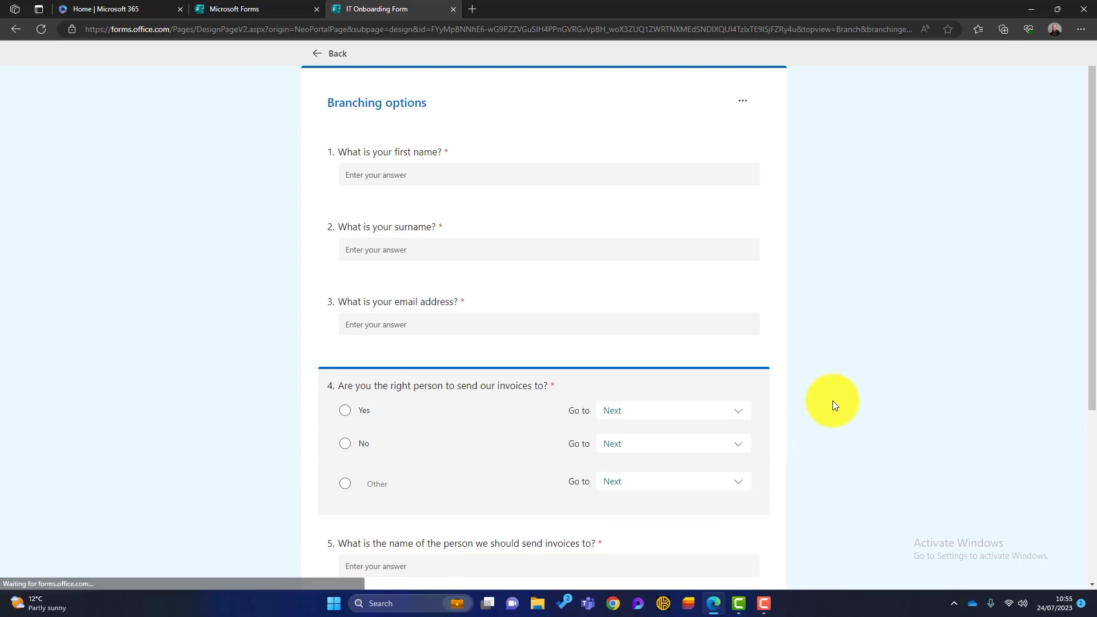
scroll(533, 385, down, 3)
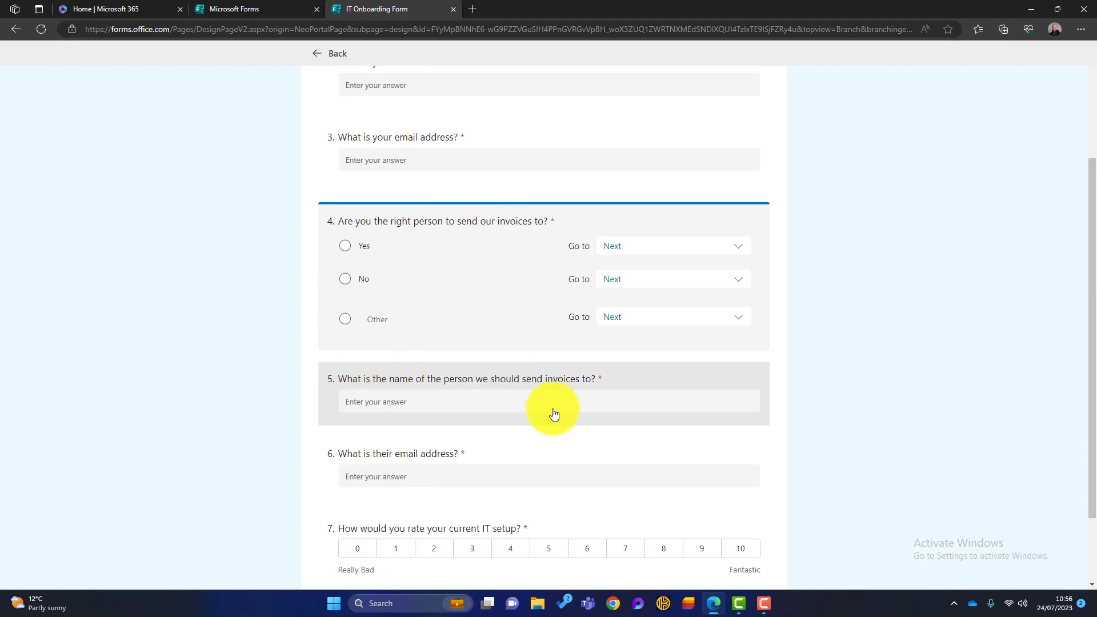
click(648, 246)
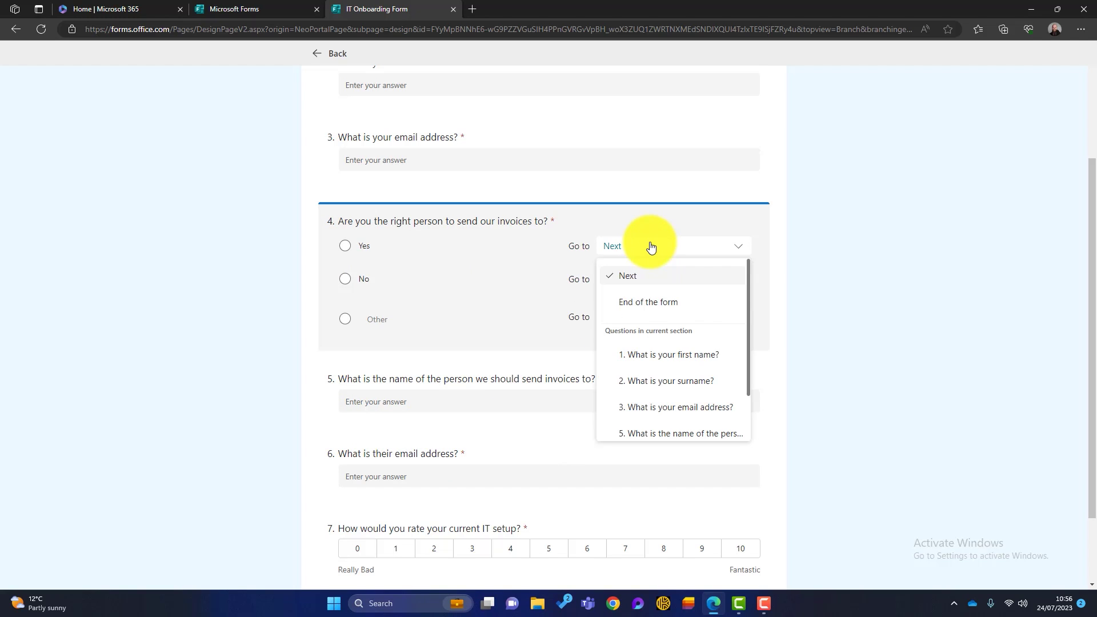
scroll(654, 309, down, 2)
click(668, 433)
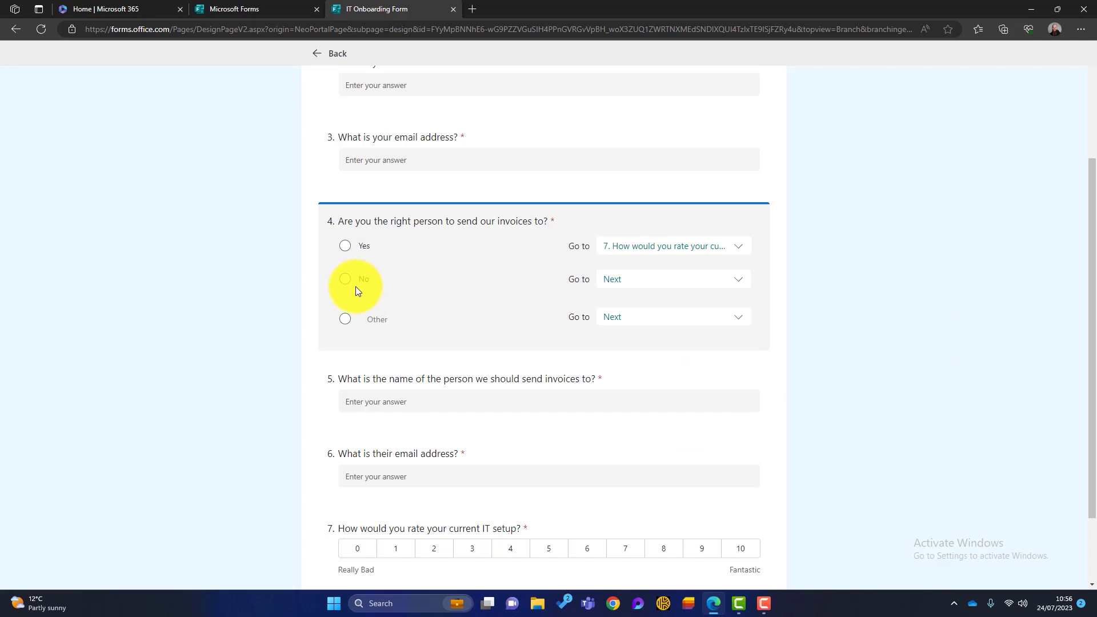
click(676, 279)
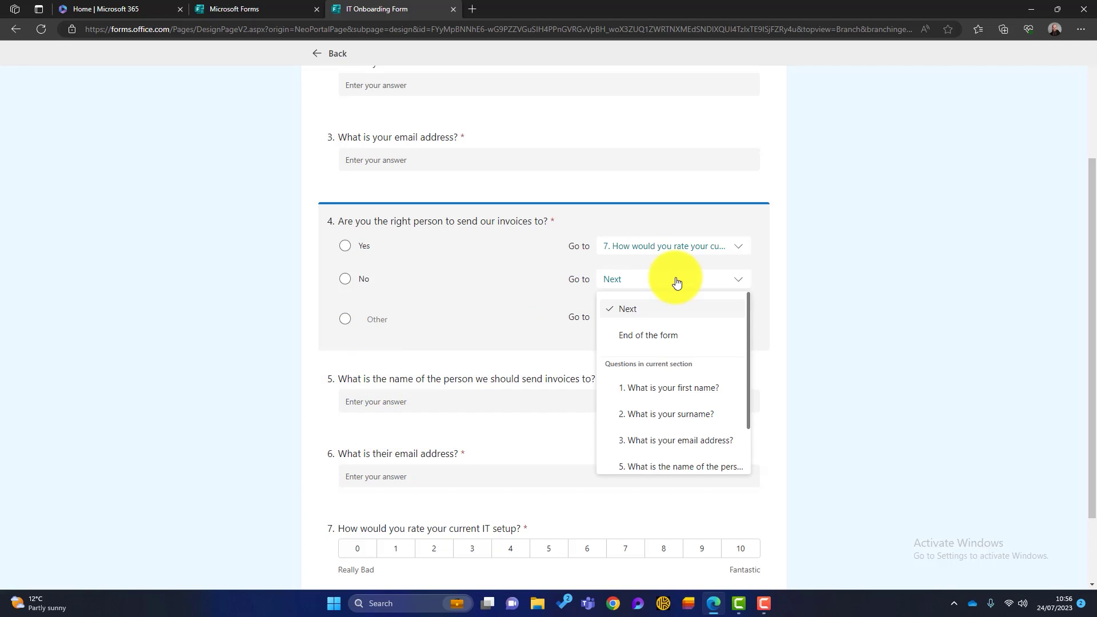
click(671, 467)
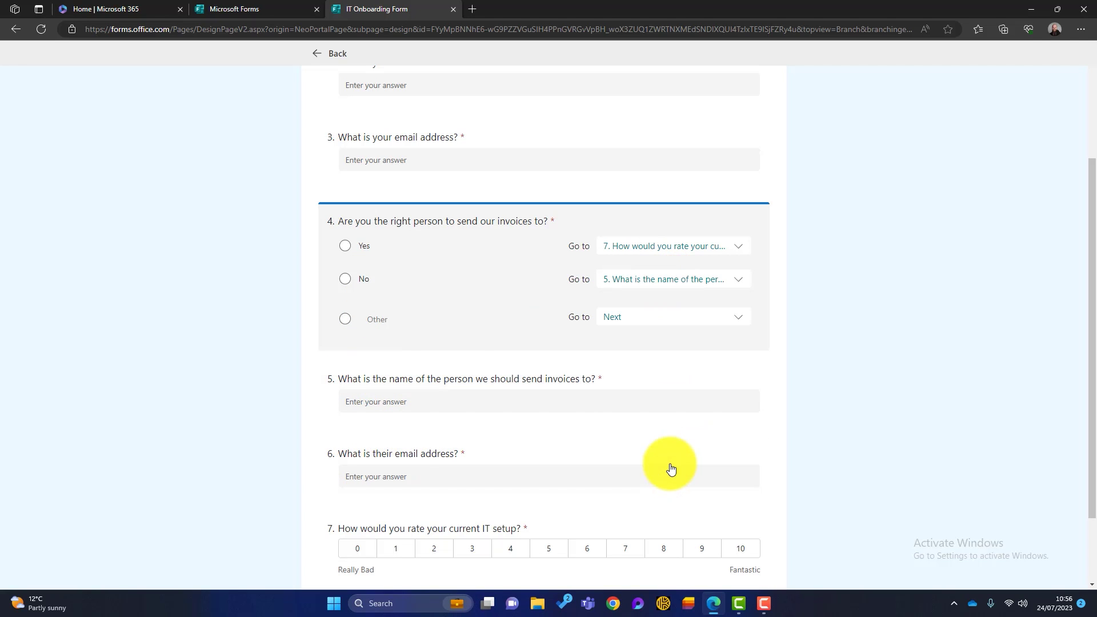
scroll(886, 335, down, 1)
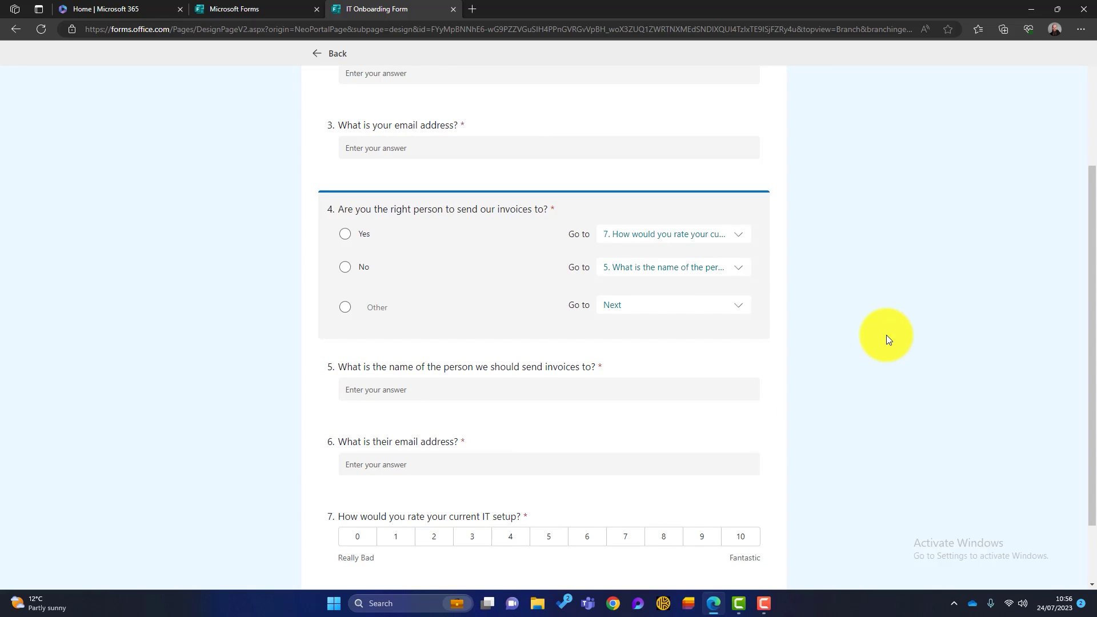
click(315, 59)
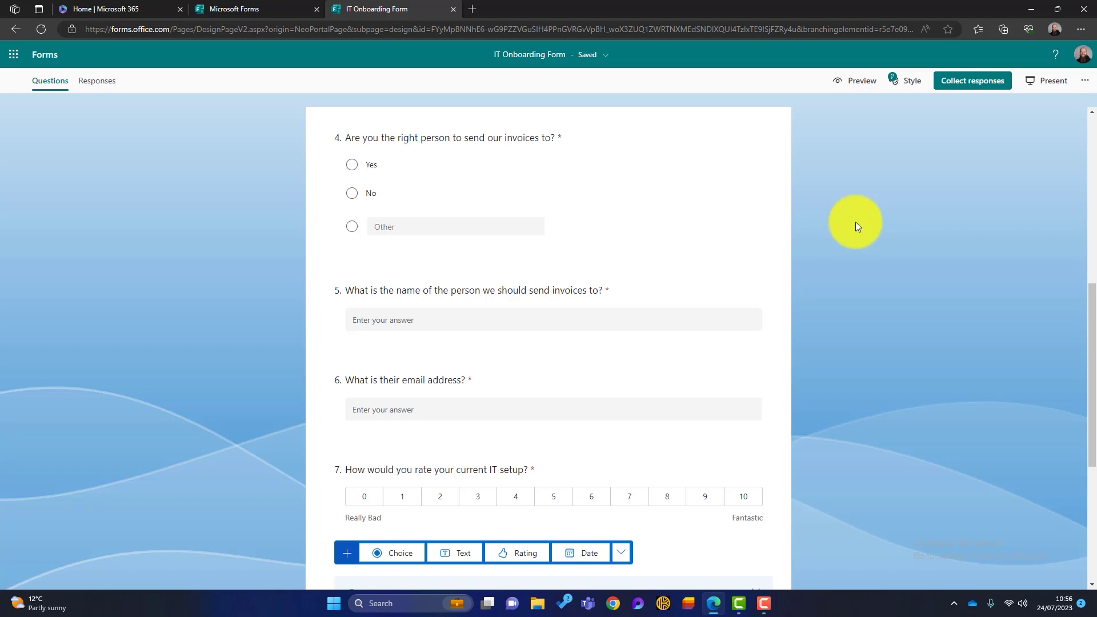
Add date question 8, 'When would you like your new IT service to start?'
scroll(819, 323, down, 5)
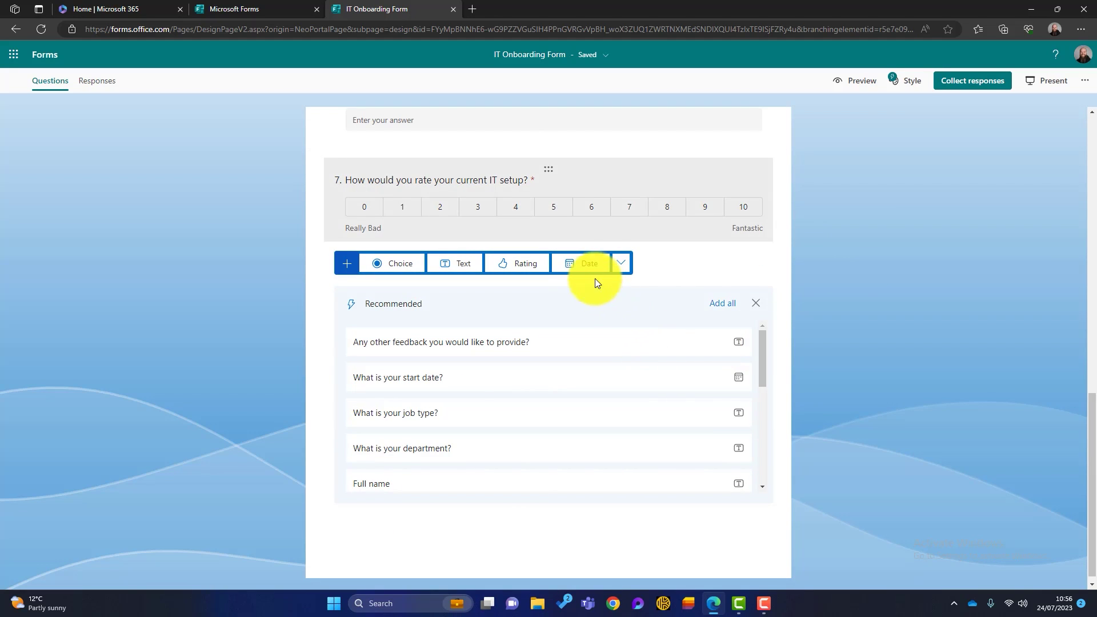
click(581, 274)
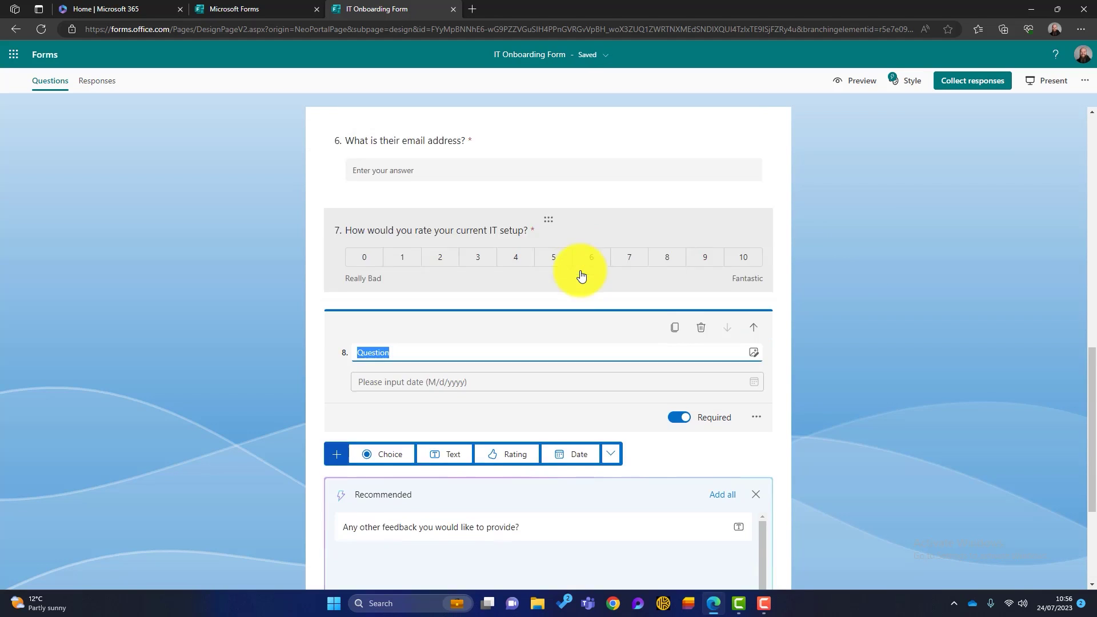
text(When would you like your new IT service to start?)
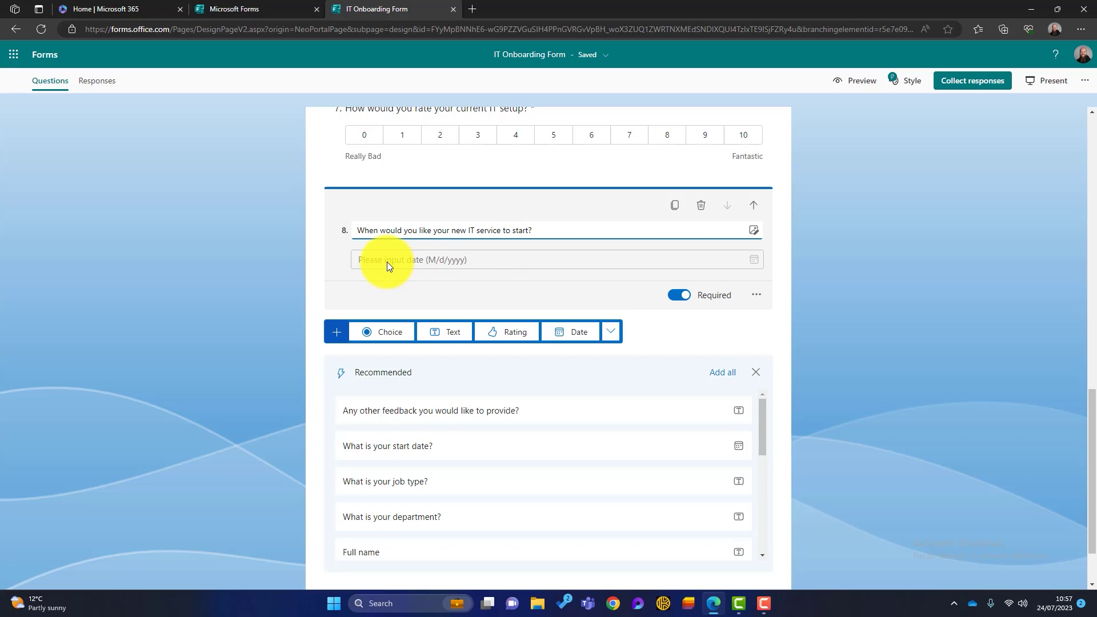
click(707, 333)
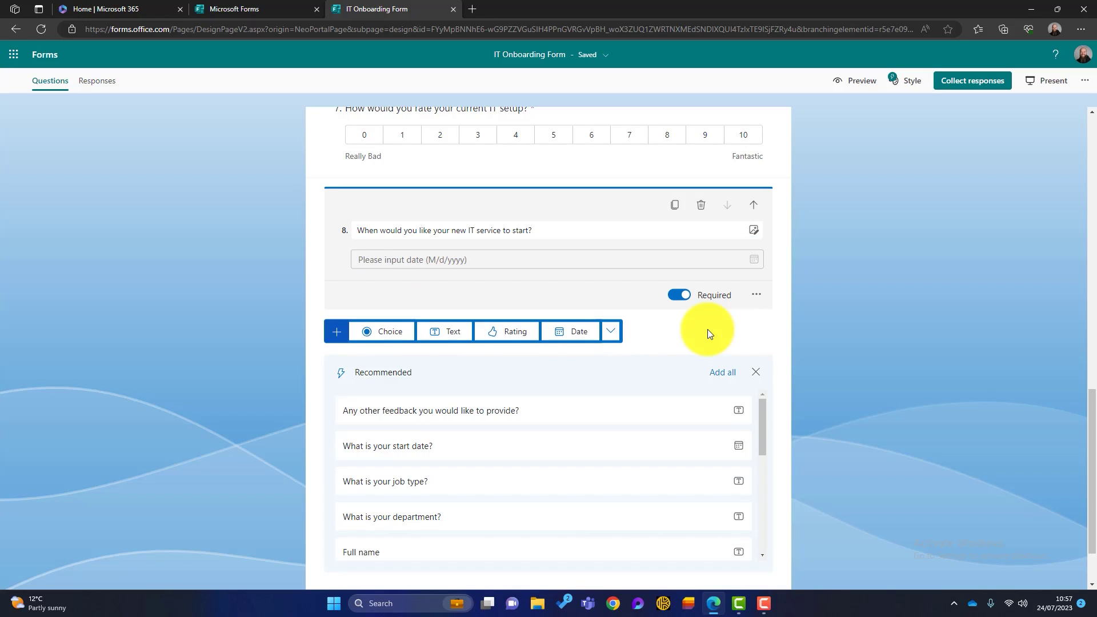
click(610, 331)
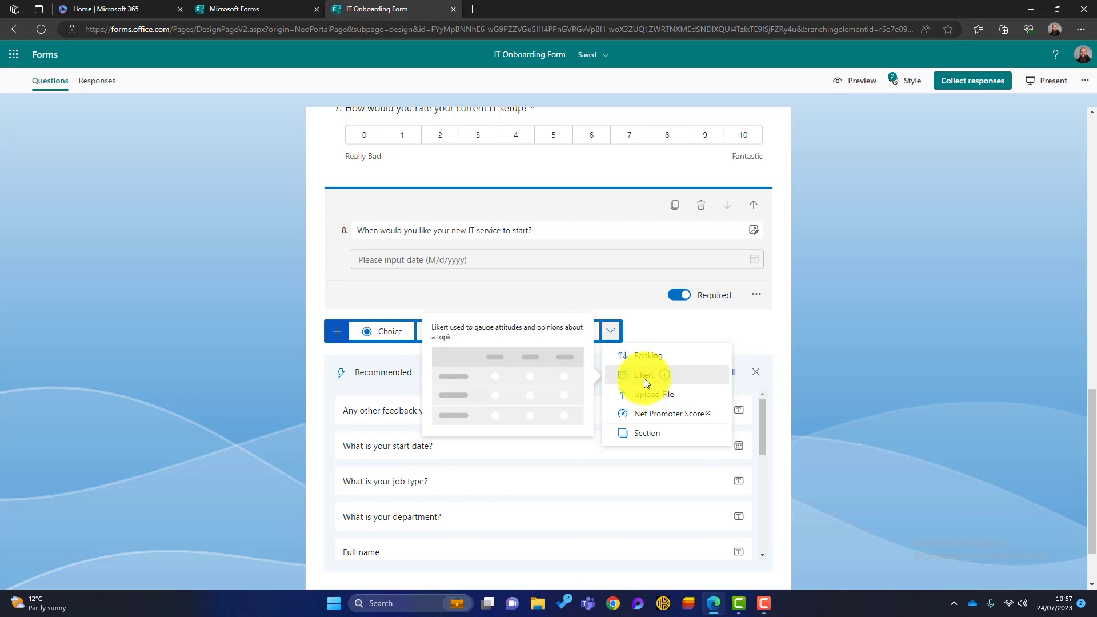
Add Likert question 9 'How would you rate your business IT in these areas?' with Excellent-to-Poor columns
click(643, 376)
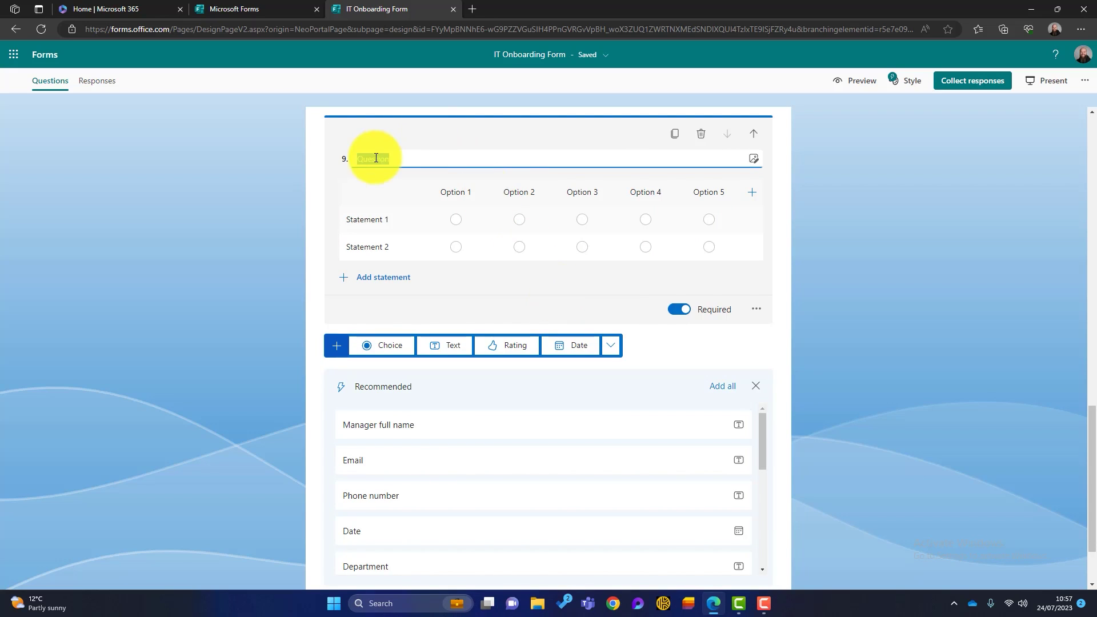
click(411, 162)
text(How would you rate your business IT in these areas?)
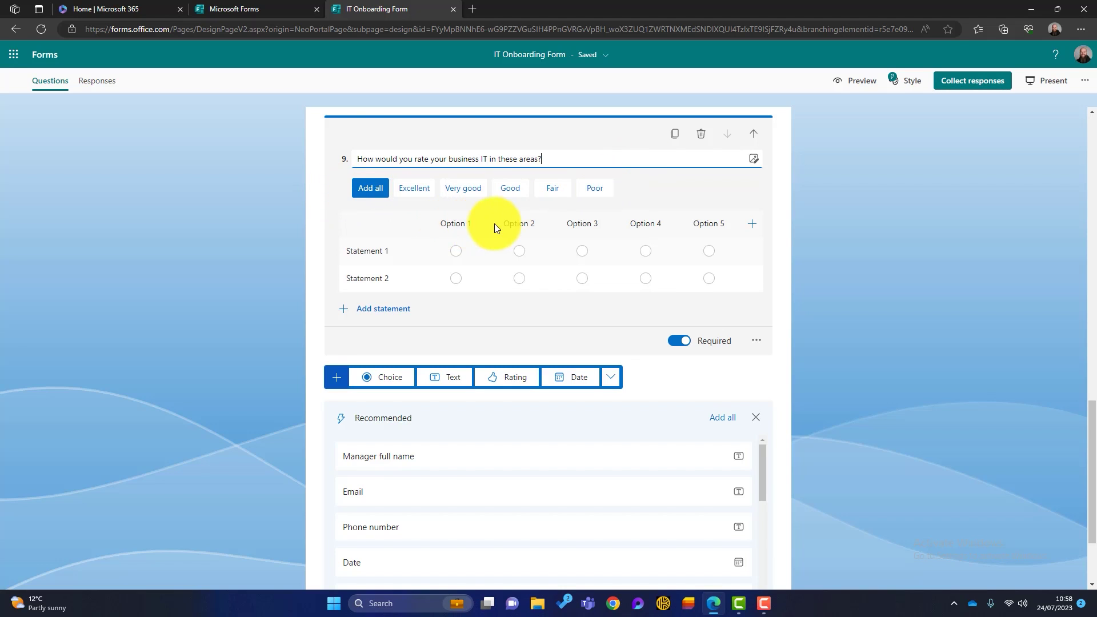
click(369, 189)
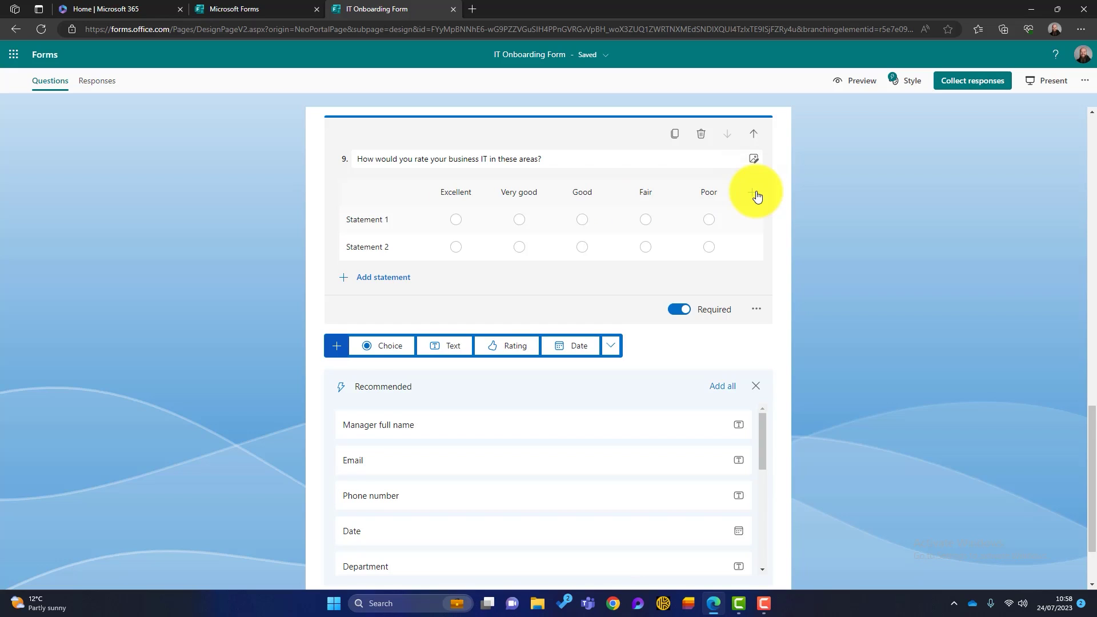
Name the five statements: Microsoft 365 Usage, Cyber Security, Business Collaboration, System Performance, Hardware Quality
click(385, 221)
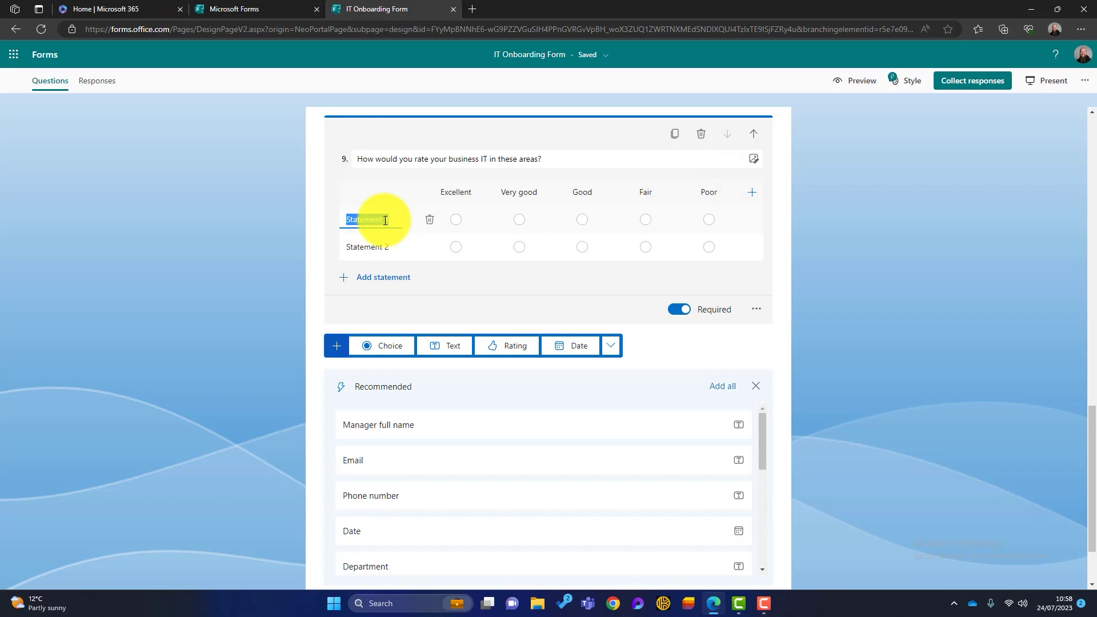
text(Microsoft 365)
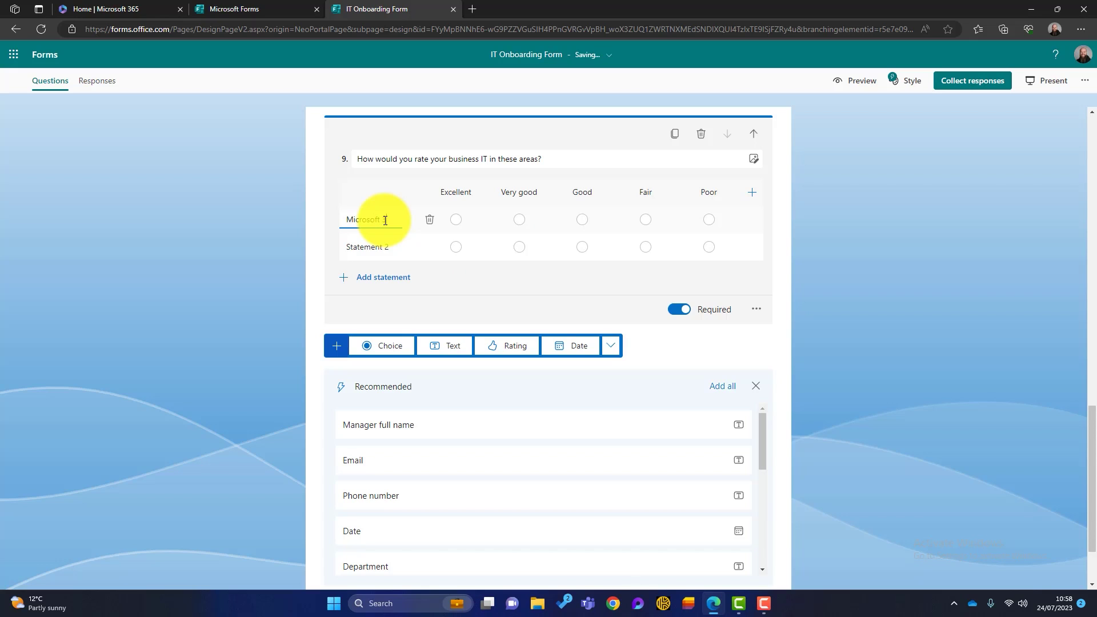
text( Usage)
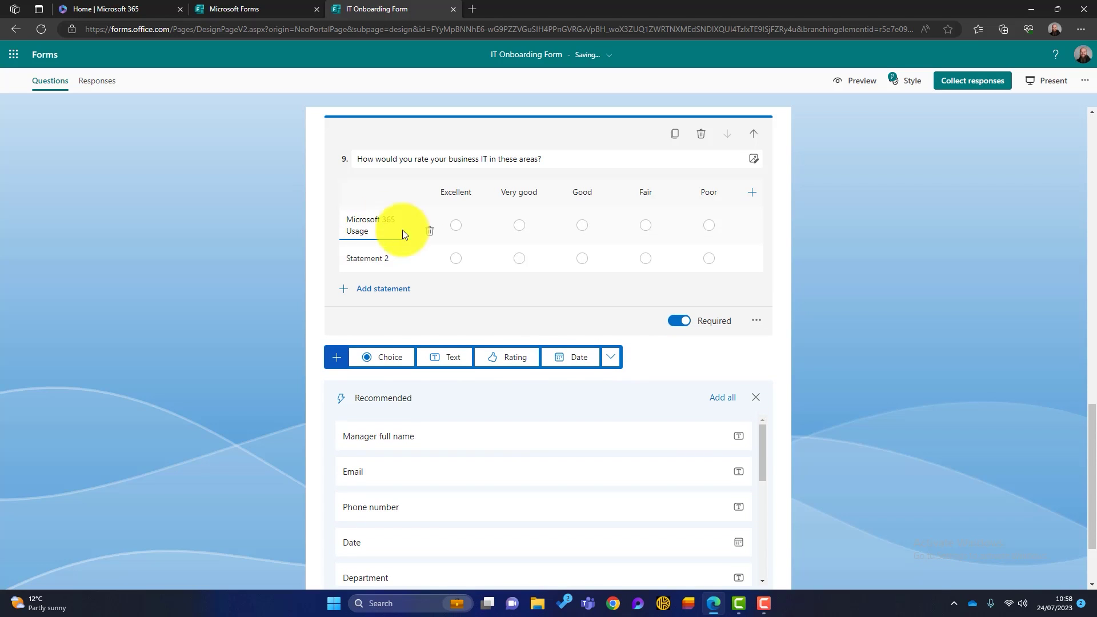
click(364, 257)
text(Cyber Security)
key(Return)
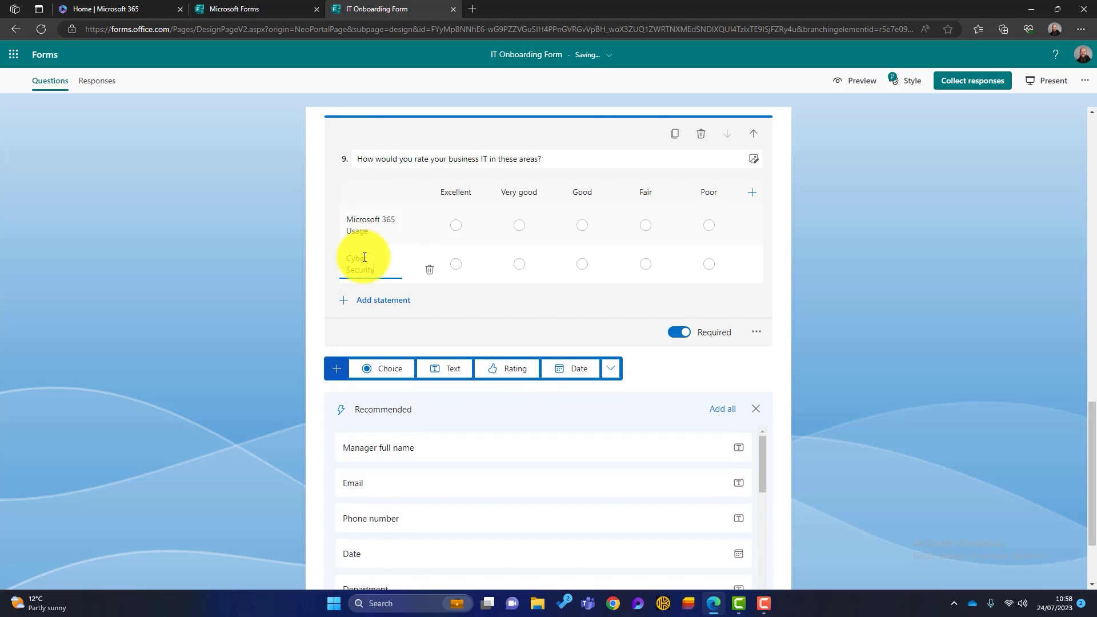
text(Busine)
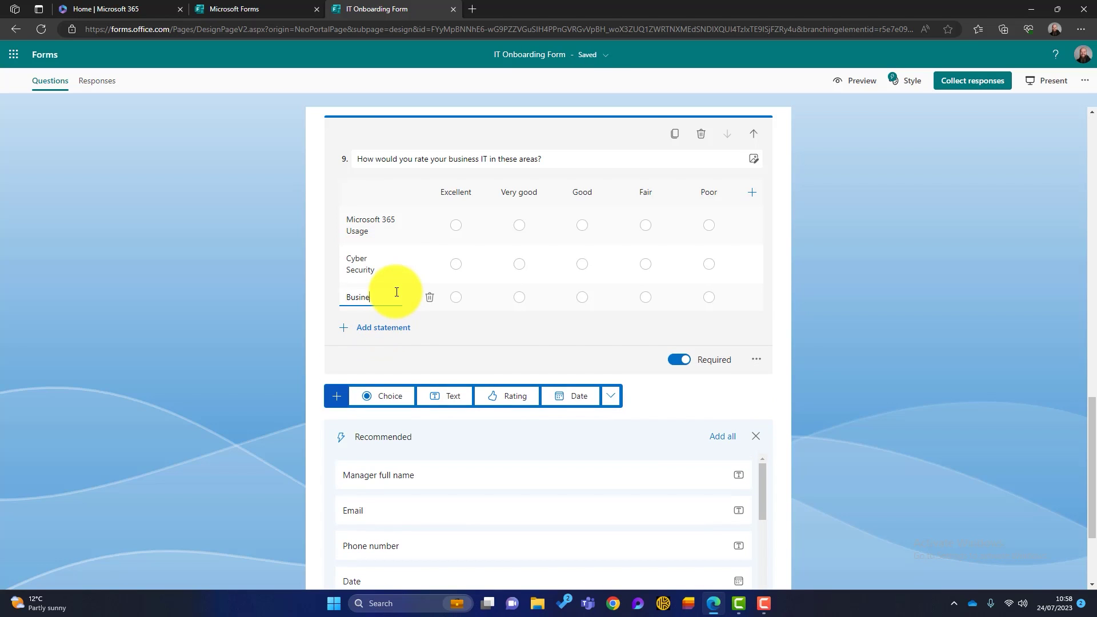
text(ss Collaboration)
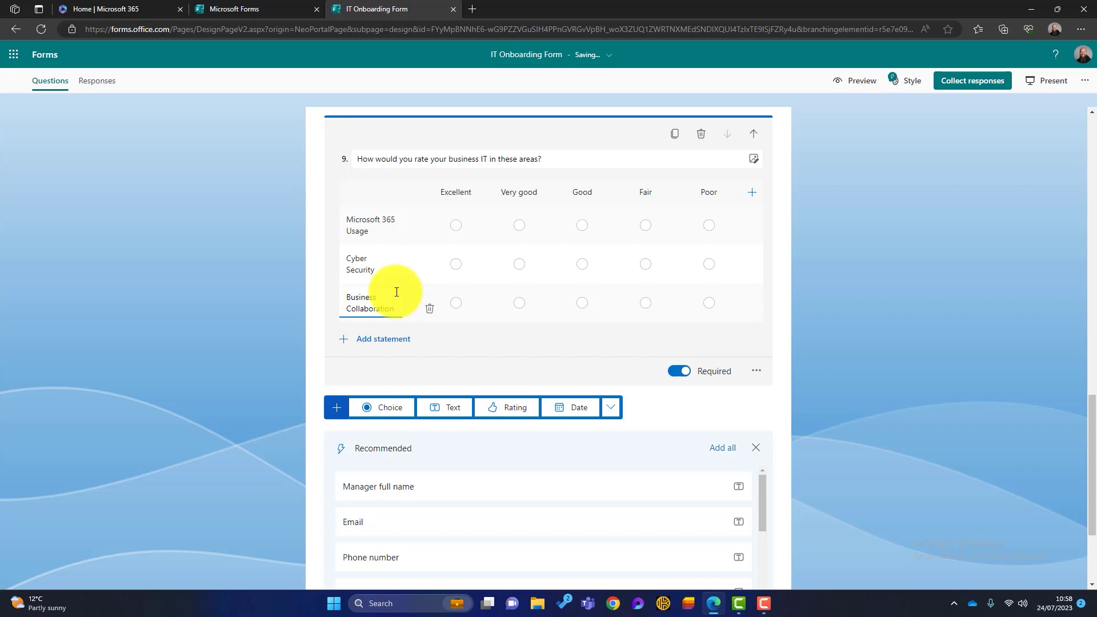
click(383, 339)
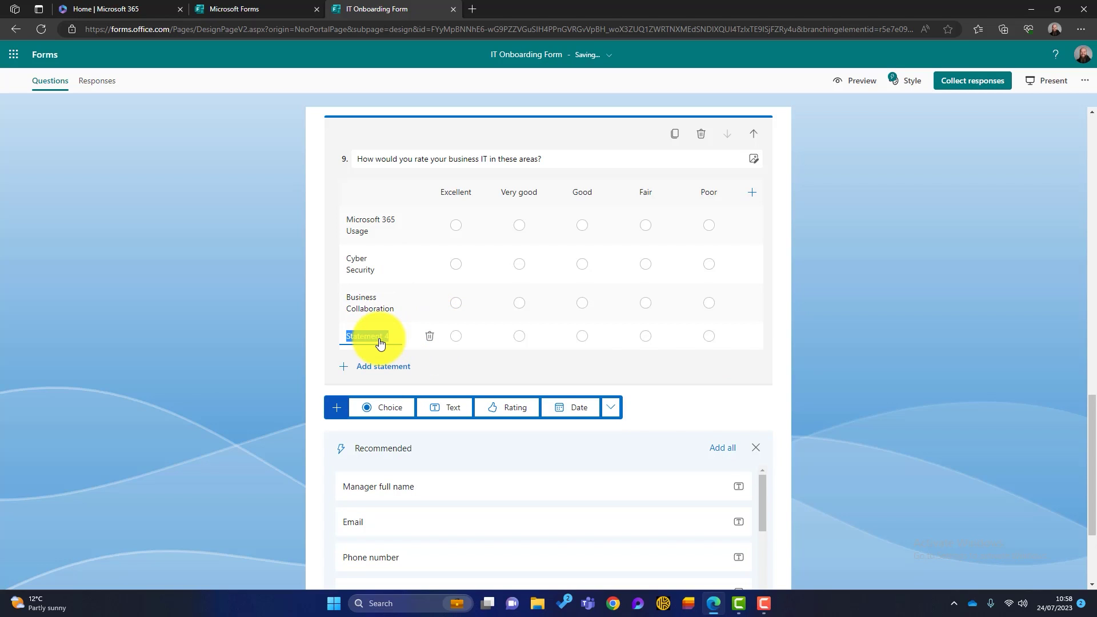
text(System Performance)
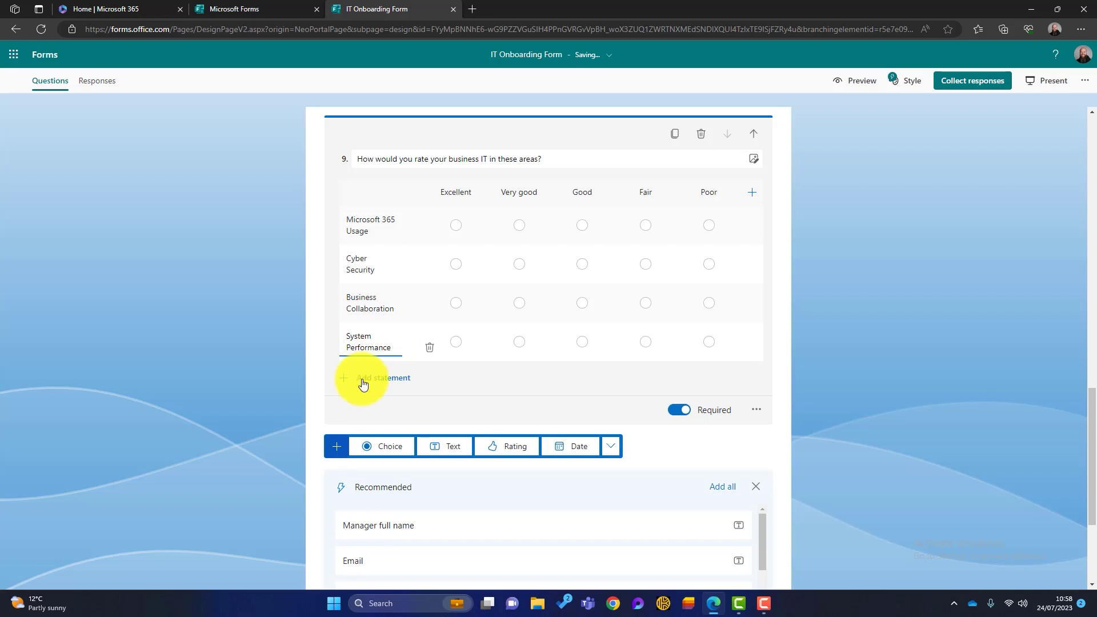
click(363, 383)
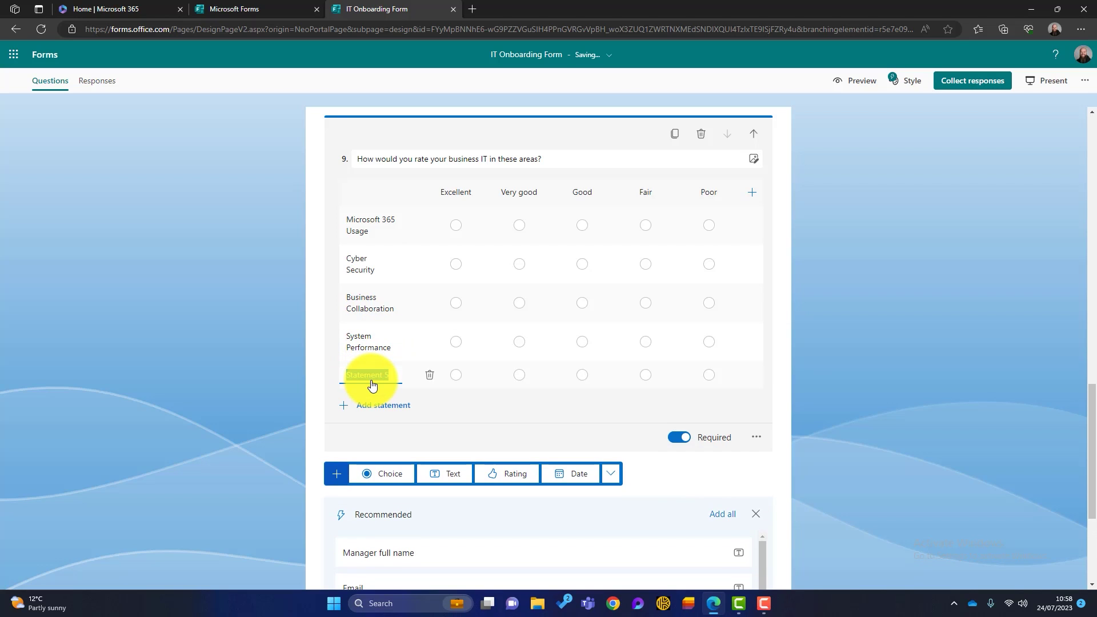
text(Hardware Quality)
click(777, 408)
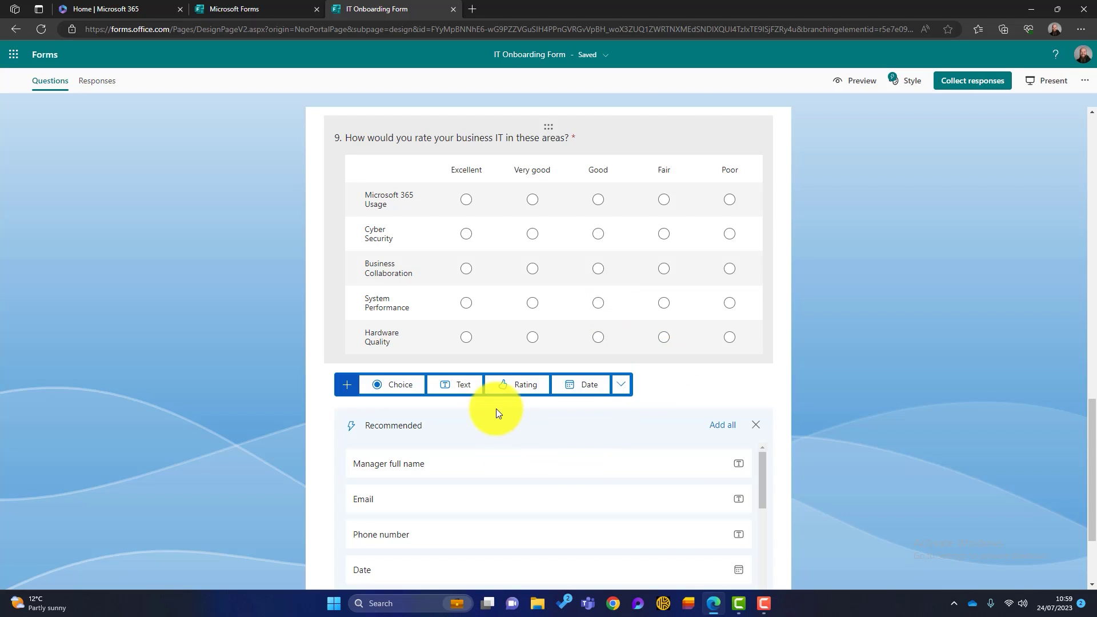
click(508, 385)
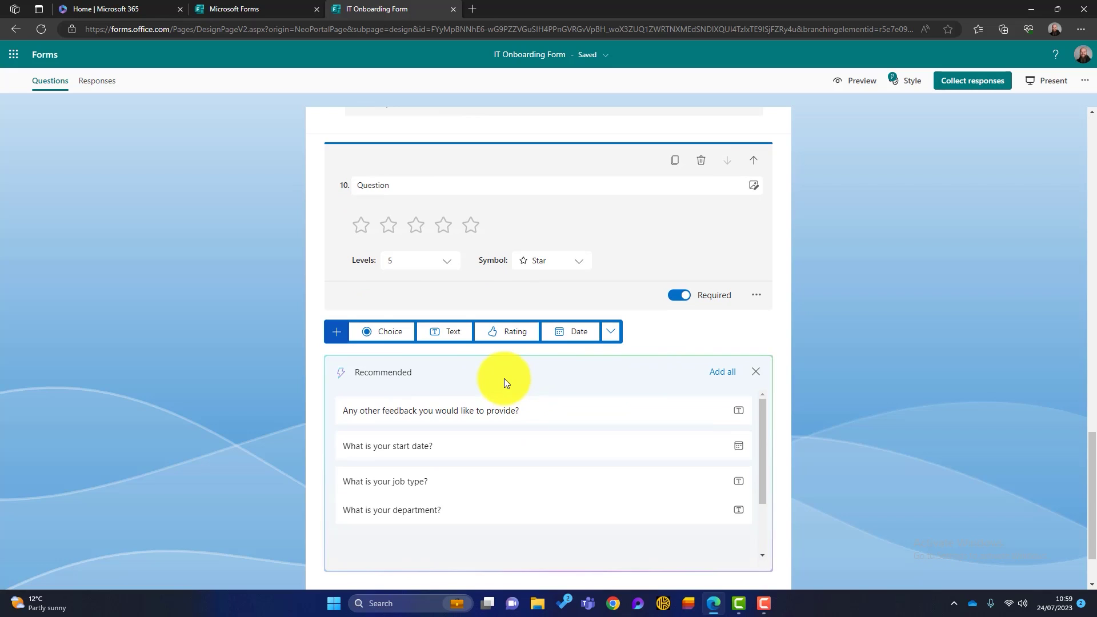
Enter question 10's onboarding-satisfaction wording and keep the rating at 5 levels
click(392, 180)
text(Finally, how satisfied have you been with our onboarding service so far?)
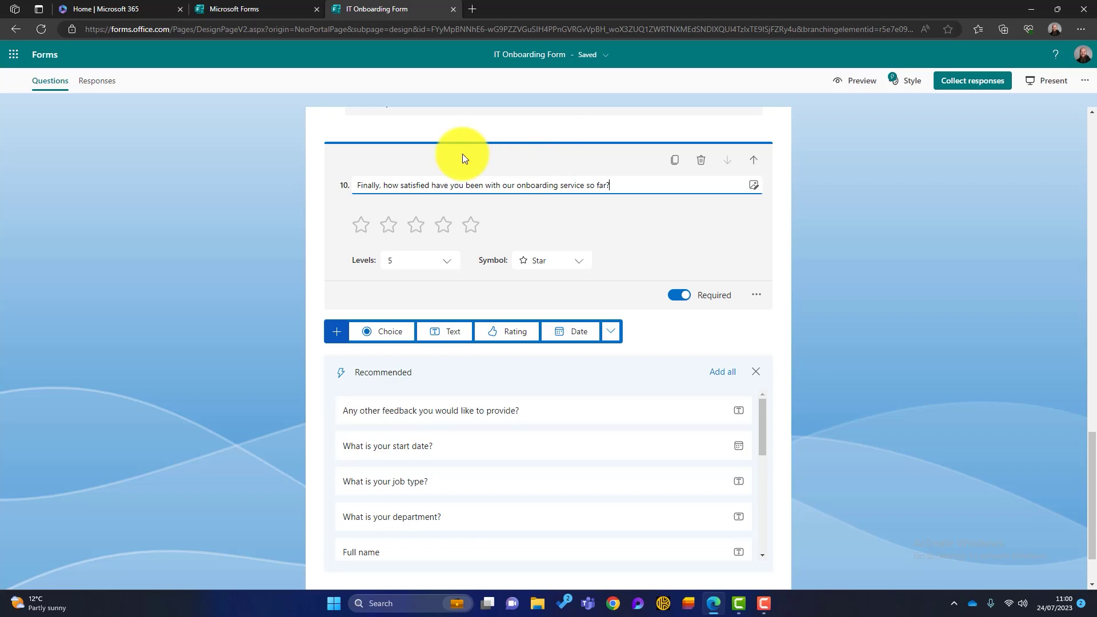
click(446, 261)
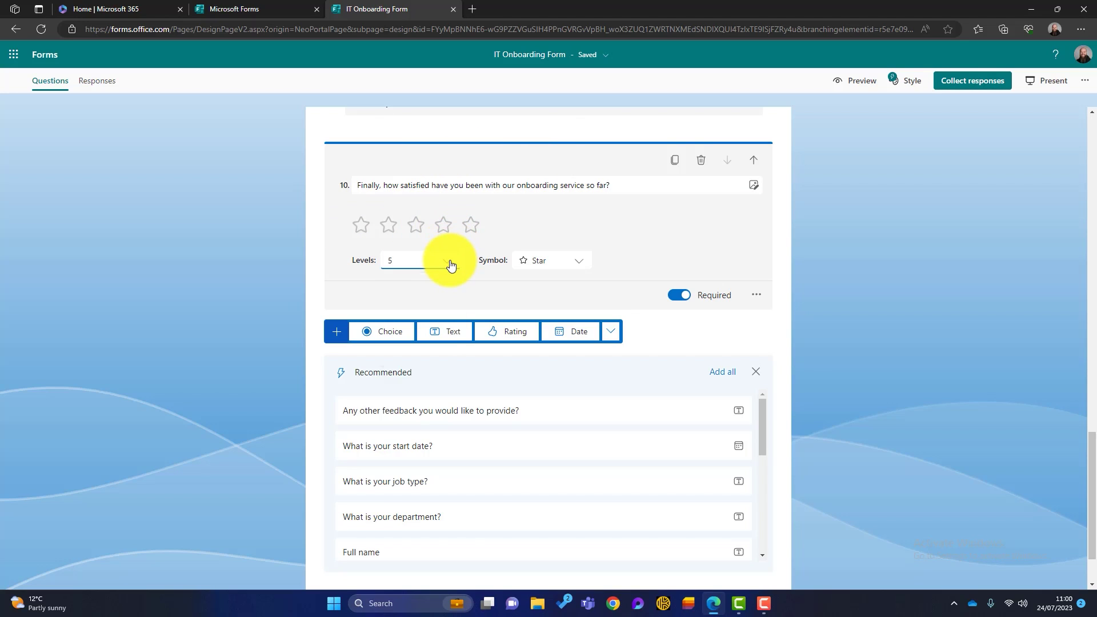
scroll(441, 358, down, 2)
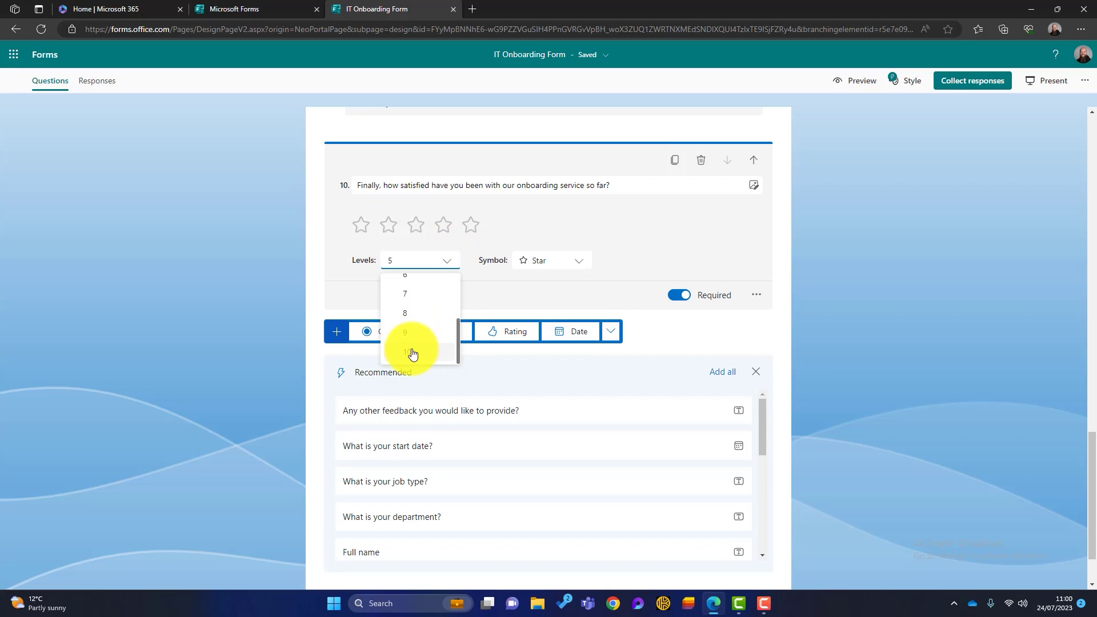
scroll(428, 311, up, 2)
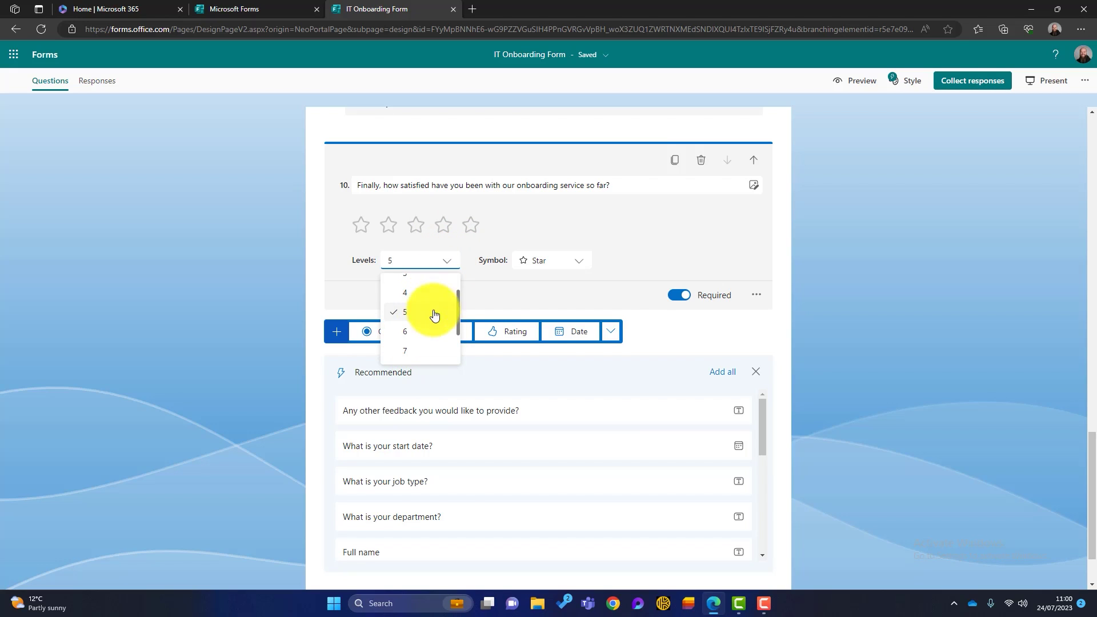
click(502, 297)
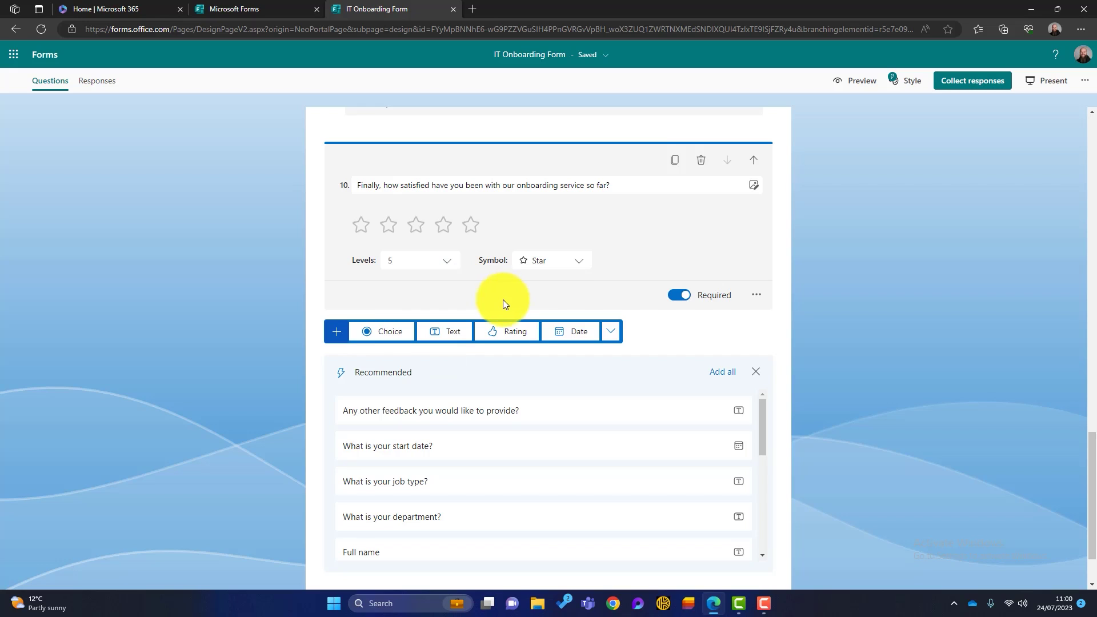
Try heart and smiley symbols, then set question 10's rating symbol back to stars
click(567, 262)
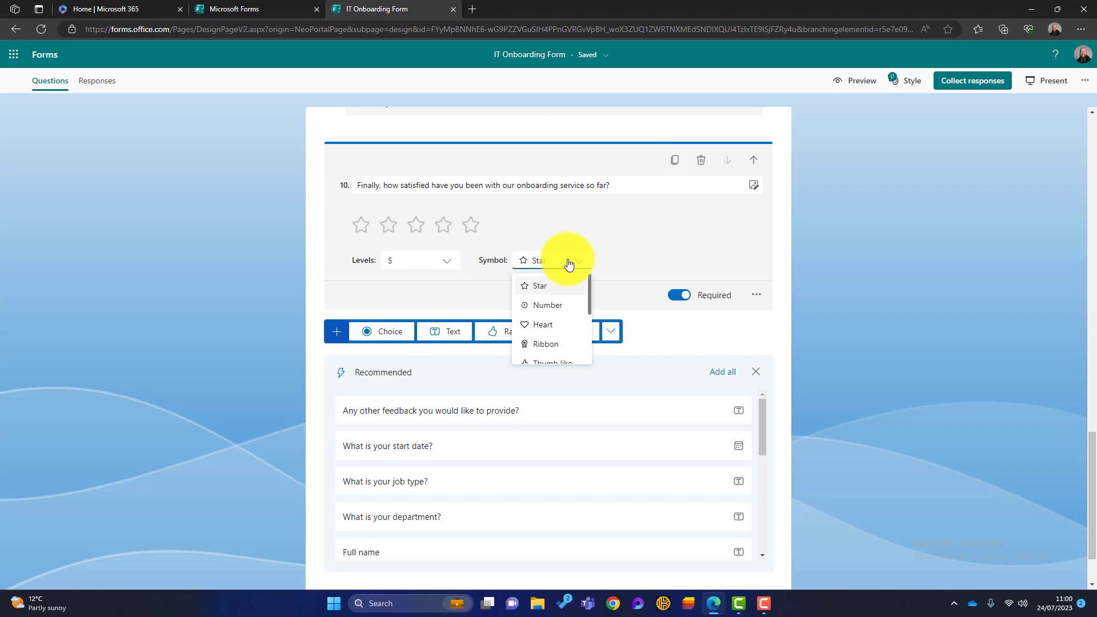
click(552, 321)
click(579, 260)
scroll(565, 303, down, 2)
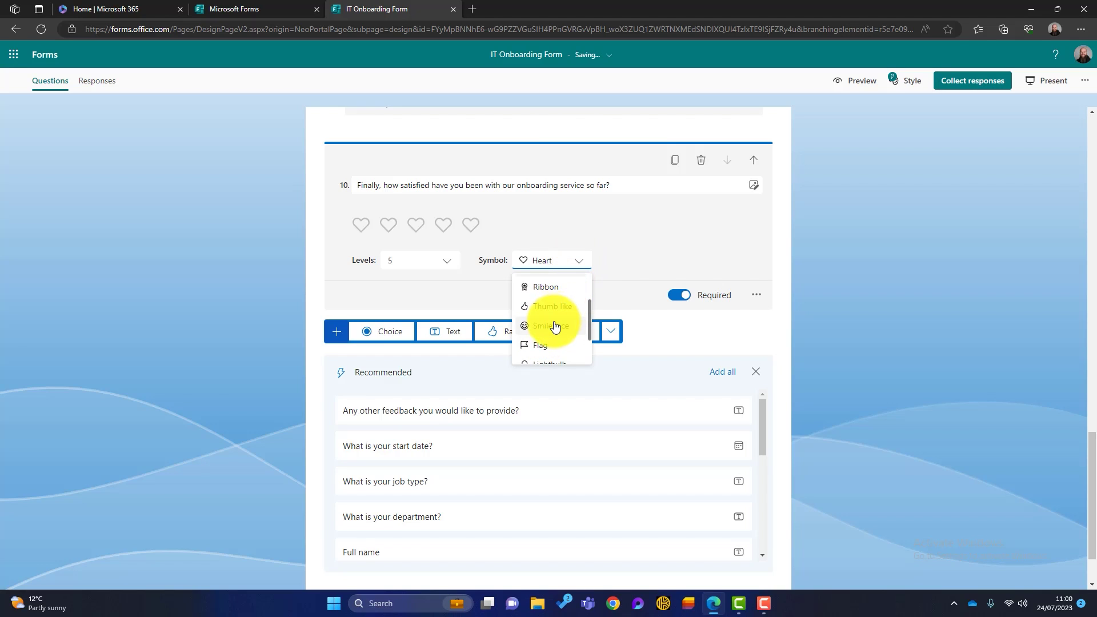
click(553, 325)
click(558, 272)
scroll(557, 309, up, 2)
click(543, 290)
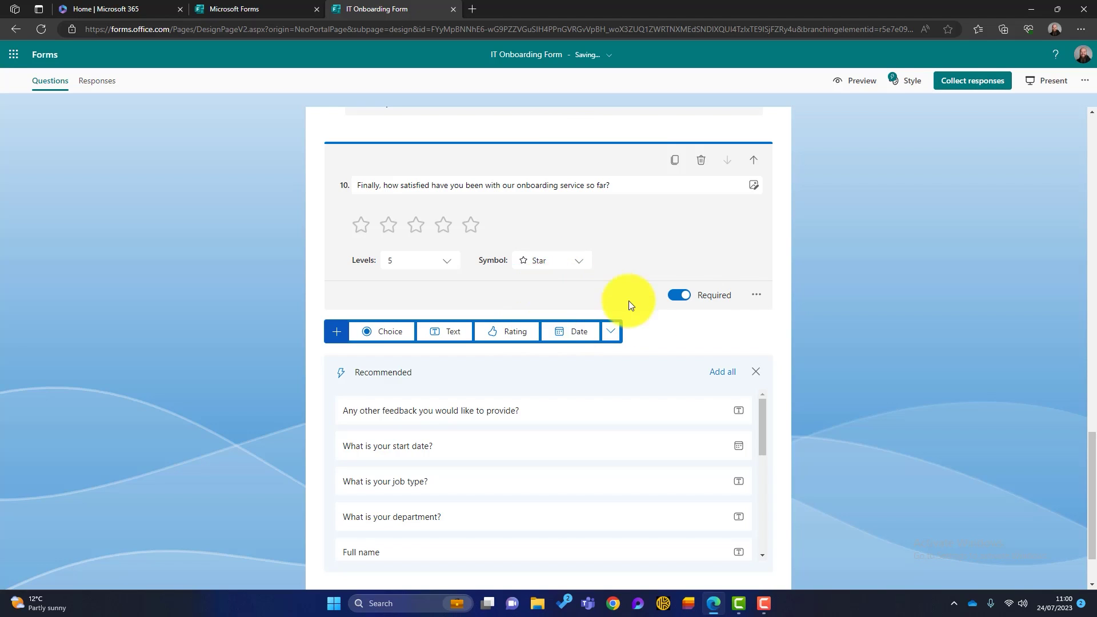
click(724, 331)
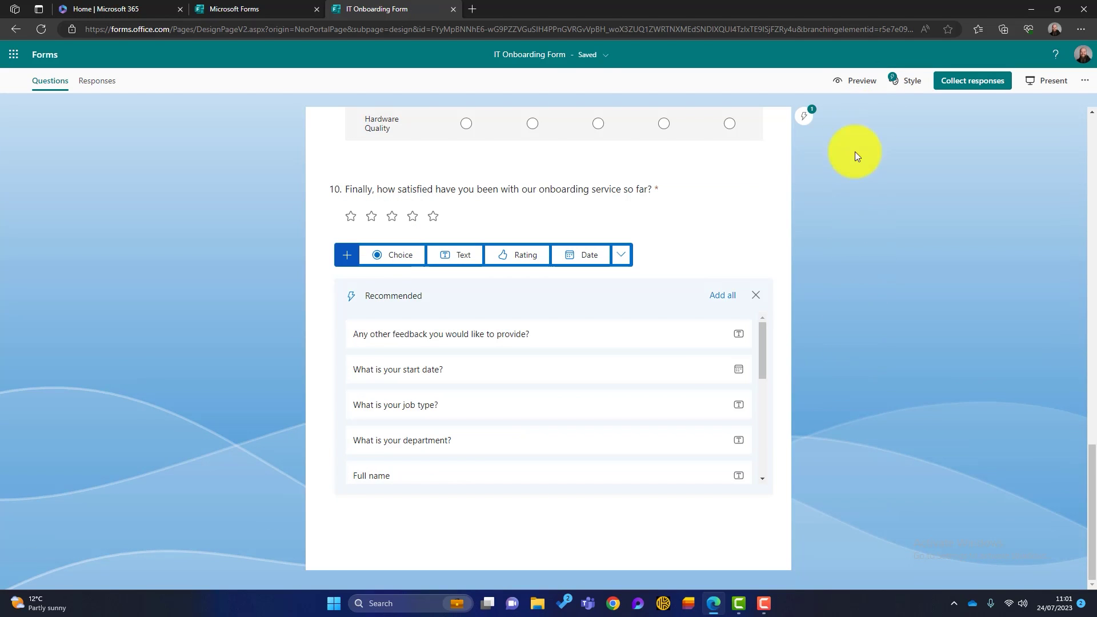
Preview the form on computer and mobile layouts, then return to editing
click(852, 91)
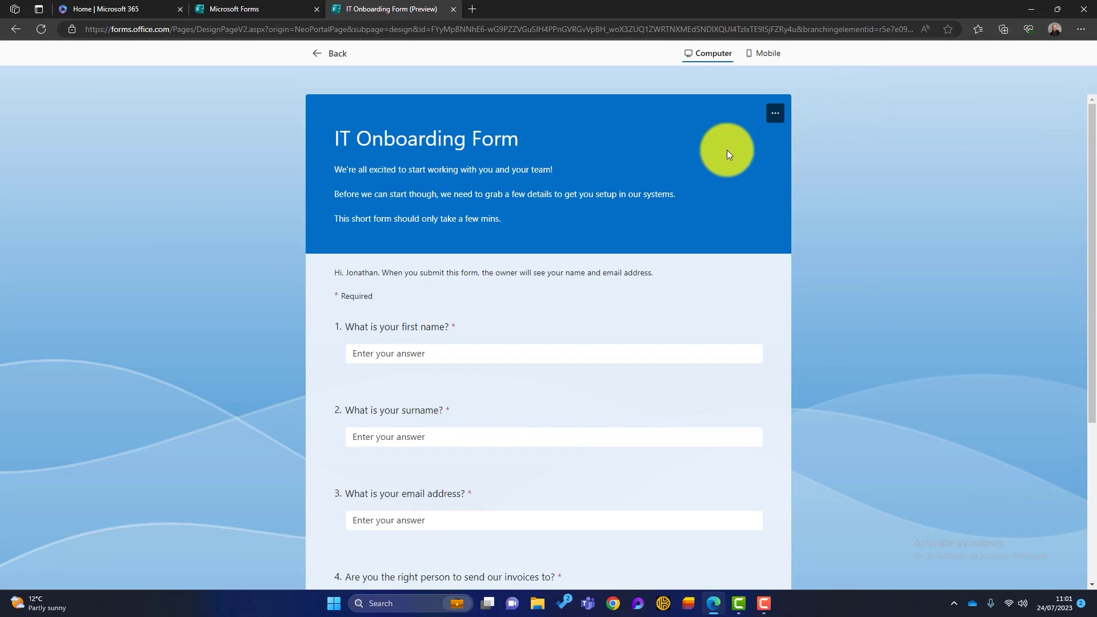
click(763, 57)
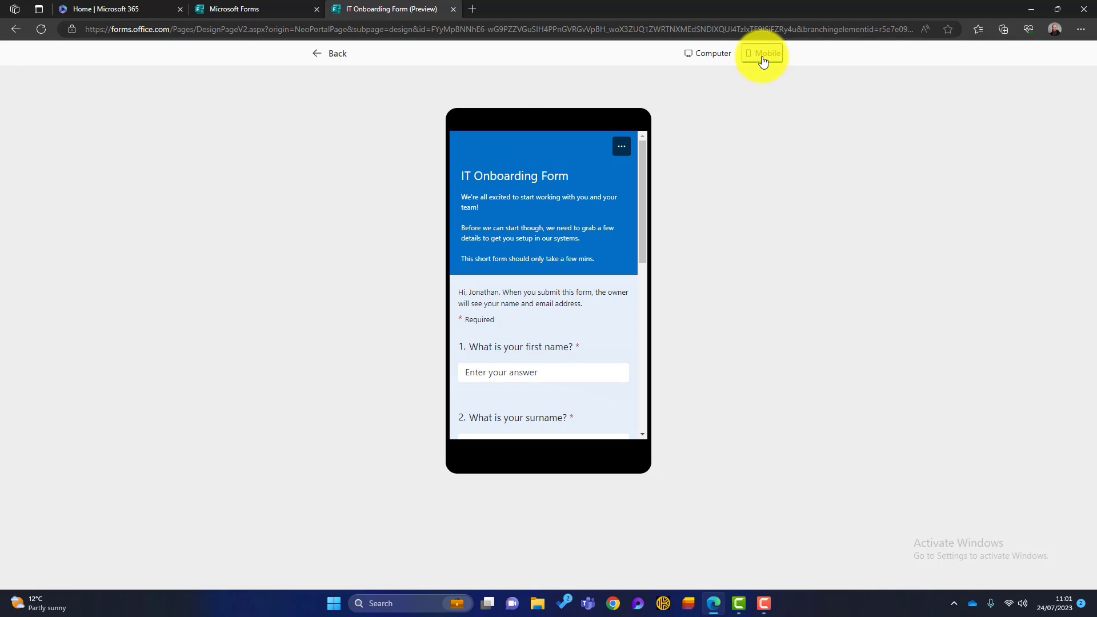
click(333, 57)
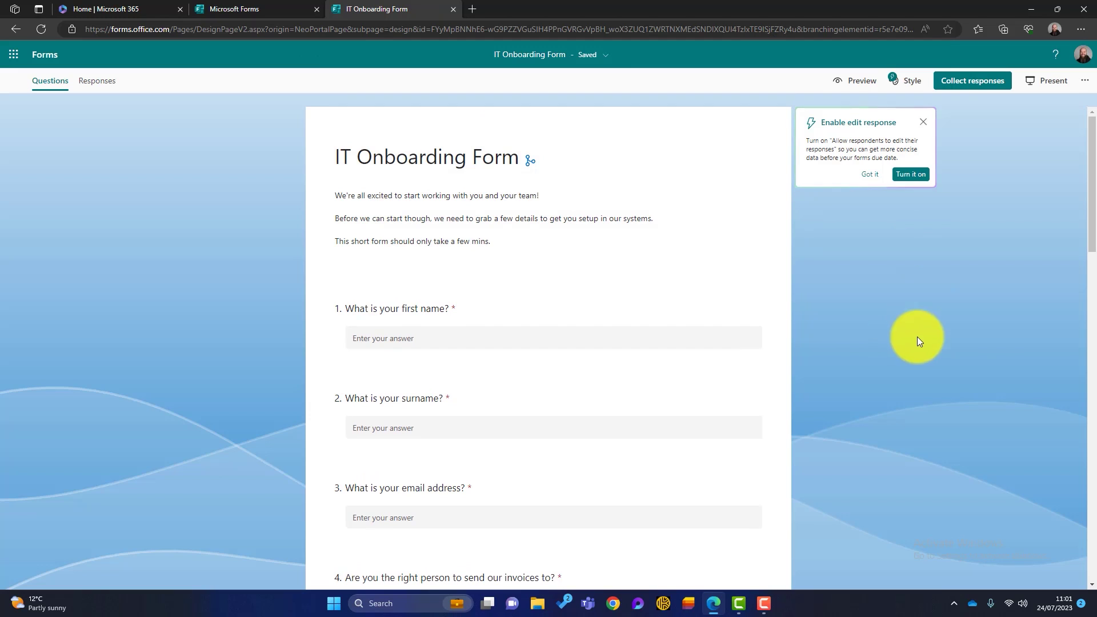
Open sharing, allow anyone to respond, and look through the invite, QR code and embed options
click(959, 84)
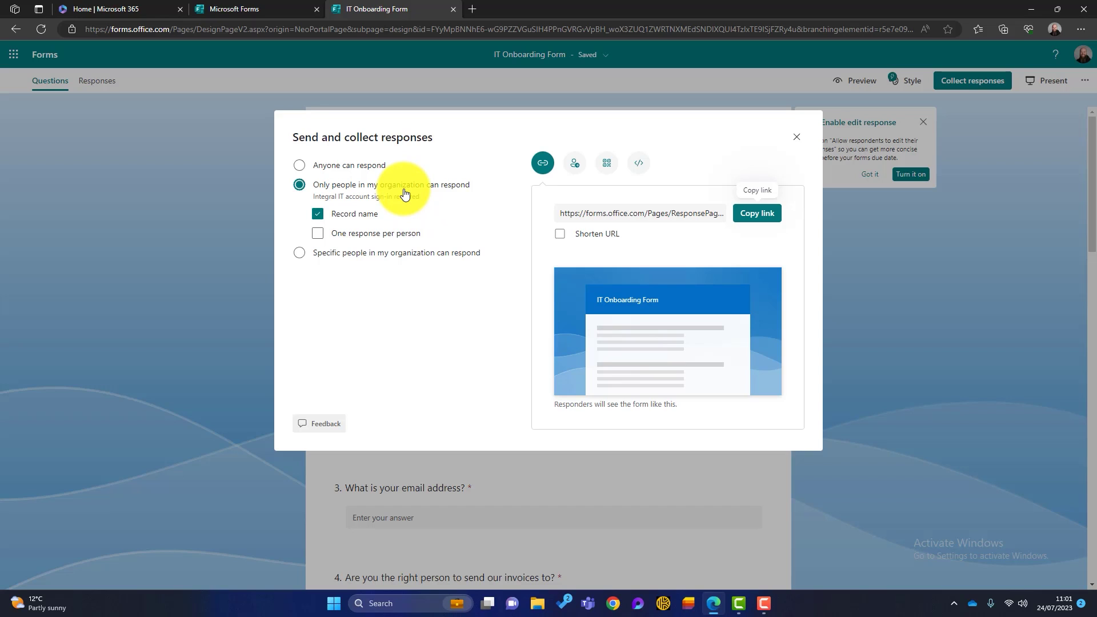
click(295, 165)
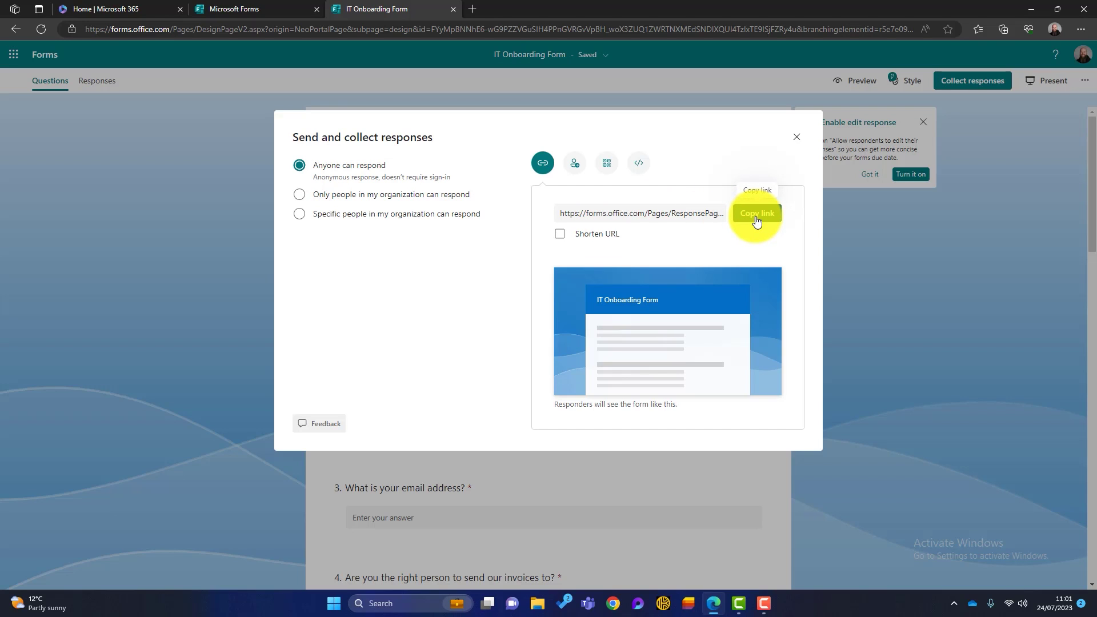
click(574, 164)
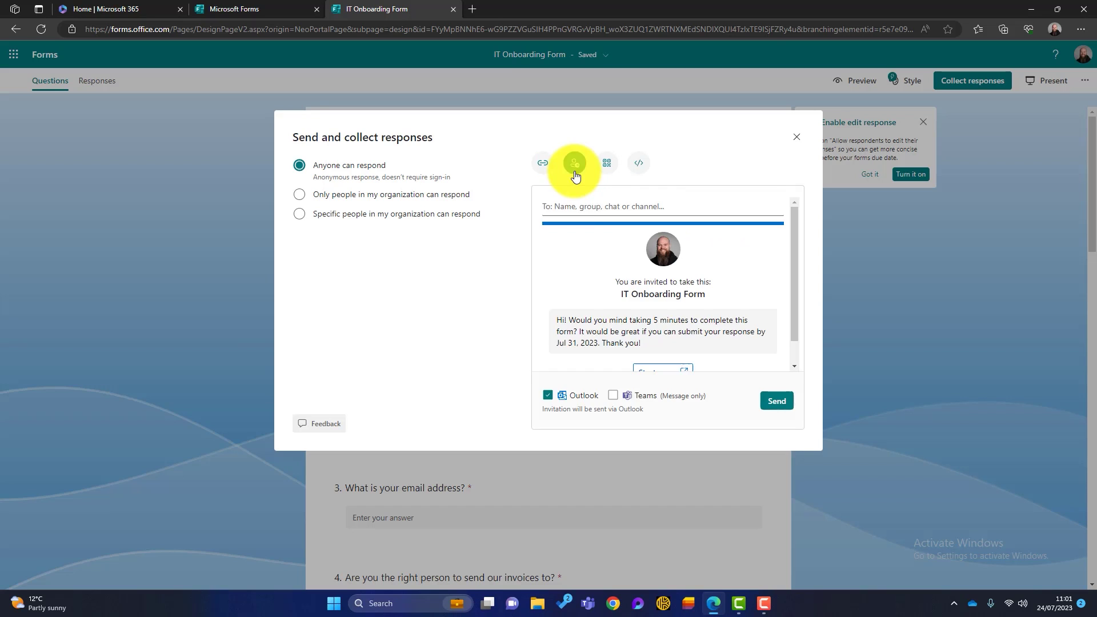
click(583, 204)
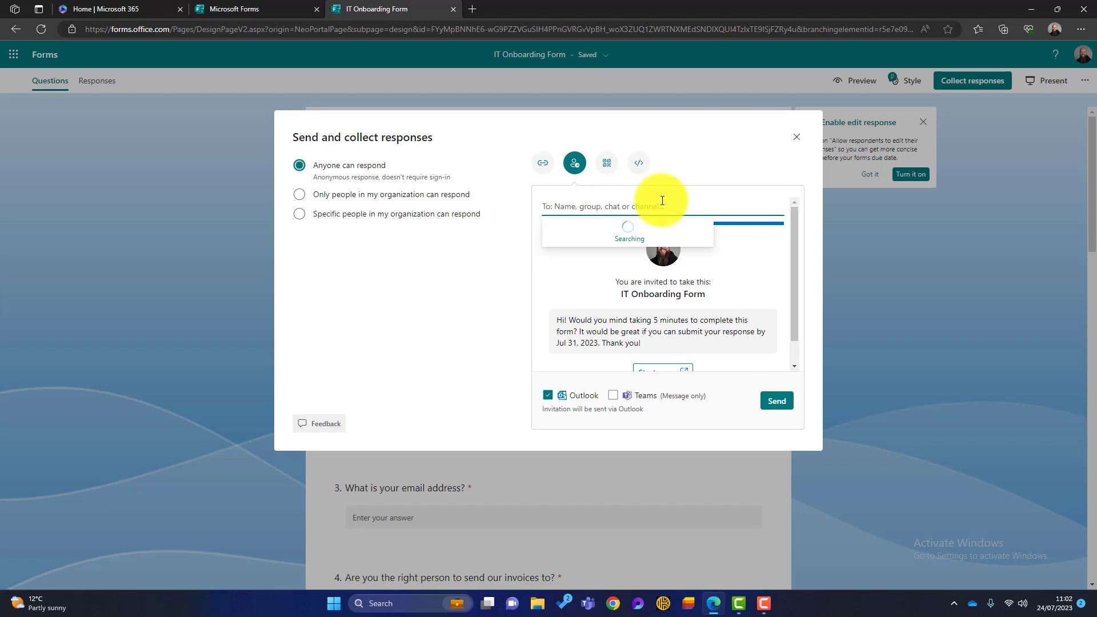
click(606, 163)
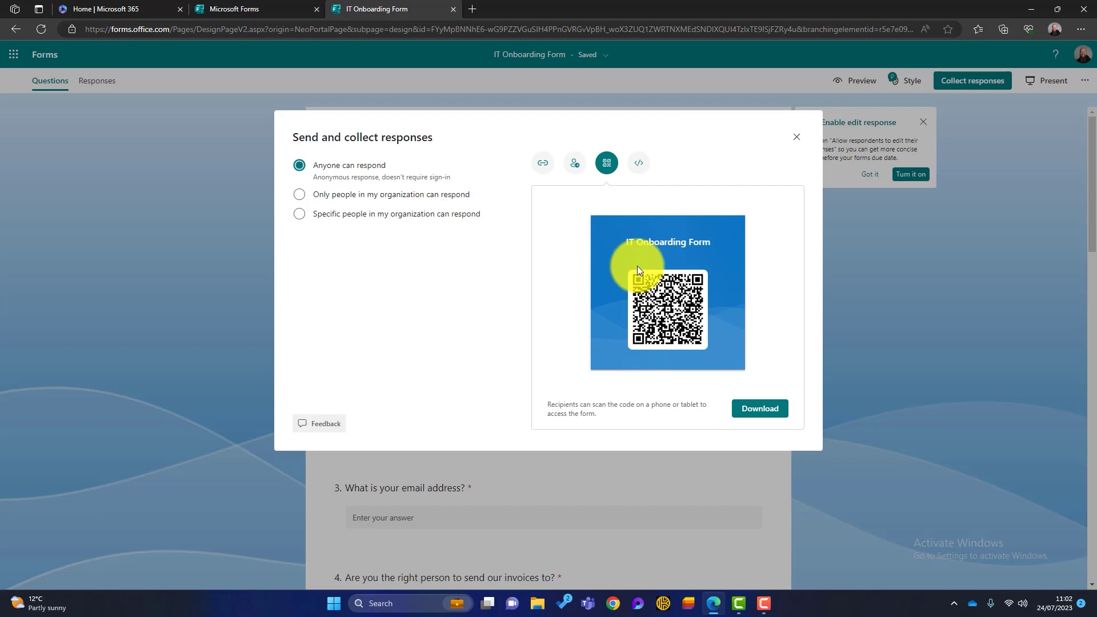
click(637, 164)
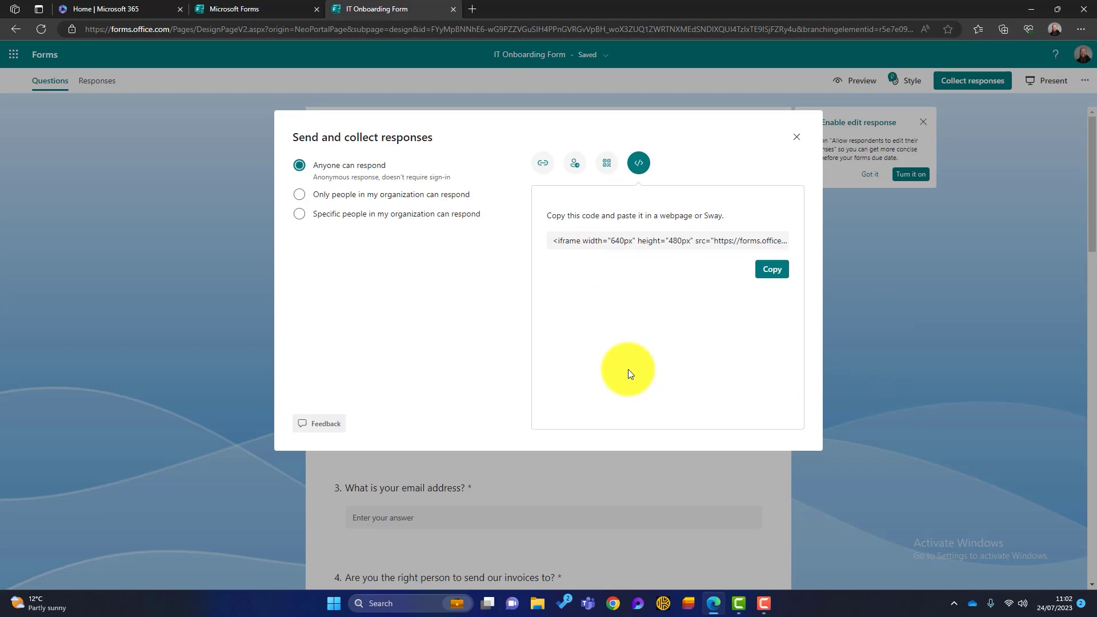
Copy the form's shareable link and open a new InPrivate browser window for testing
click(542, 163)
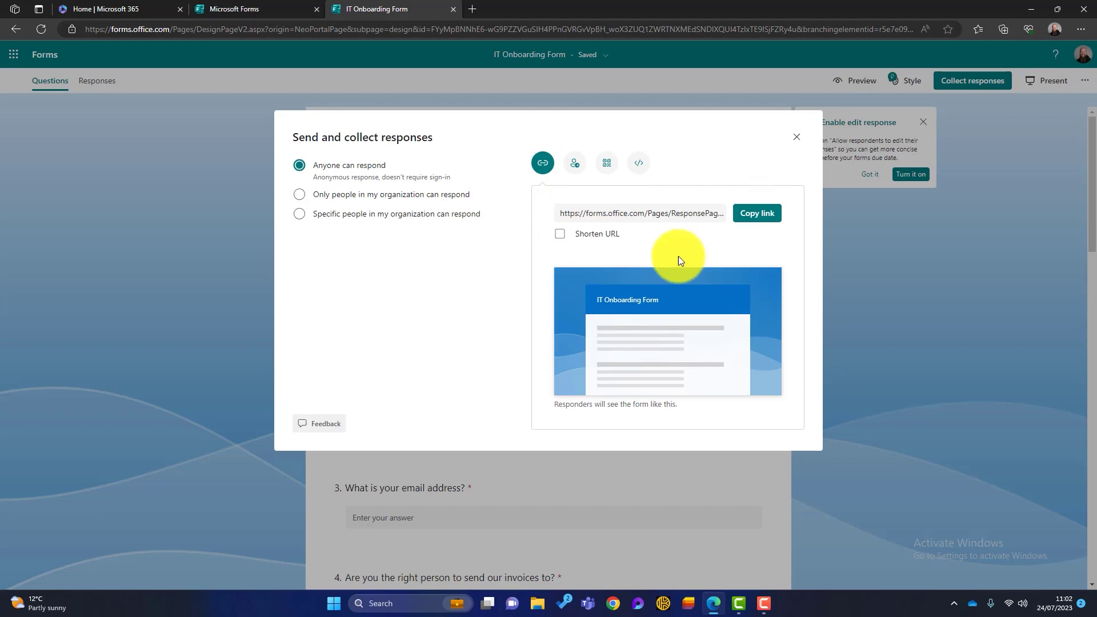
click(759, 214)
click(1080, 29)
click(986, 84)
Load the form link, enter a first name, and answer No to the invoices question
key(ctrl+v)
key(Return)
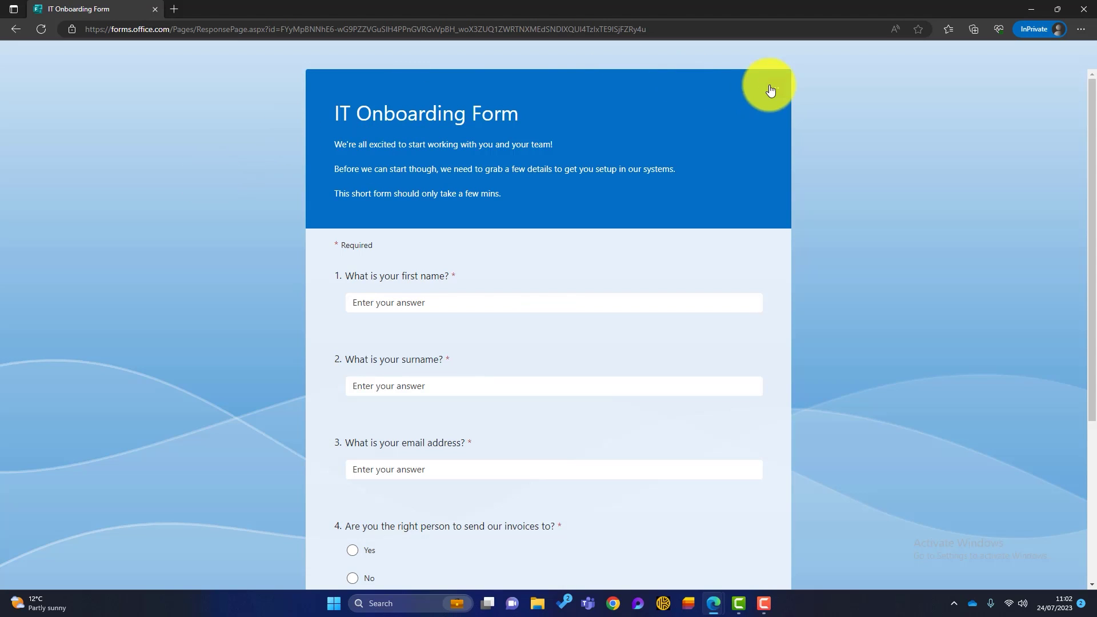
scroll(547, 183, down, 3)
scroll(547, 180, up, 4)
click(394, 302)
text(Jonathan)
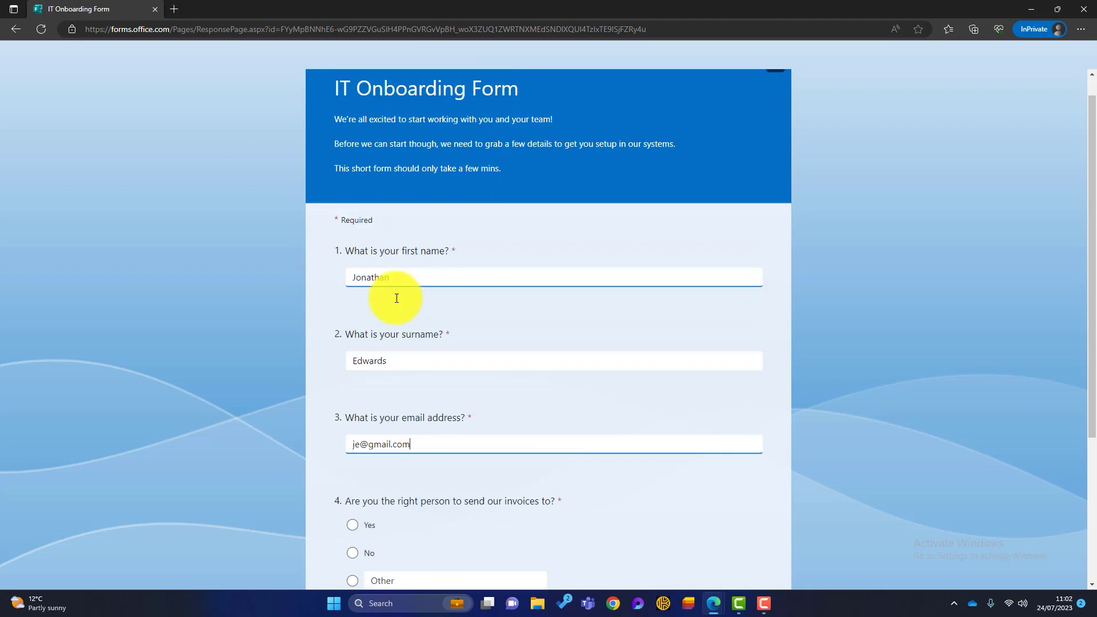
scroll(397, 296, down, 3)
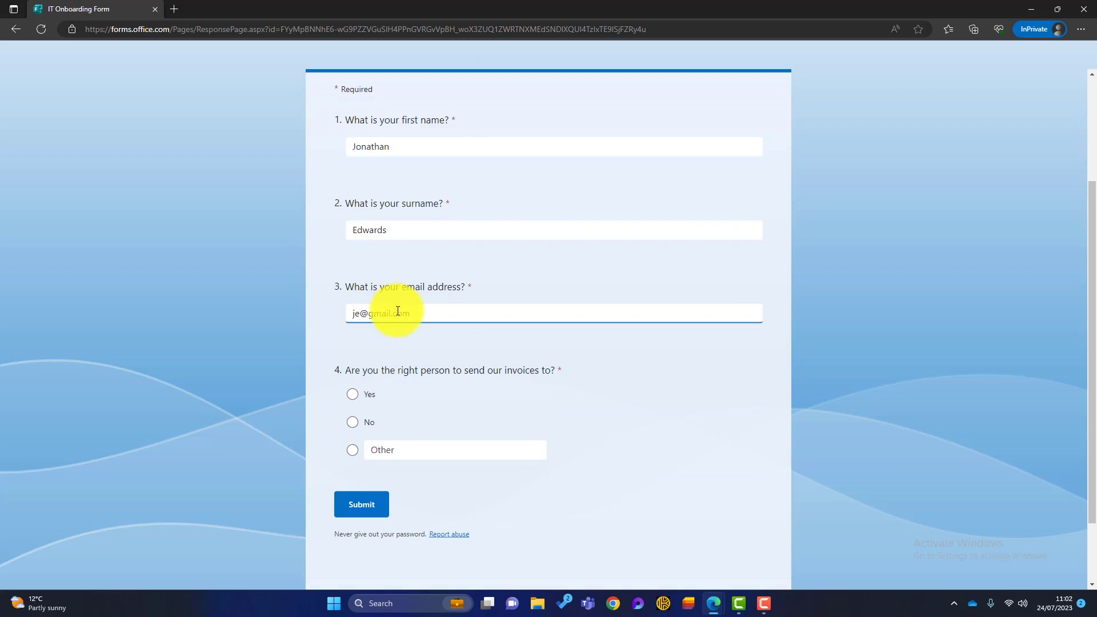
click(353, 423)
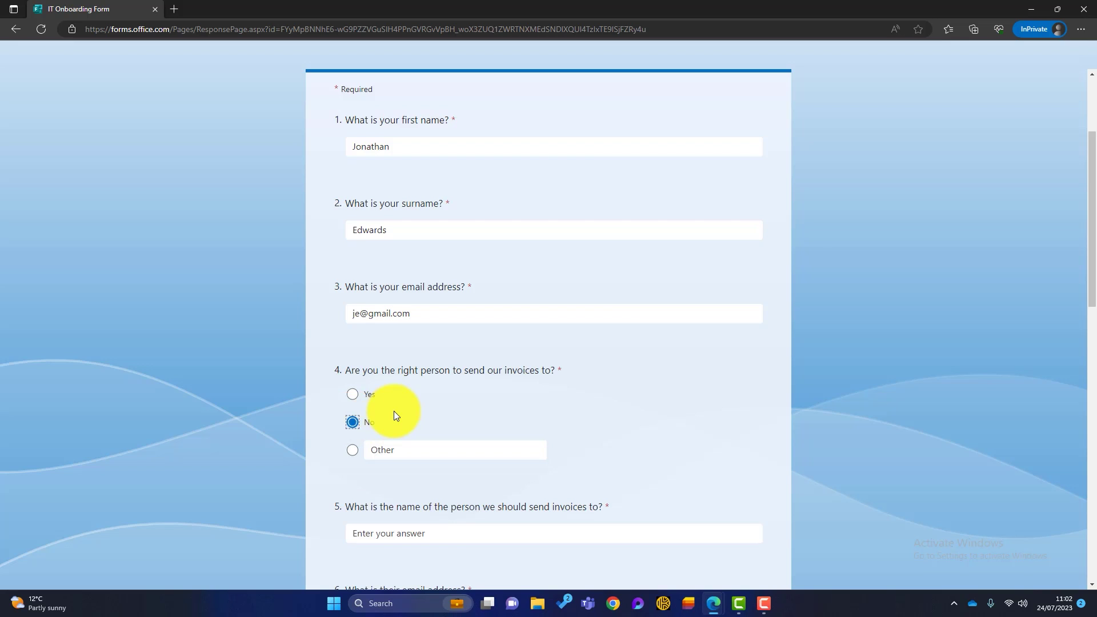
Enter the invoice contact's name and e-mail, rate IT setup 3, and pick 1 August 2023
scroll(394, 413, down, 3)
click(454, 372)
text(Alice Accounts)
key(Tab)
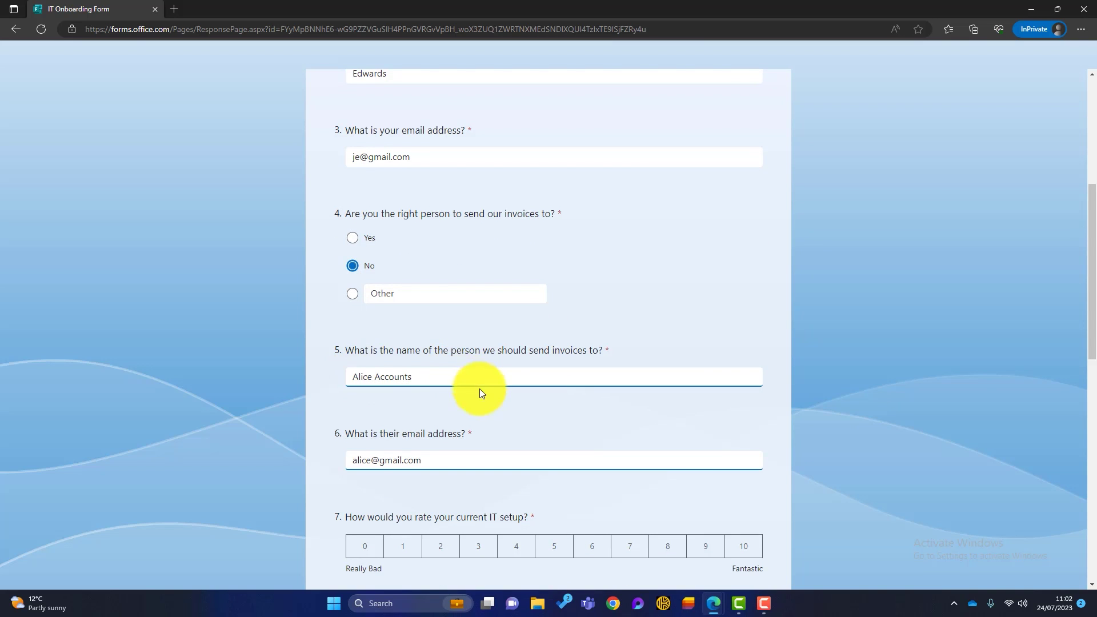
scroll(479, 388, down, 4)
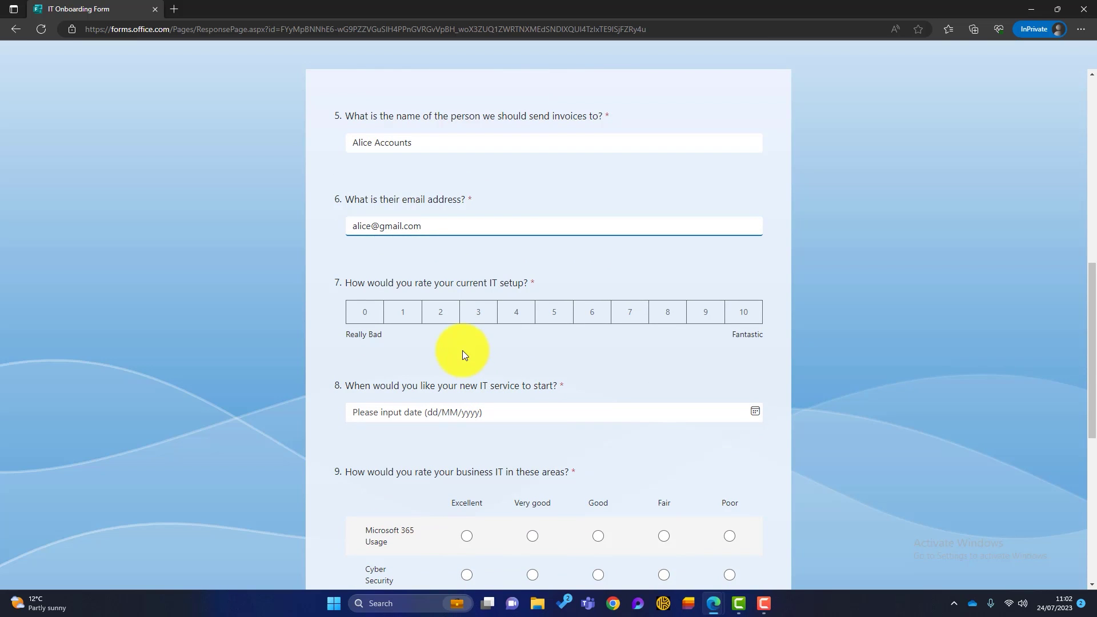
click(478, 313)
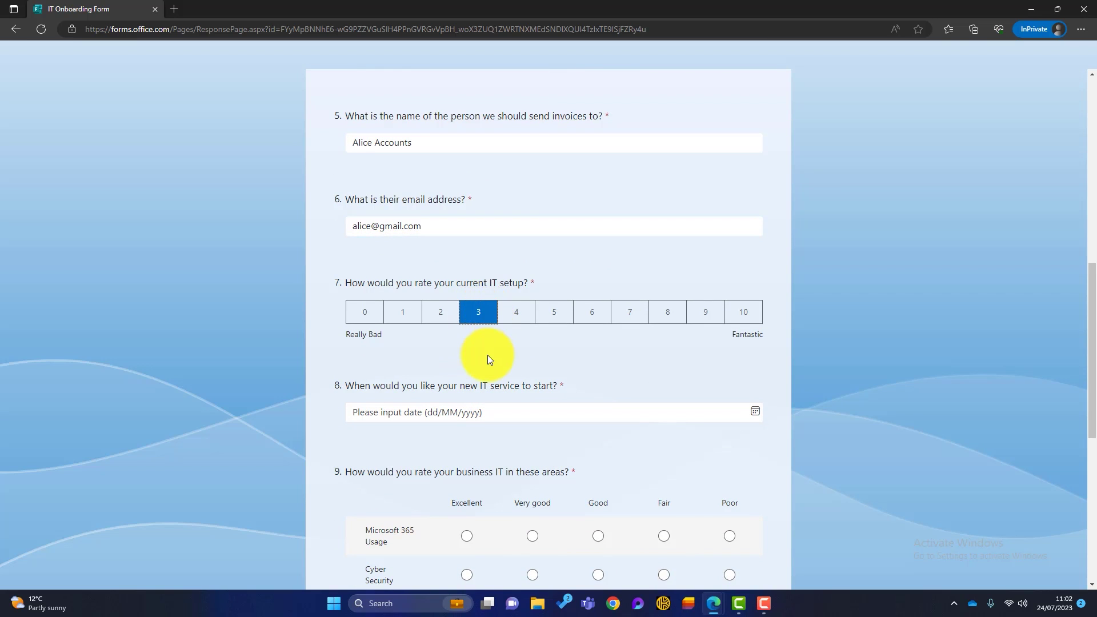
scroll(488, 354, down, 1)
click(509, 333)
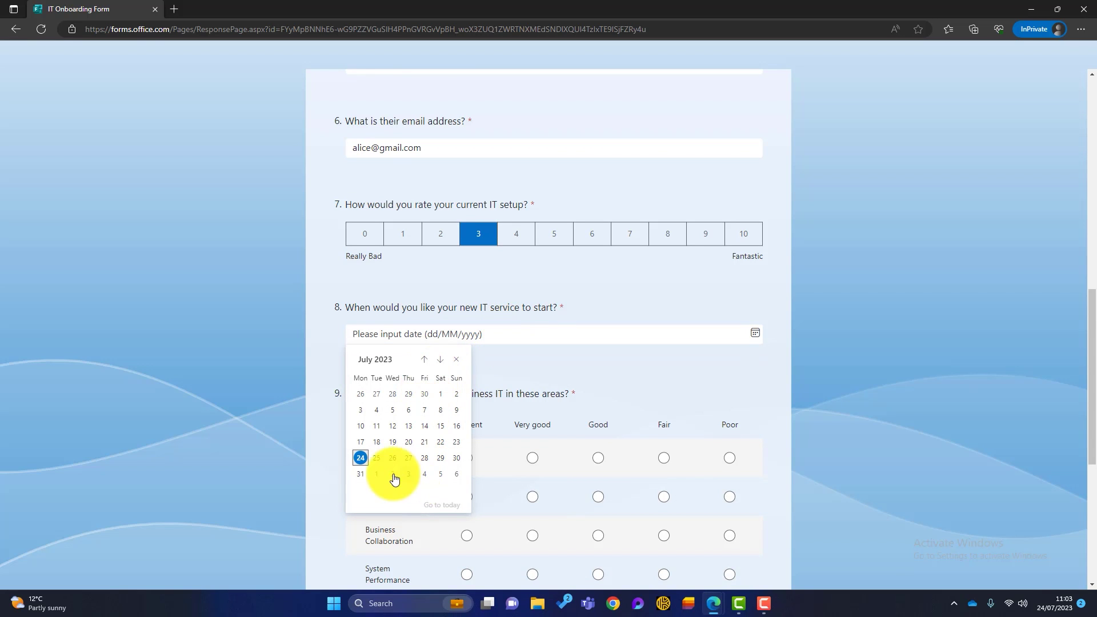
click(378, 473)
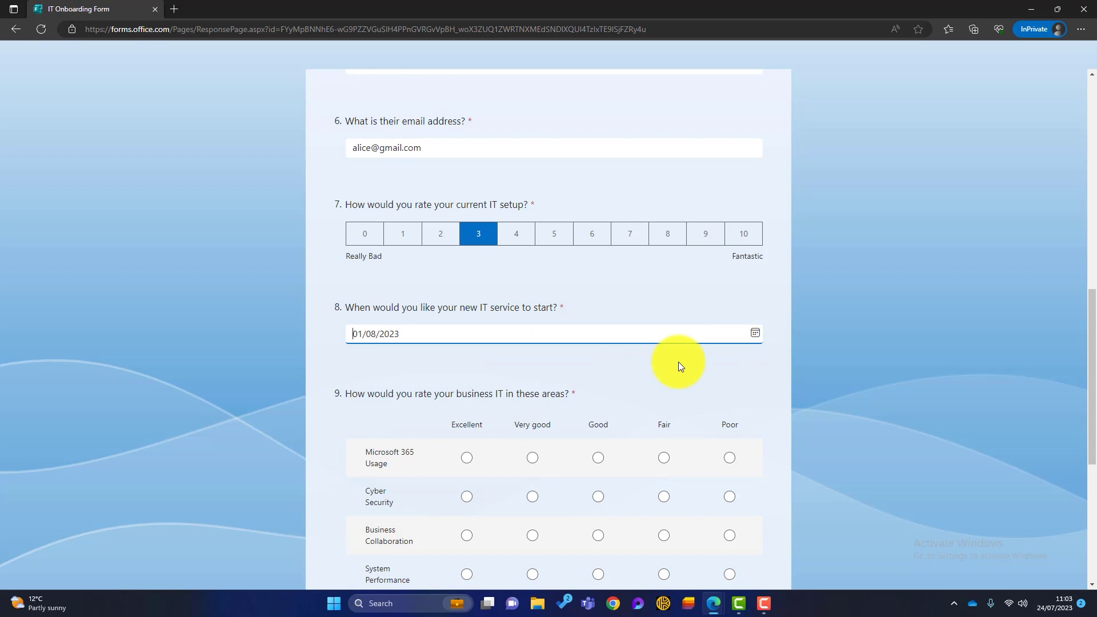
Rate the five IT areas from Excellent to Poor, give five stars, and submit the response
scroll(677, 361, down, 3)
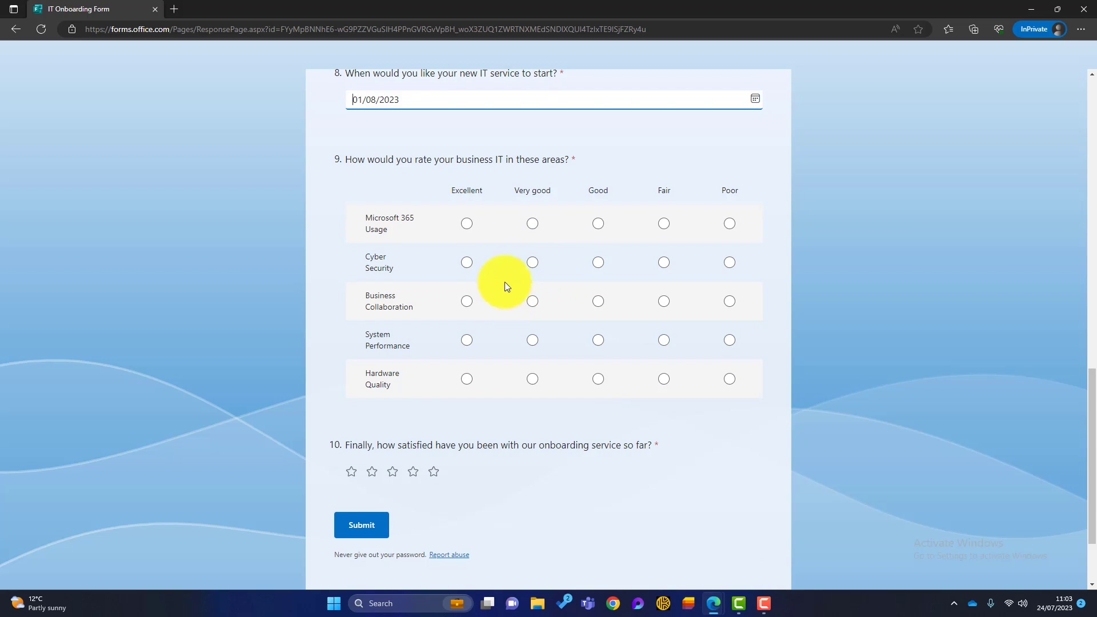
click(532, 224)
click(664, 264)
click(729, 303)
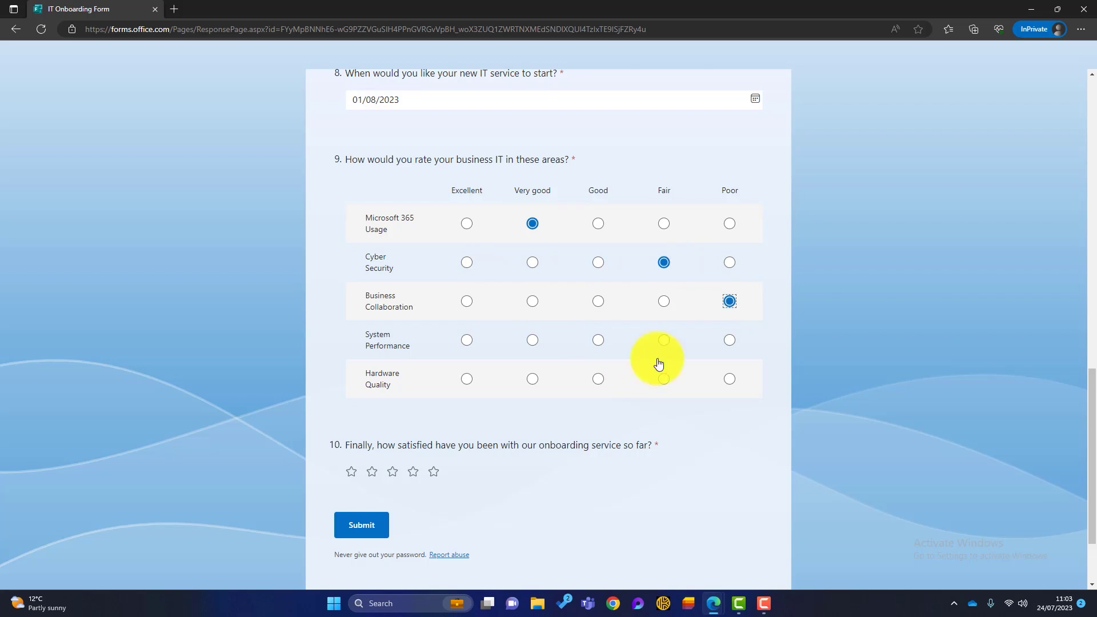
click(597, 340)
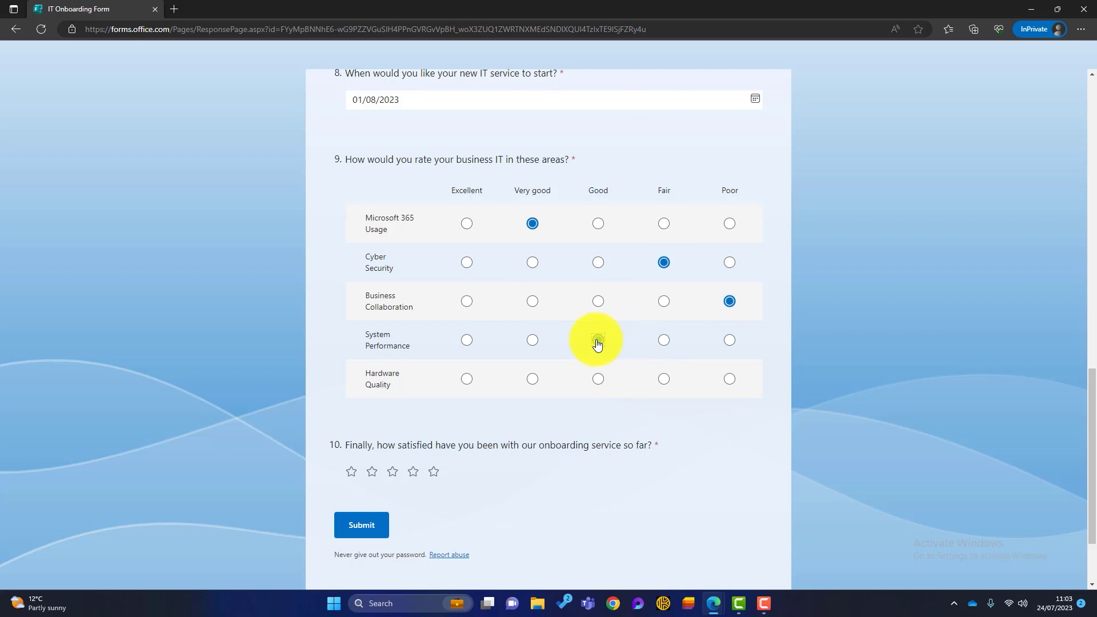
click(466, 381)
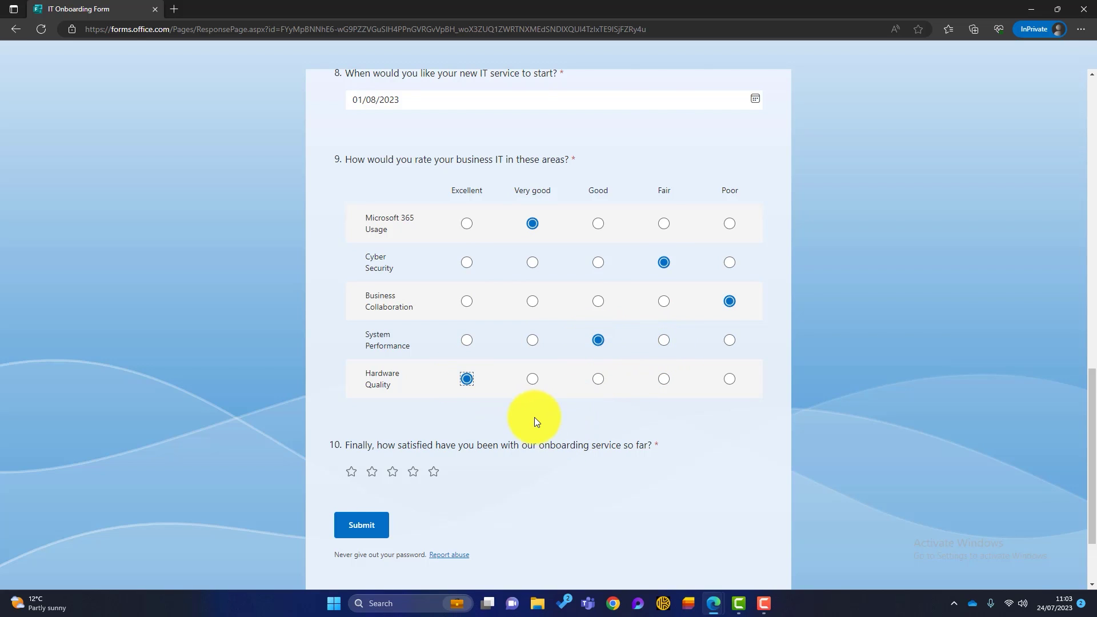
click(435, 474)
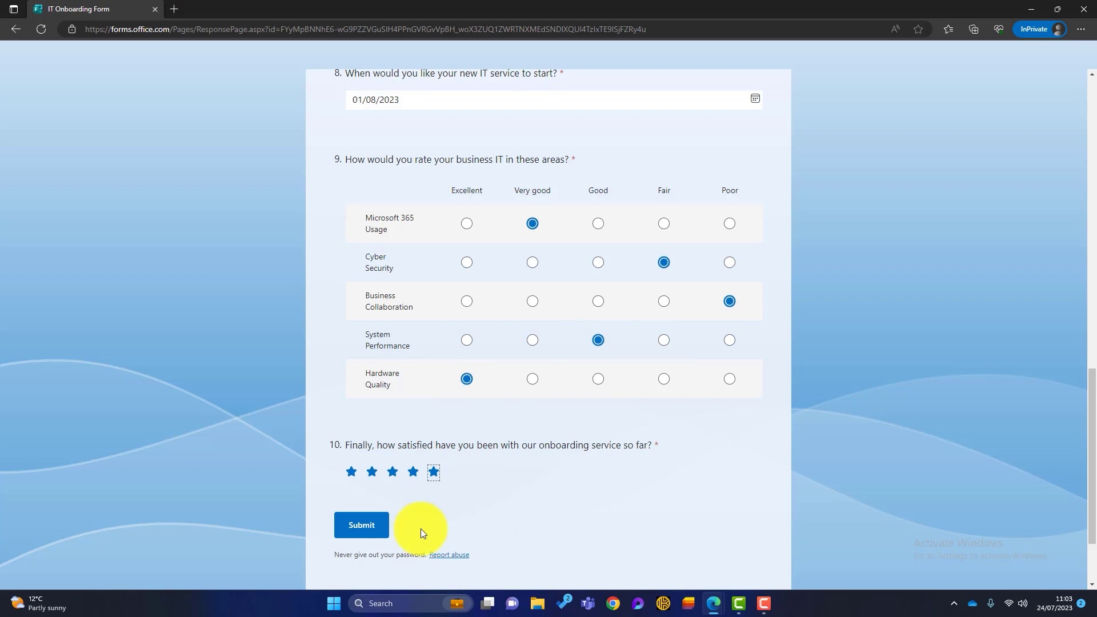
click(383, 532)
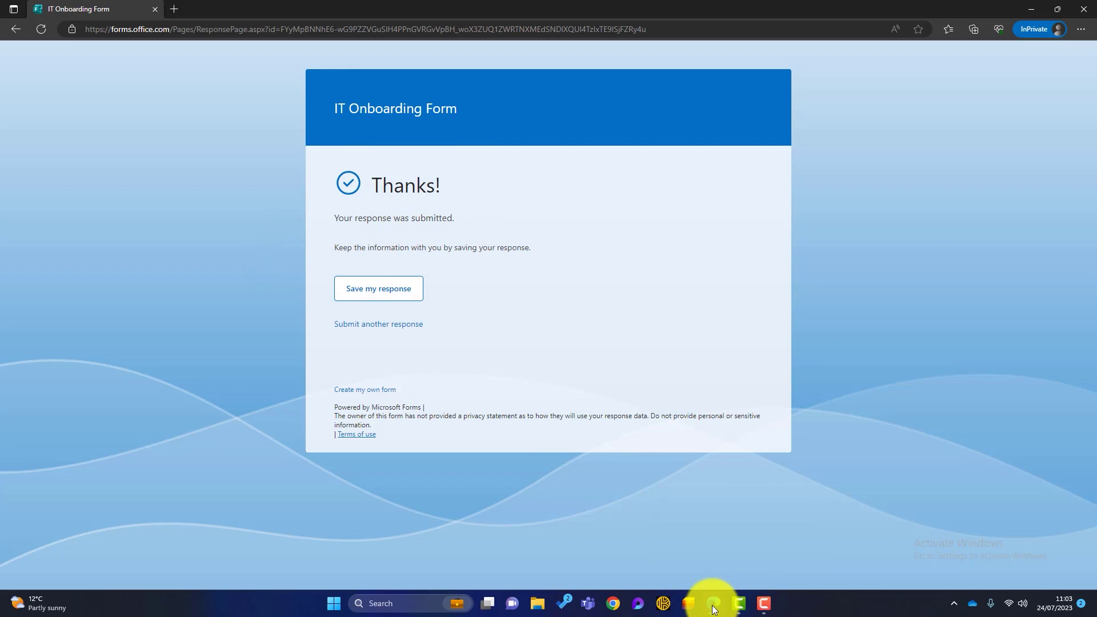
Turn on the customised thank-you message in the form's Settings
mouse_move(713, 603)
click(652, 557)
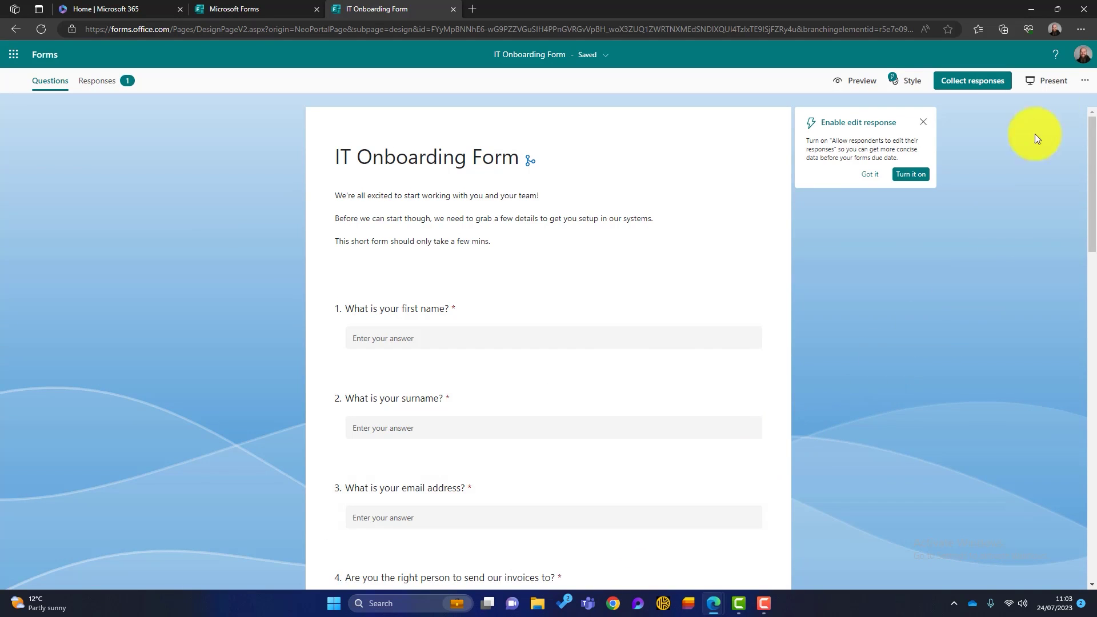
click(1083, 83)
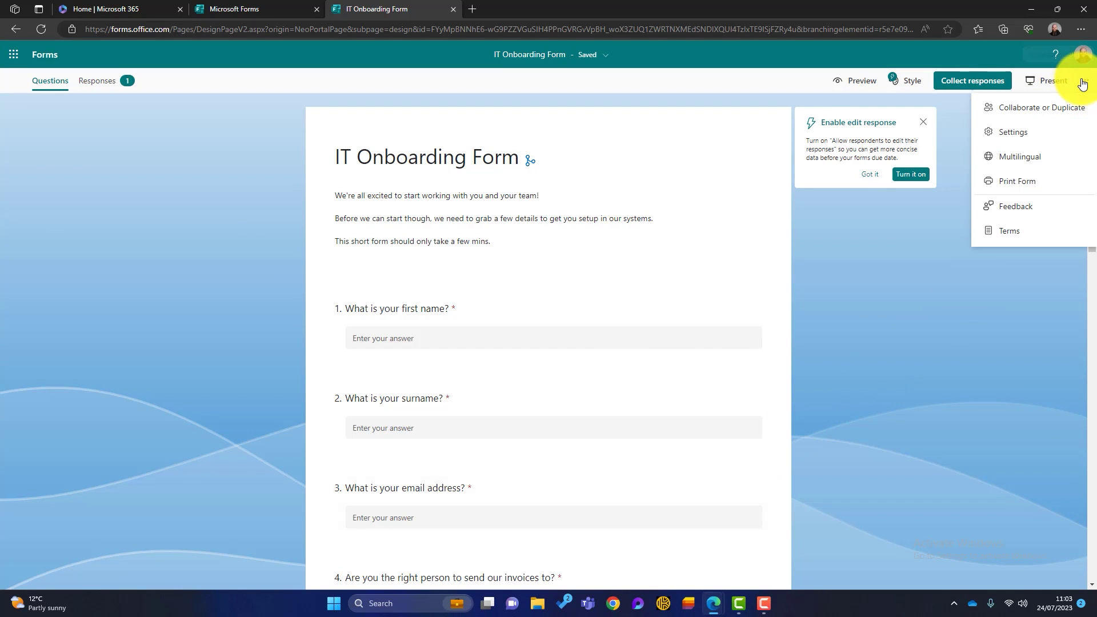
click(1032, 138)
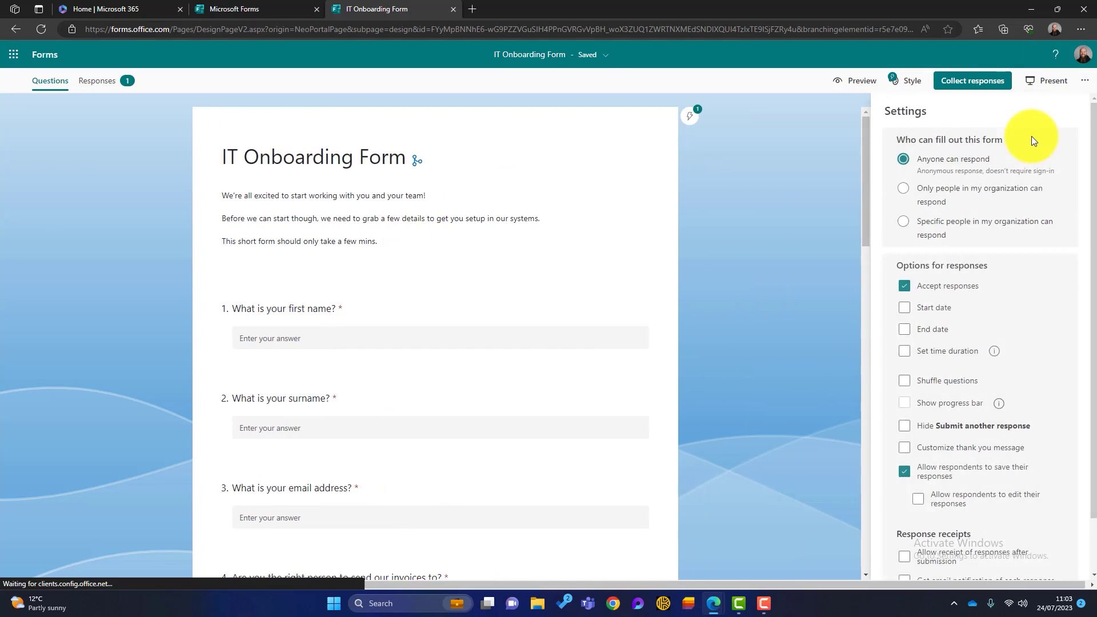
click(904, 452)
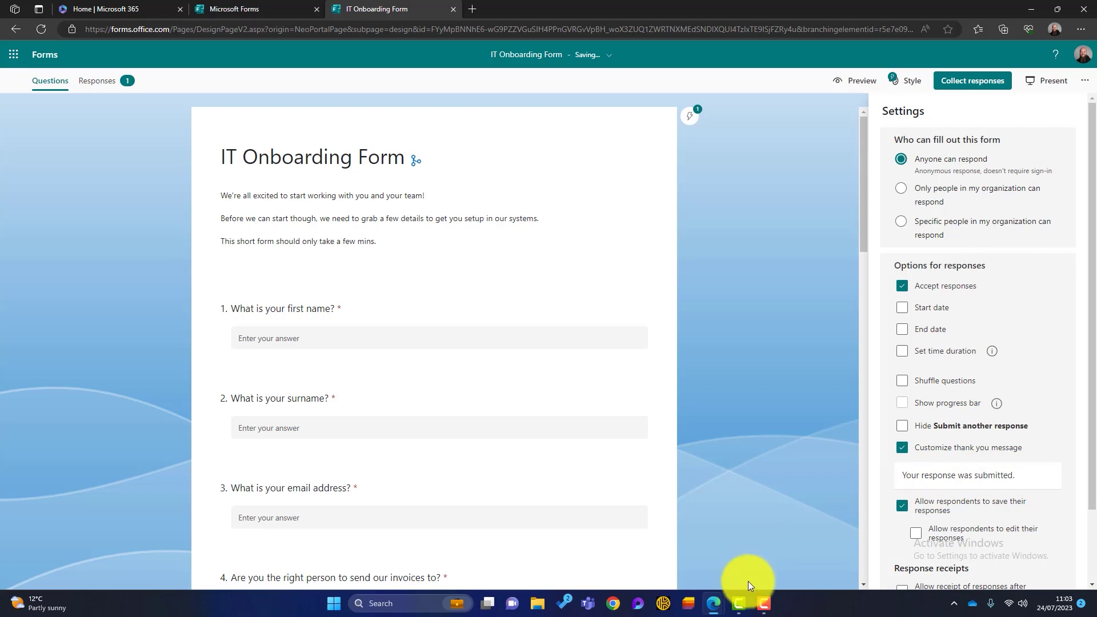
Check the test window's thanks page, then close the Settings panel in the design window
mouse_move(713, 600)
click(732, 563)
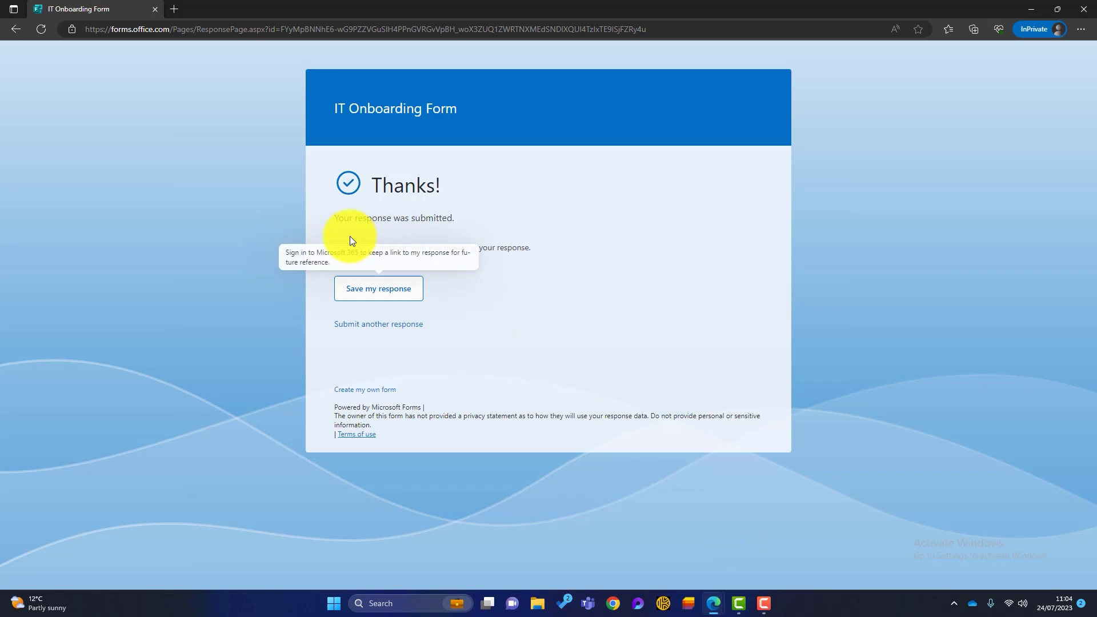
mouse_move(713, 599)
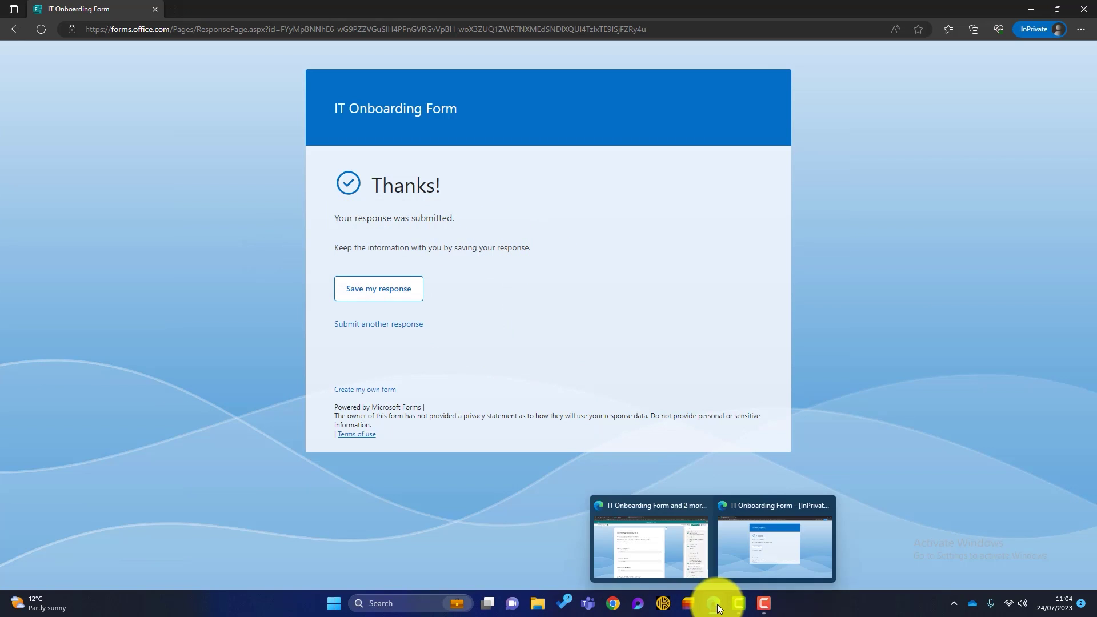
click(658, 541)
click(768, 179)
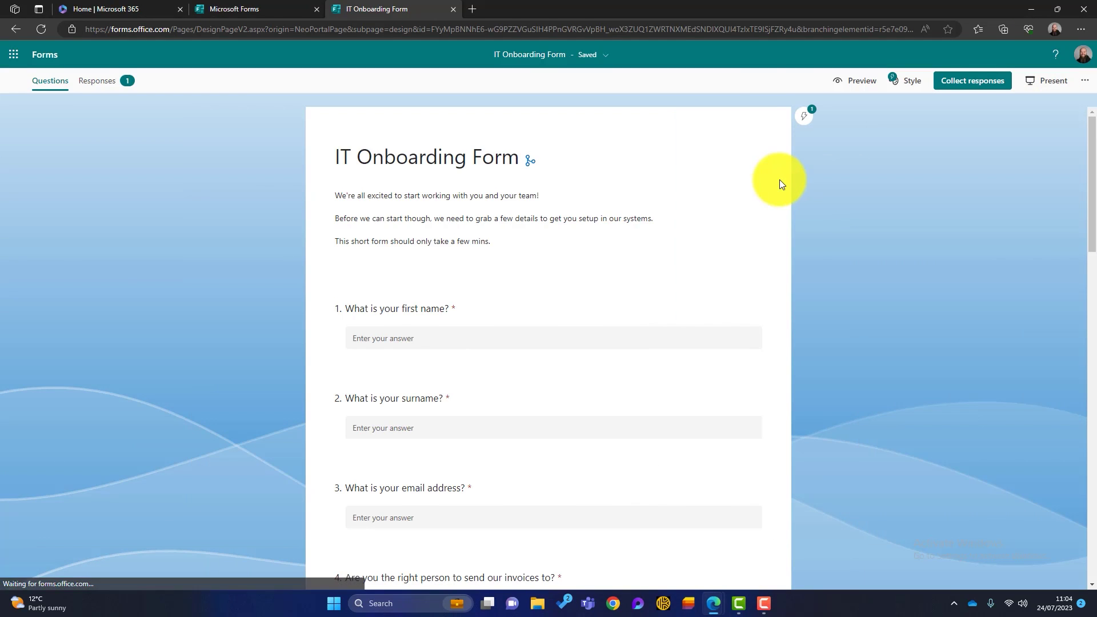
Open the Responses summary and view the single submitted response's individual results
click(96, 86)
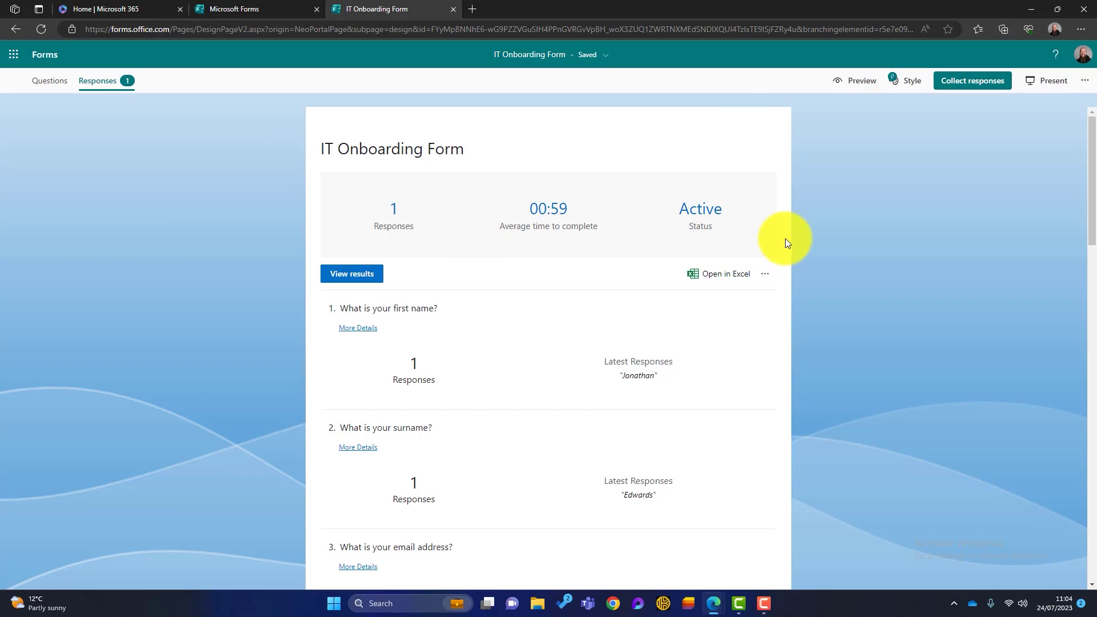
scroll(875, 264, down, 1)
scroll(464, 264, up, 1)
click(364, 280)
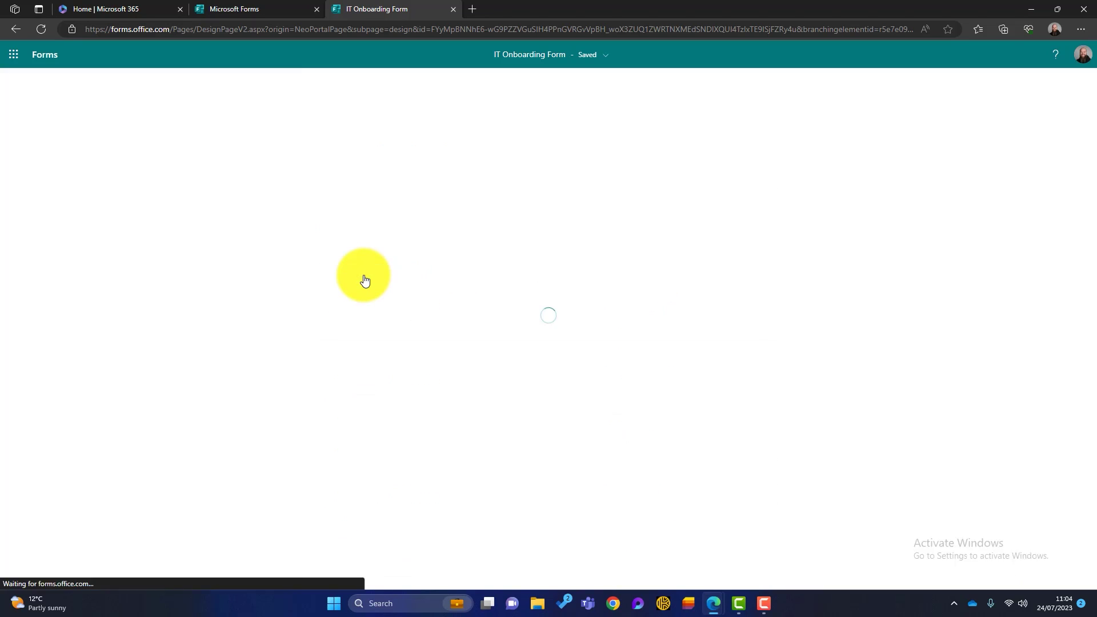
scroll(591, 248, down, 5)
scroll(591, 248, up, 5)
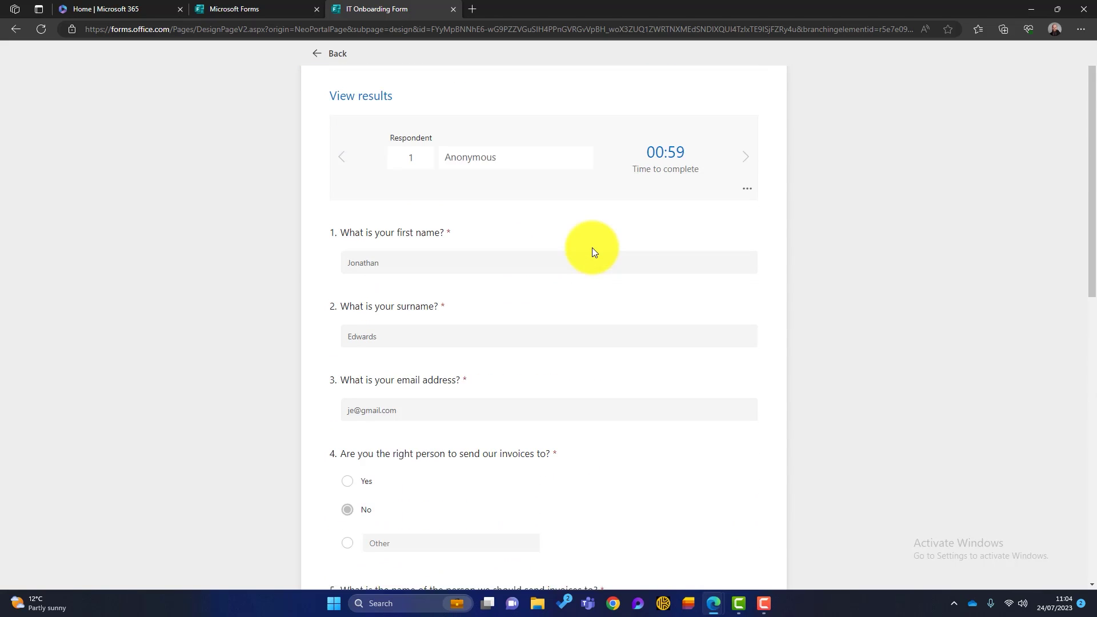
Return to the summary and scroll through its charts: 1 response, 00:59 average completion time
click(314, 51)
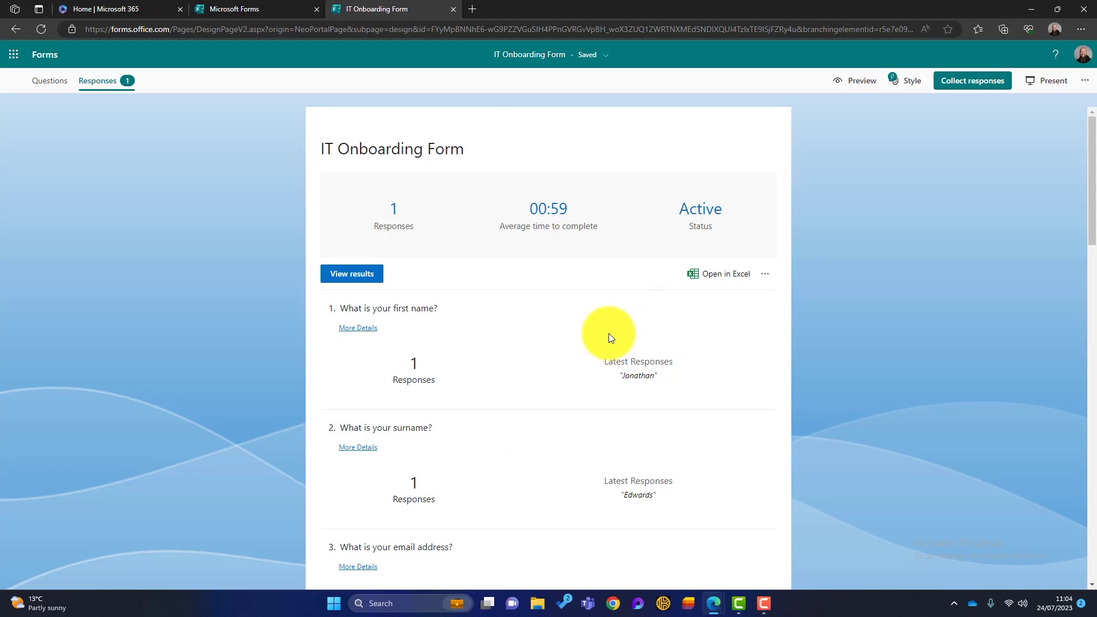
scroll(602, 340, down, 9)
scroll(602, 339, down, 11)
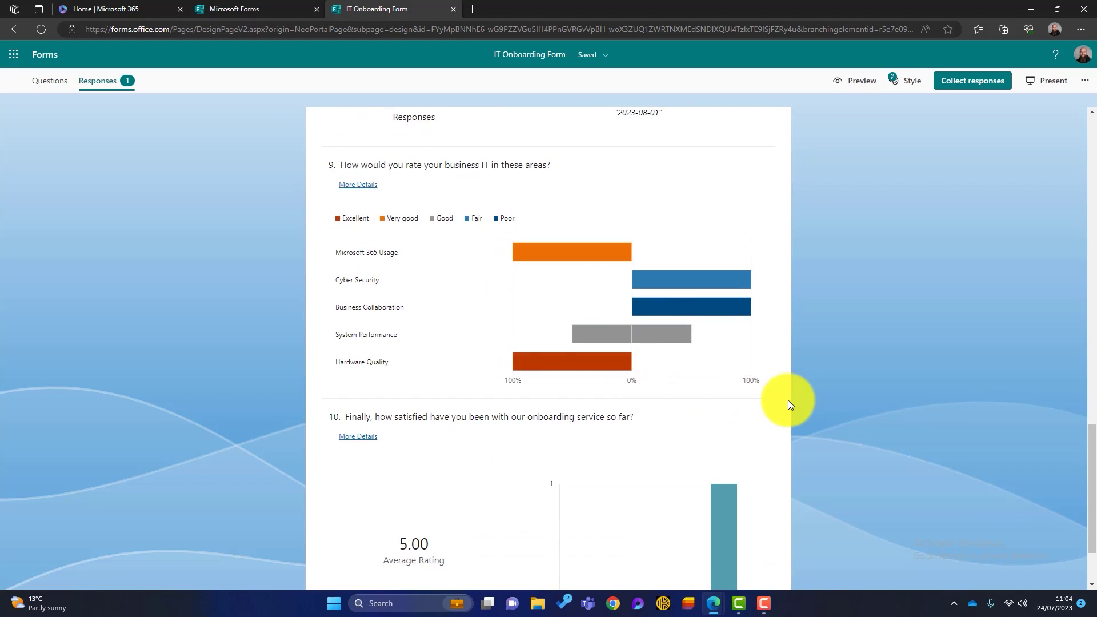
scroll(787, 400, down, 1)
scroll(787, 400, up, 15)
scroll(787, 401, up, 6)
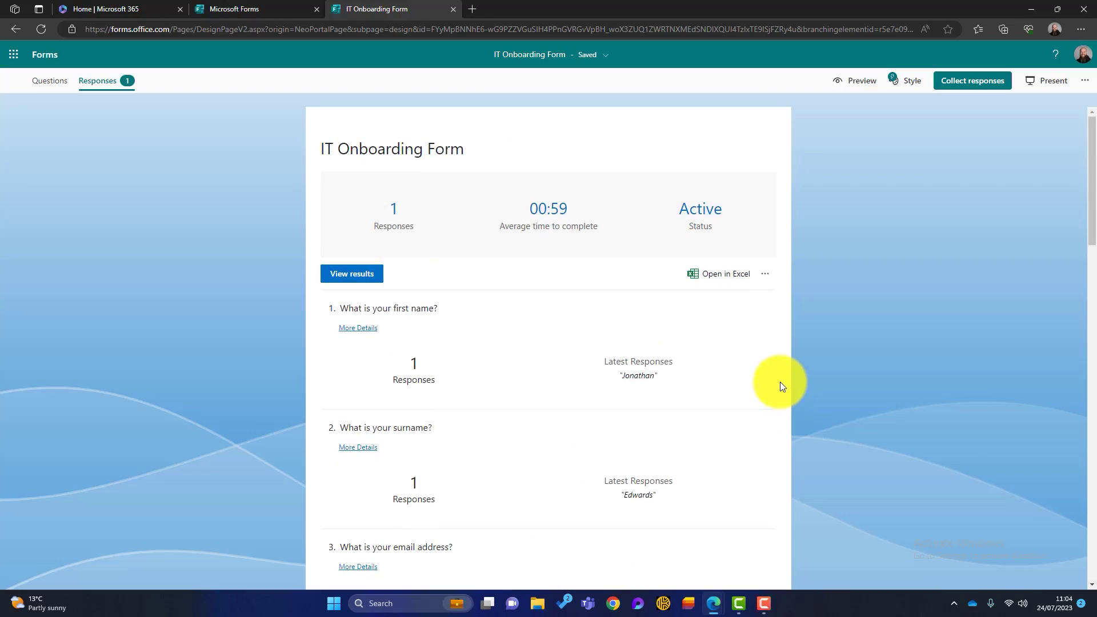